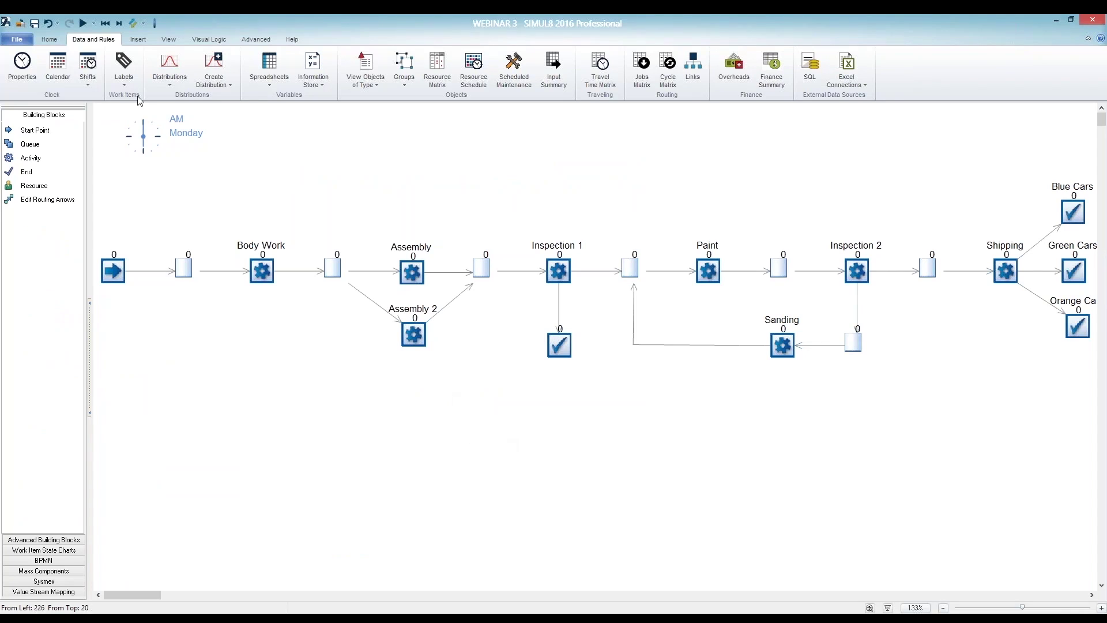
- Add a resource above the Assembly activity, name it Assemblers and set its number available to 2
left_click(9, 33)
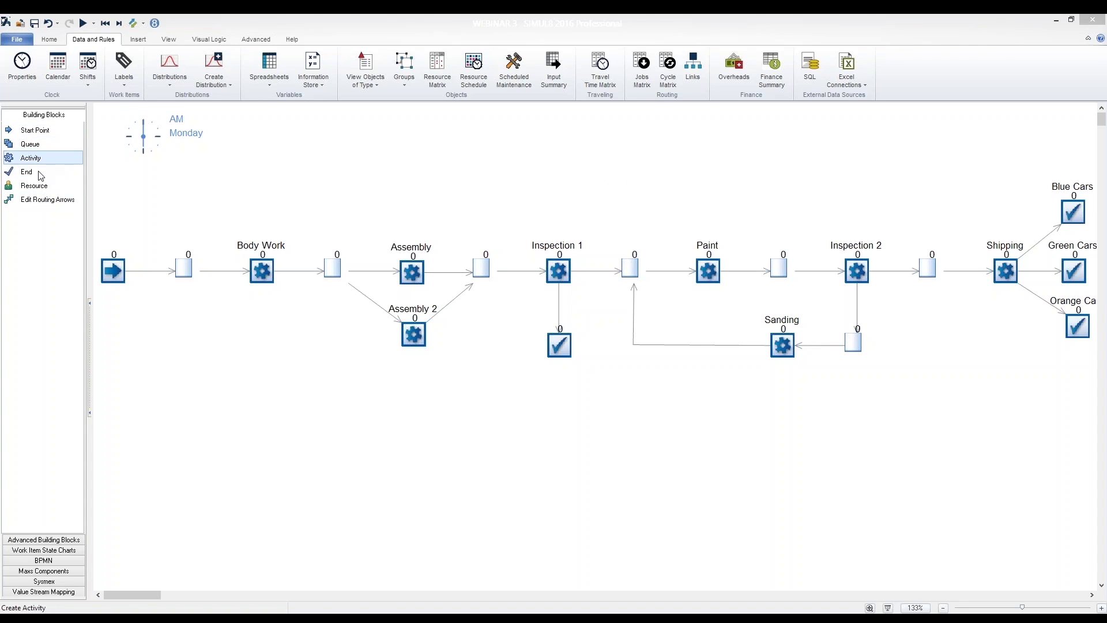
left_click(36, 189)
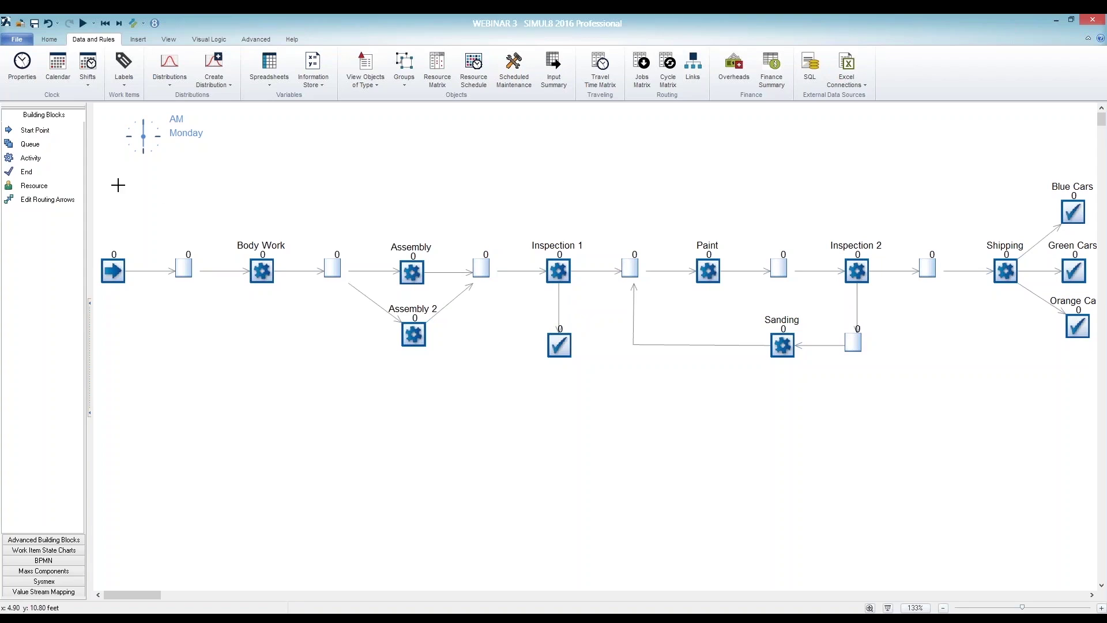
left_click(396, 146)
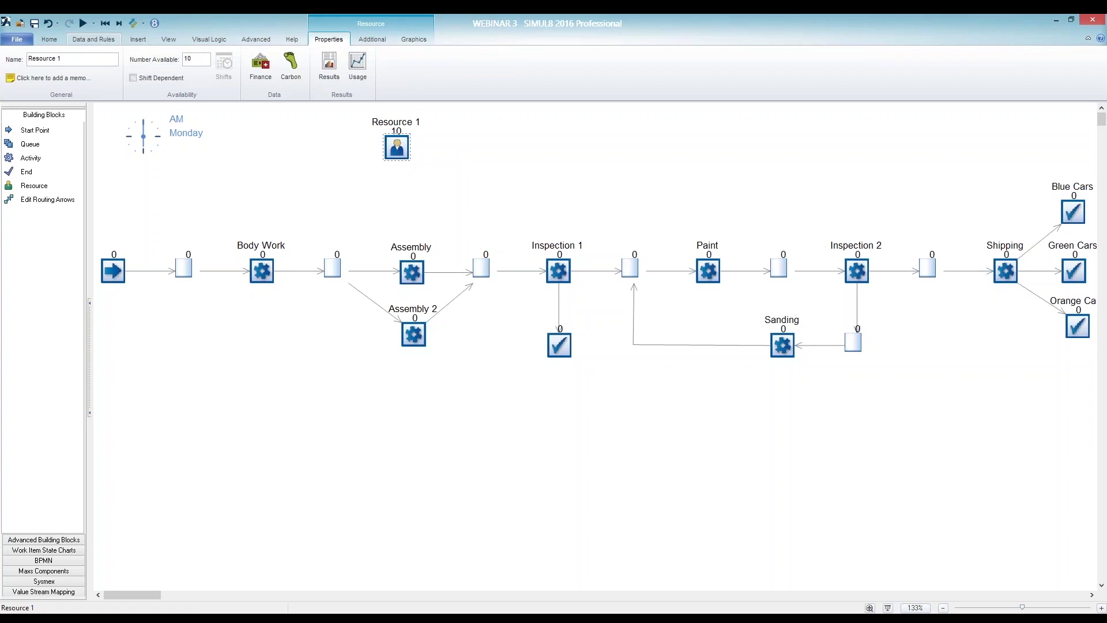
left_click(67, 63)
type("Assemblers")
key("Tab")
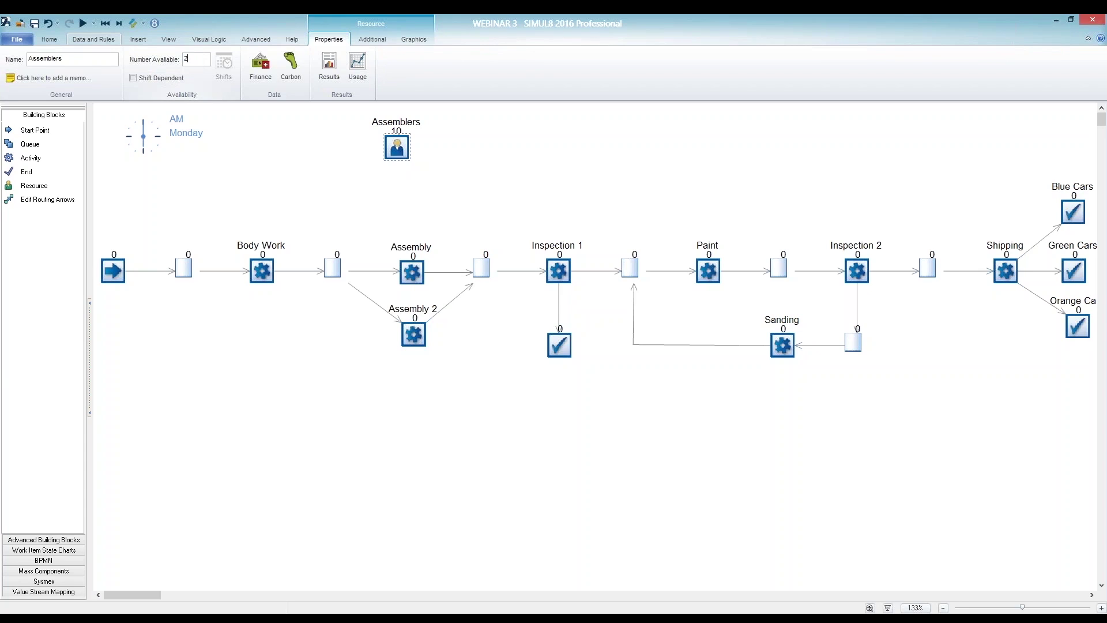
left_click(488, 229)
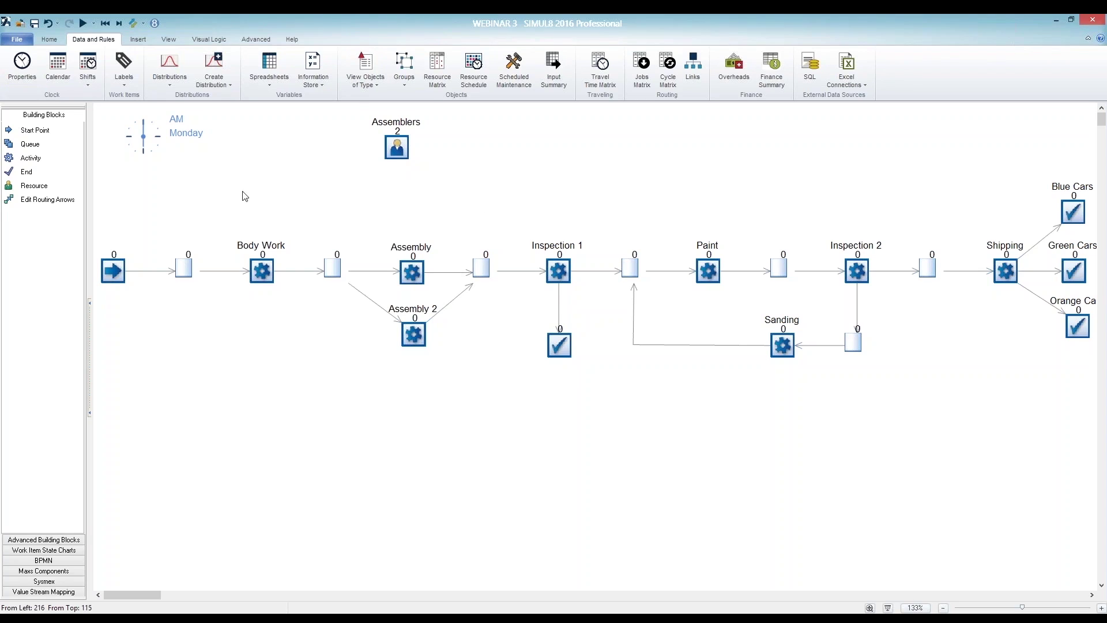
- Add a second resource beside Assemblers, name it Painters and set its number available to 3
left_click(51, 191)
left_click(526, 145)
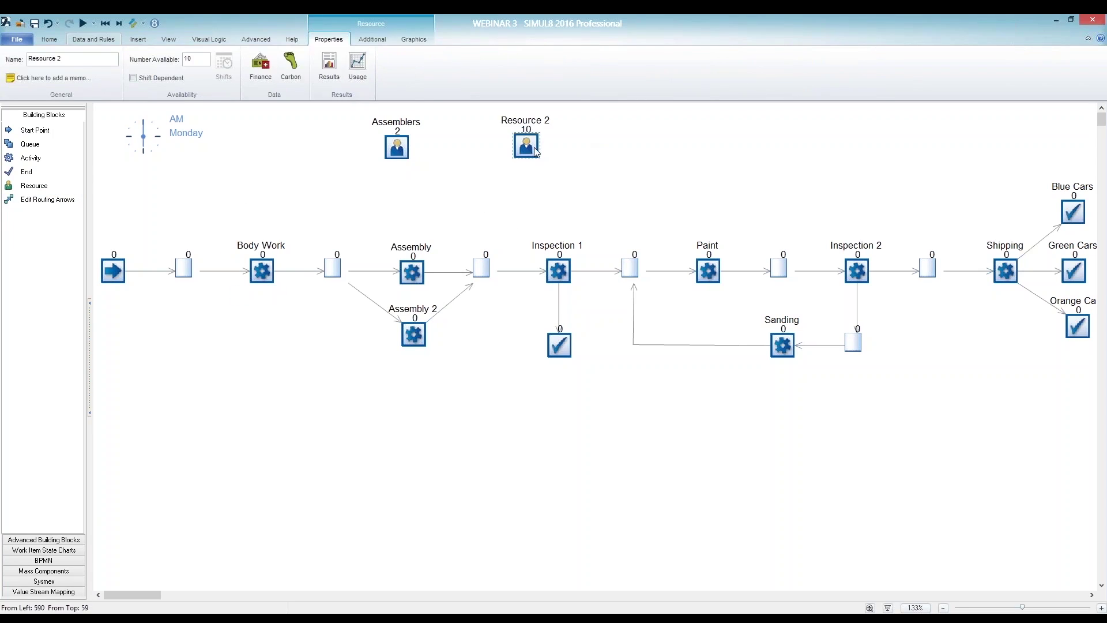
left_click_drag(518, 145, 503, 147)
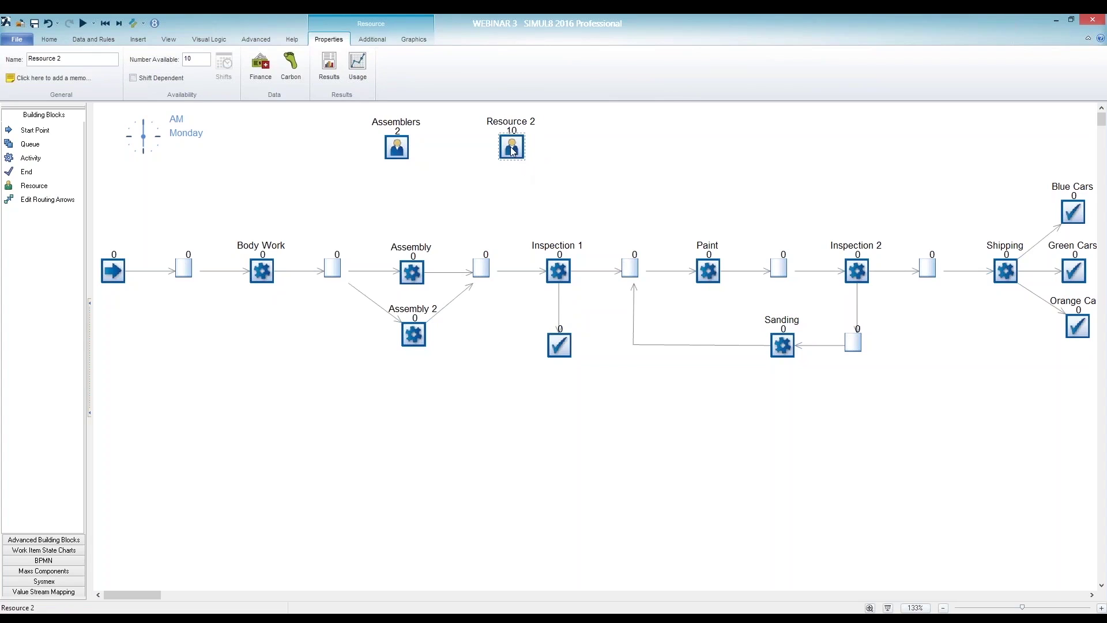
left_click(85, 63)
type("Painters")
key("Tab")
type("3")
left_click(636, 192)
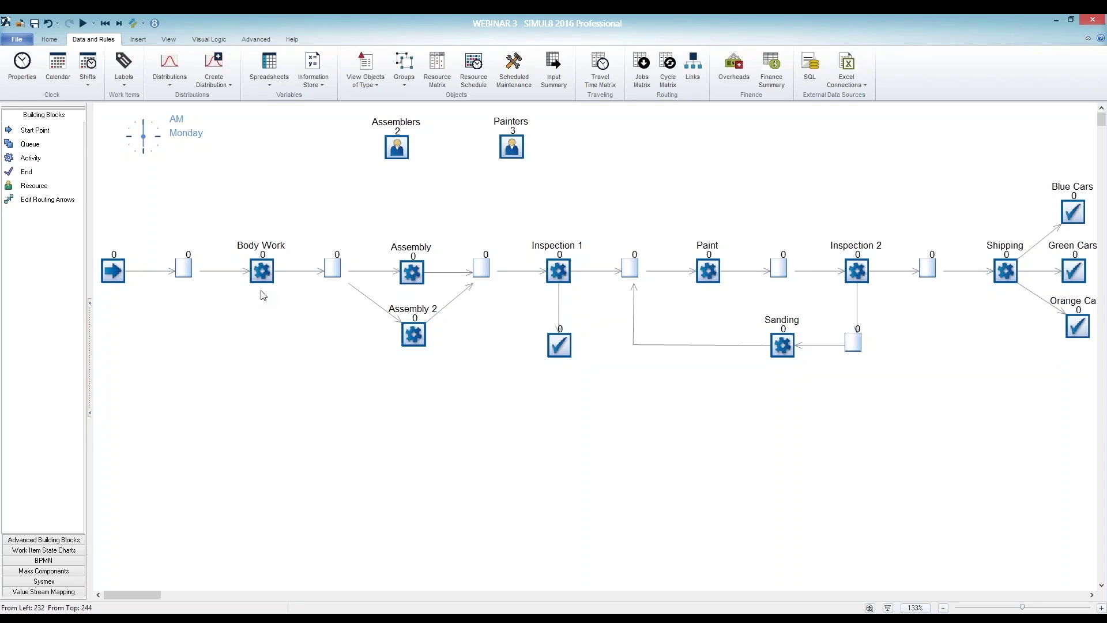
- Assign the Assemblers resource to the Body Work, Assembly and Assembly 2 activities
left_click(393, 149)
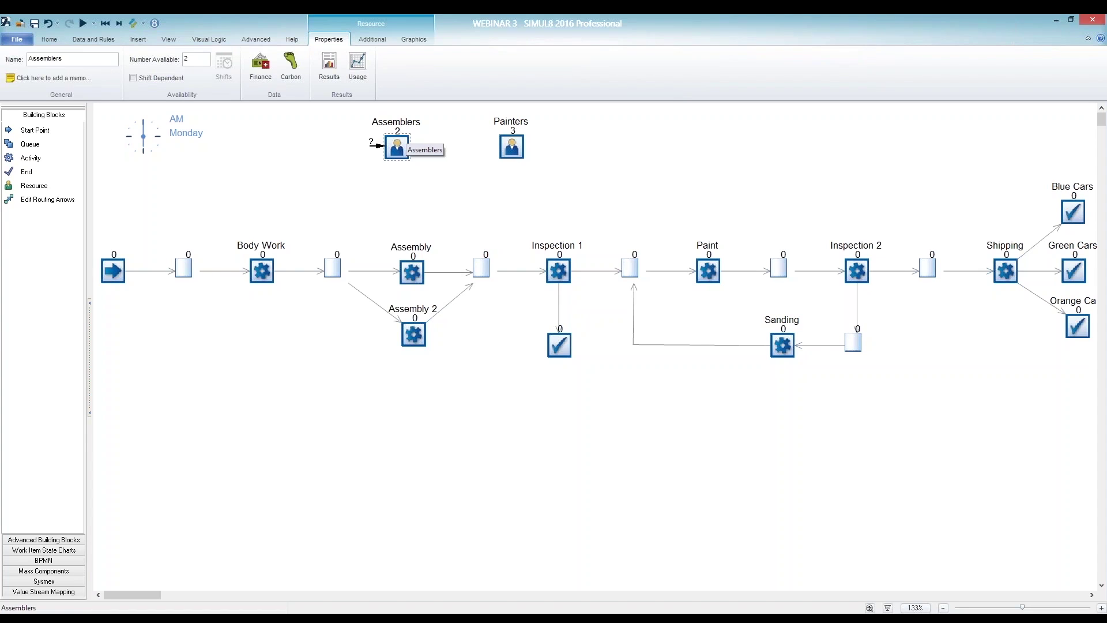
left_click(374, 145)
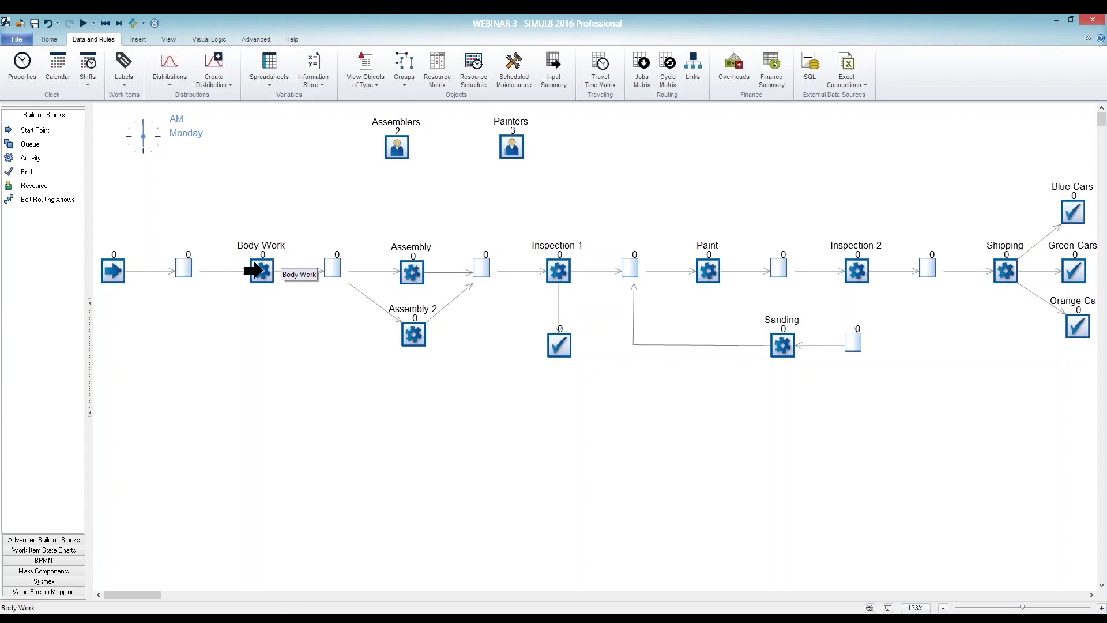
left_click_drag(258, 270, 258, 270)
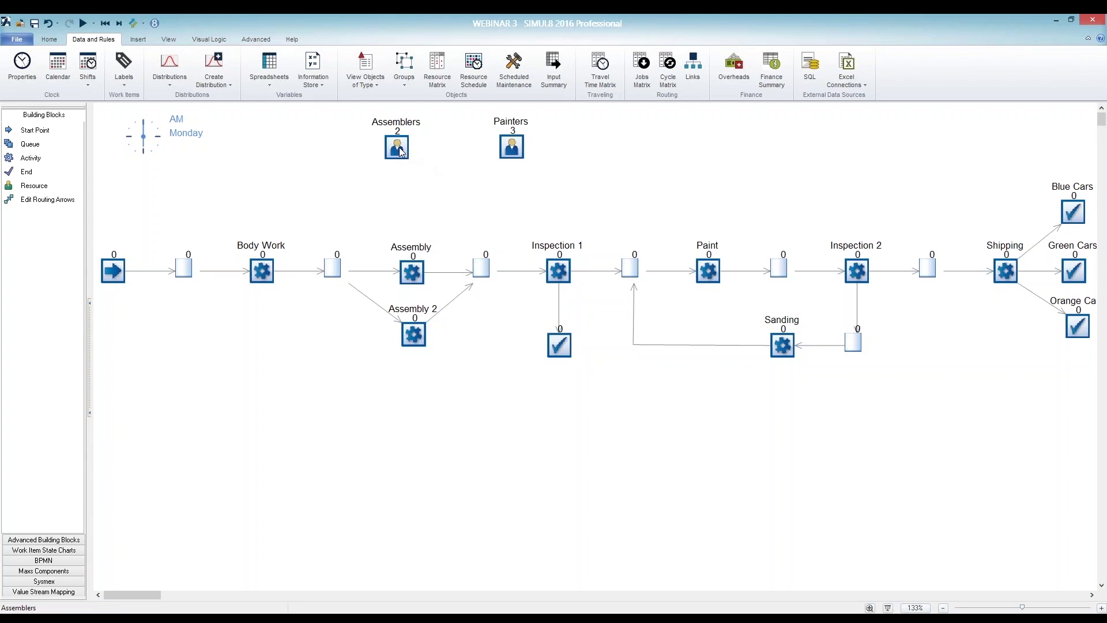
left_click(262, 271)
left_click(397, 147)
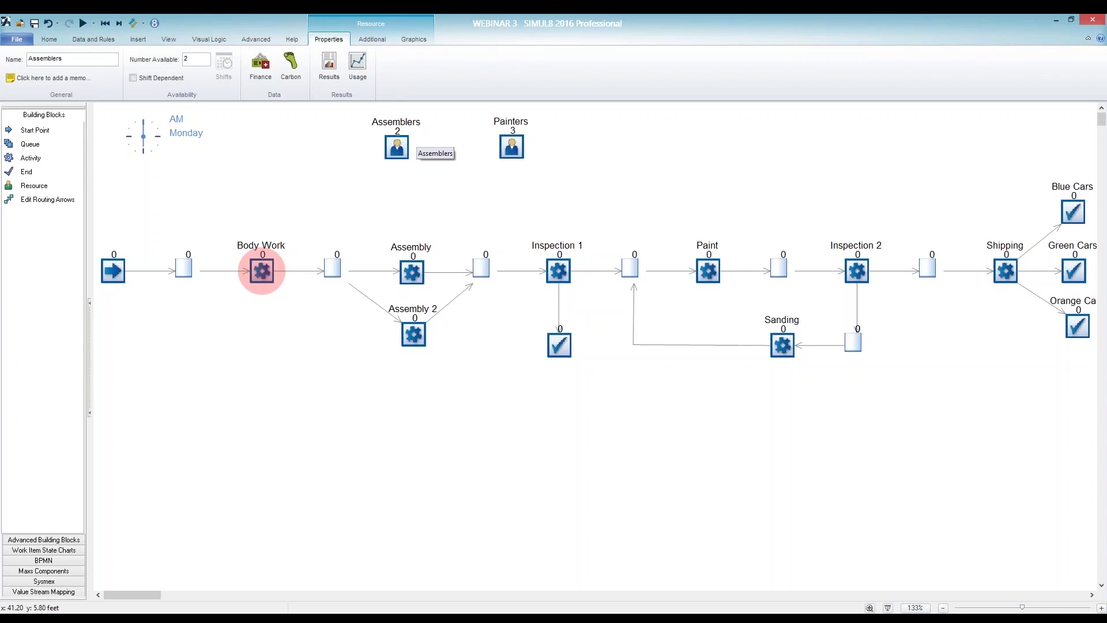
left_click(427, 179)
left_click_drag(402, 154, 413, 269)
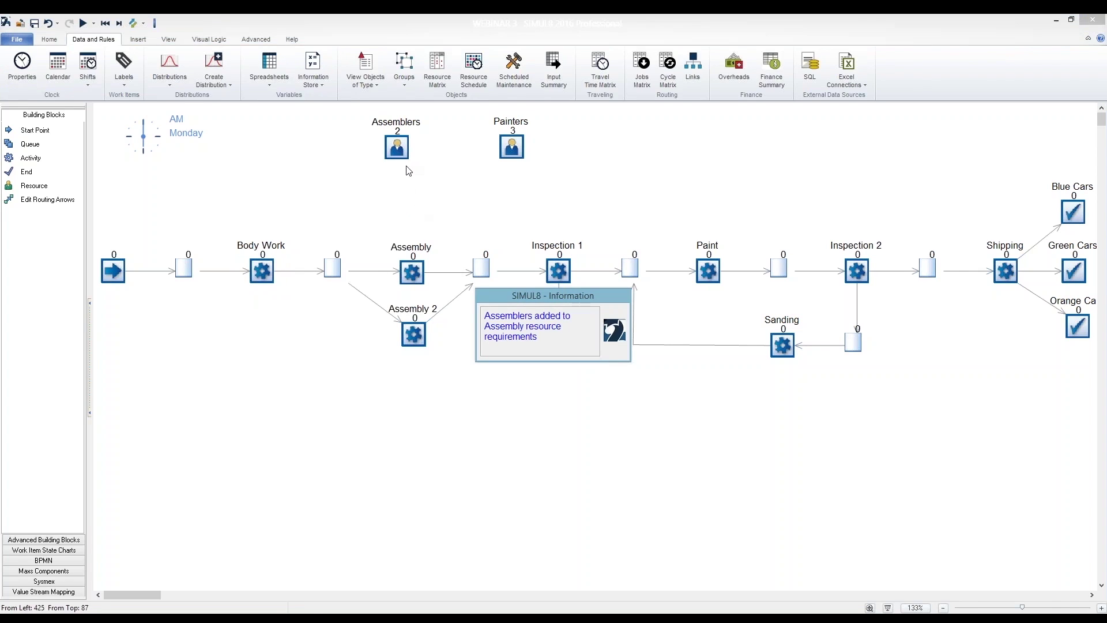
mouse_move(400, 152)
left_mouse_down()
mouse_move(383, 205)
mouse_move(407, 335)
left_mouse_up()
- Assign the Painters resource to the Paint and Sanding activities, and check which activities use each resource
left_click(512, 146)
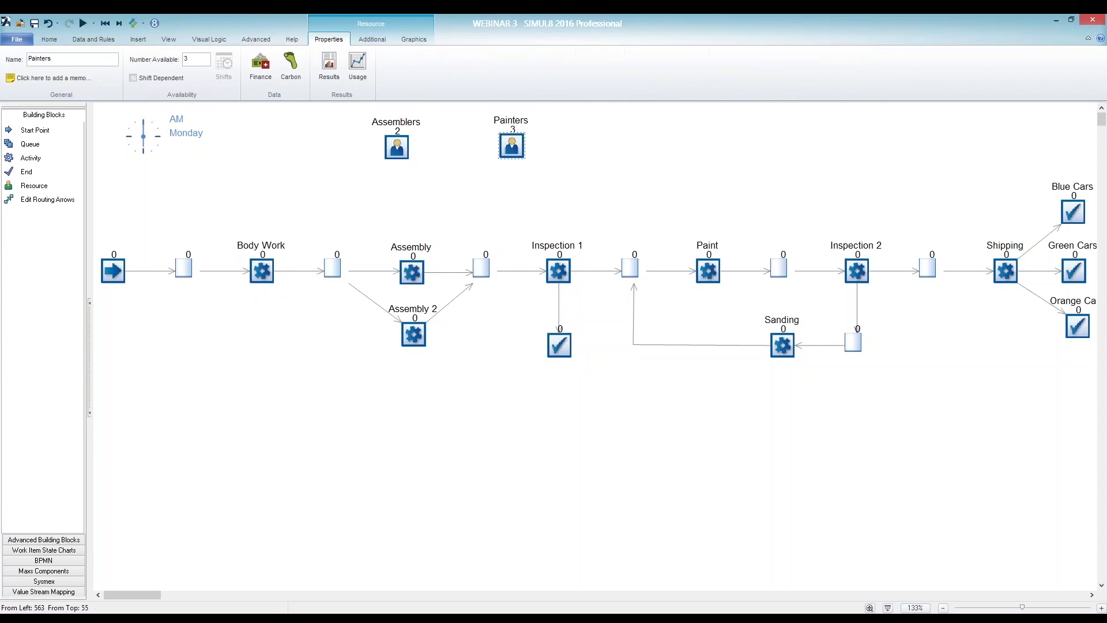
left_click_drag(512, 145, 709, 271)
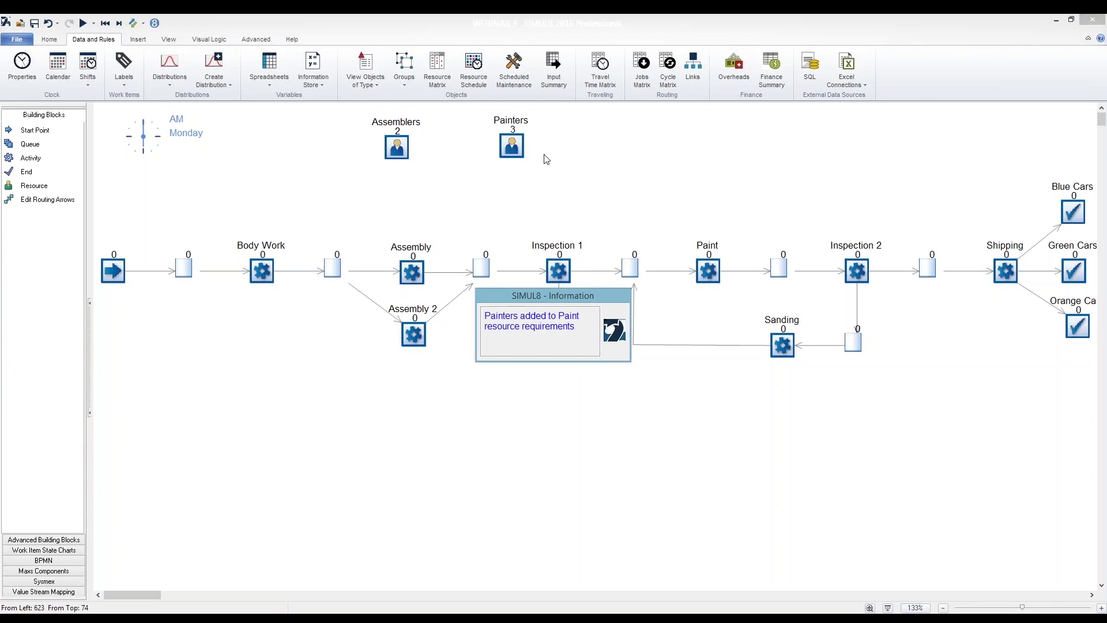
left_click(516, 150)
left_click_drag(516, 150, 780, 343)
left_click(397, 145)
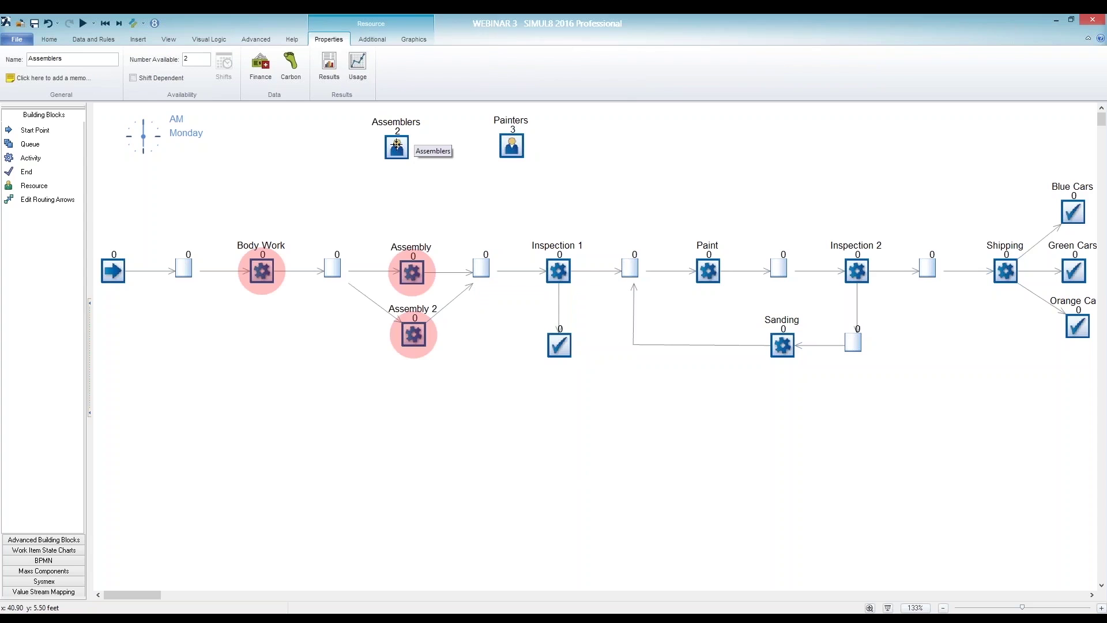
left_click_drag(397, 144, 394, 145)
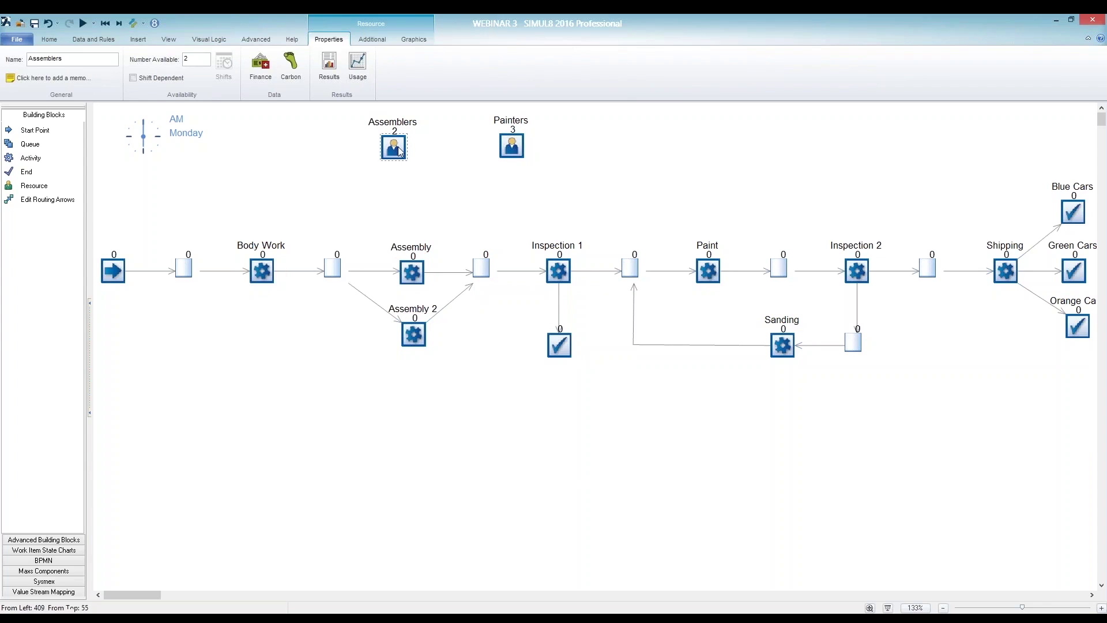
left_click(513, 153)
- Add a third resource between and just below Assemblers and Painters, and name it "pool Resource"
left_click(37, 187)
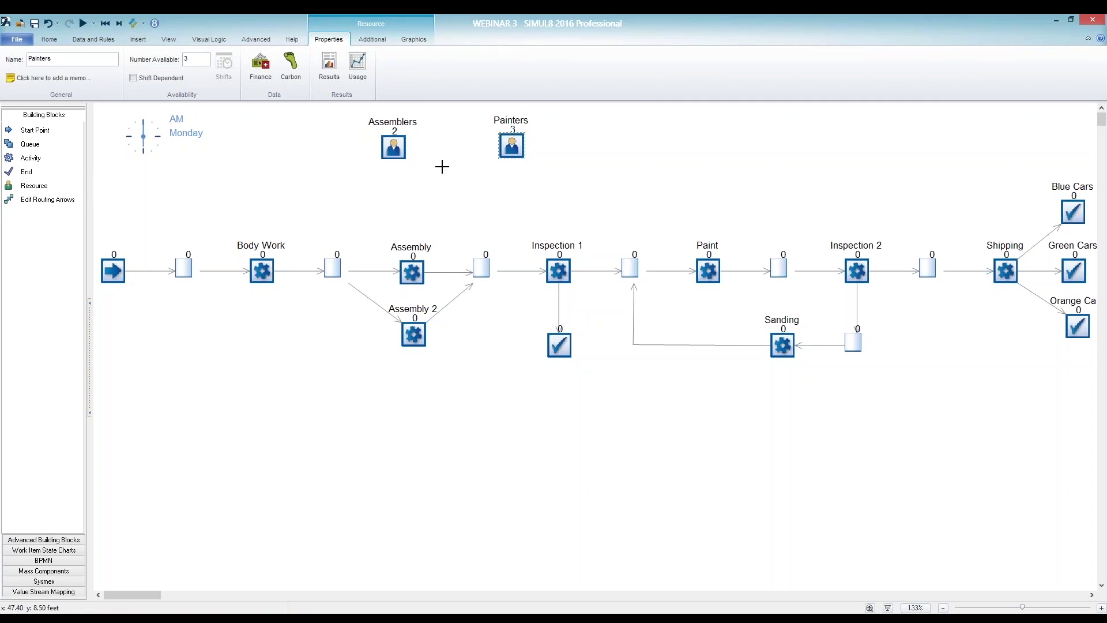
left_click(448, 188)
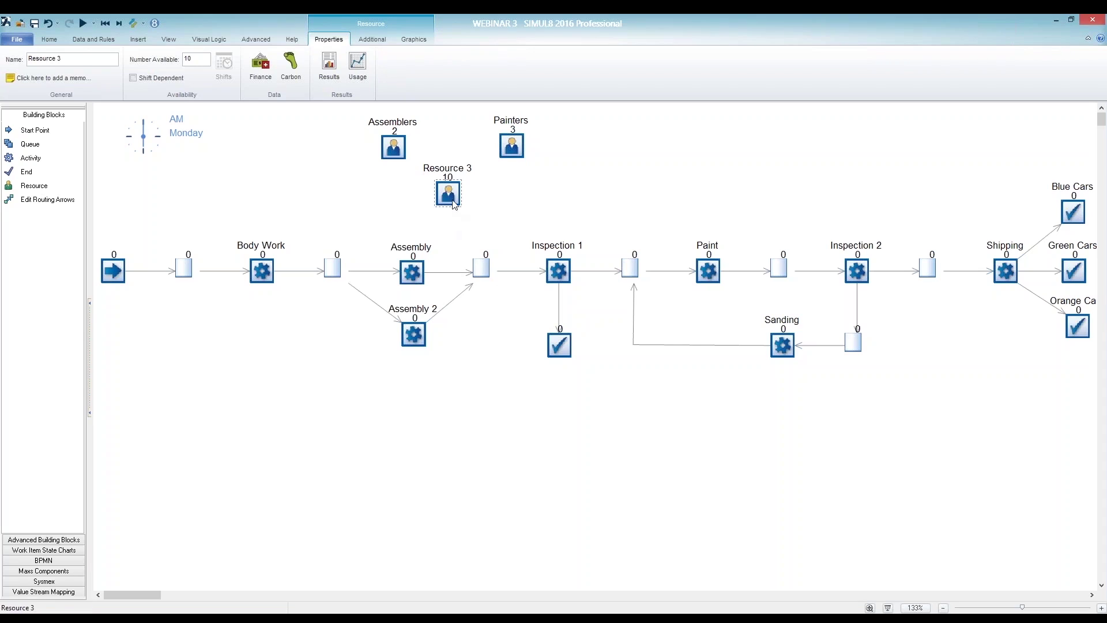
left_click_drag(454, 196, 458, 193)
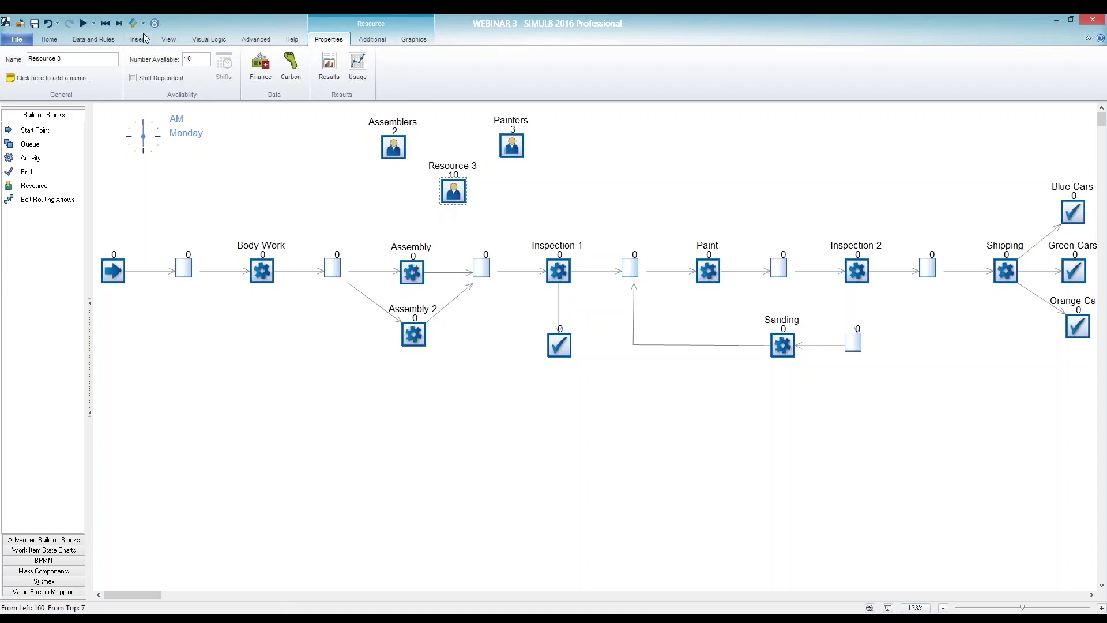
left_click(98, 58)
type("pool")
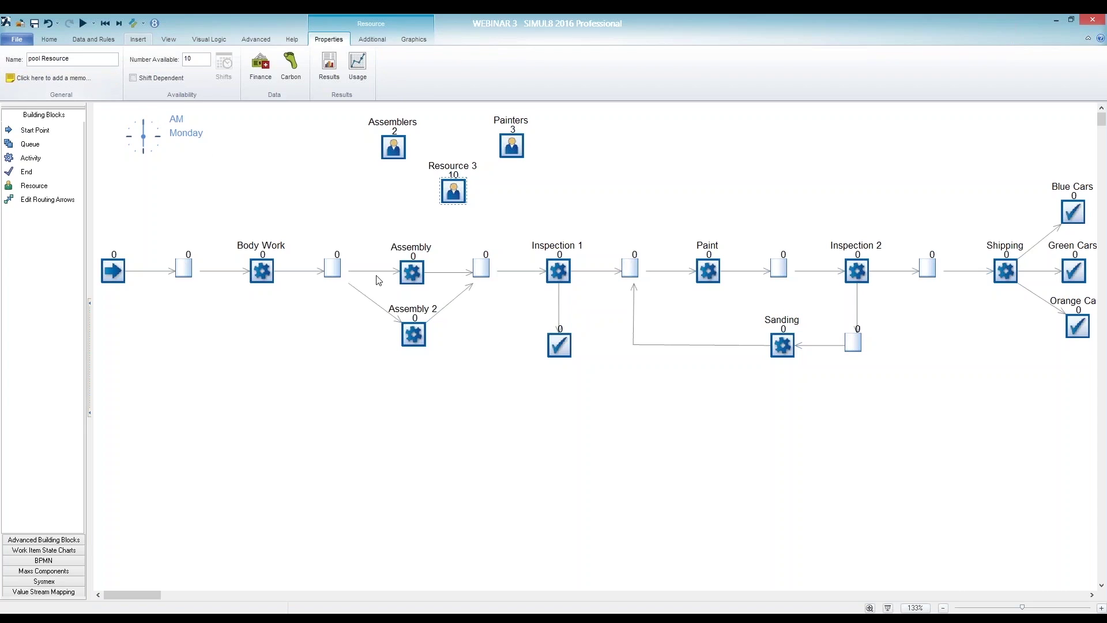
left_click(517, 218)
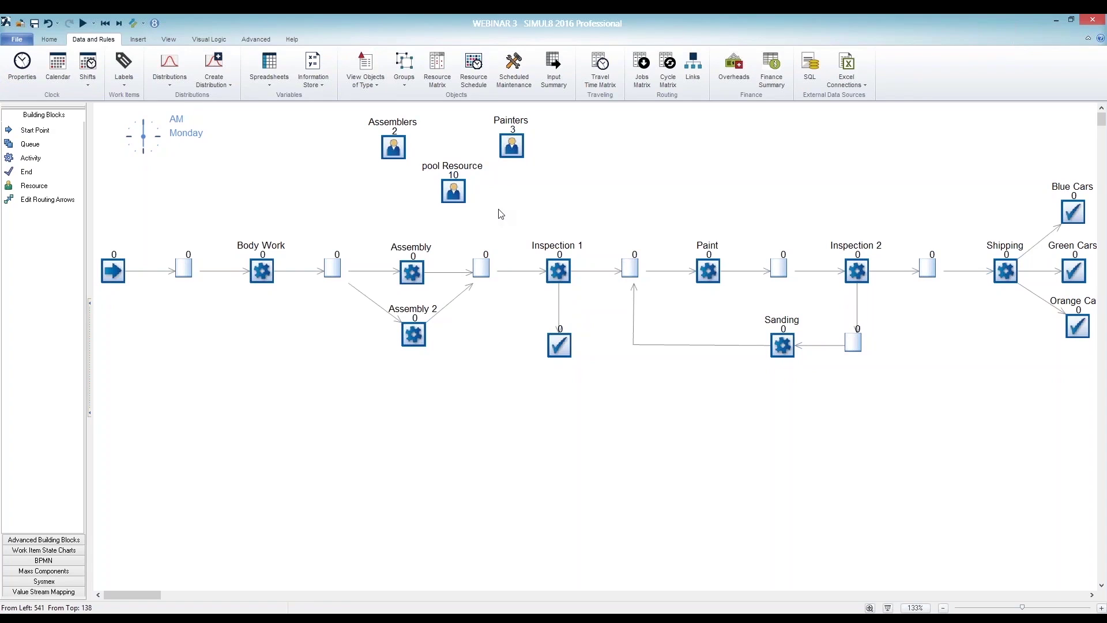
- Make the new resource a pool resource with Assemblers and Painters as its members
left_click(455, 194)
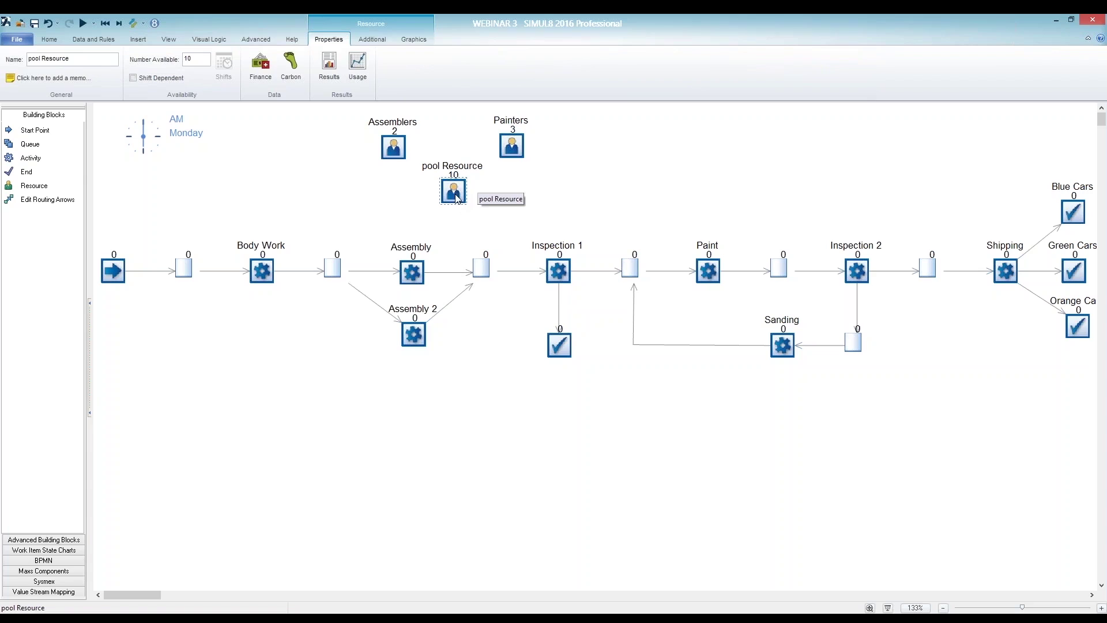
left_click(376, 41)
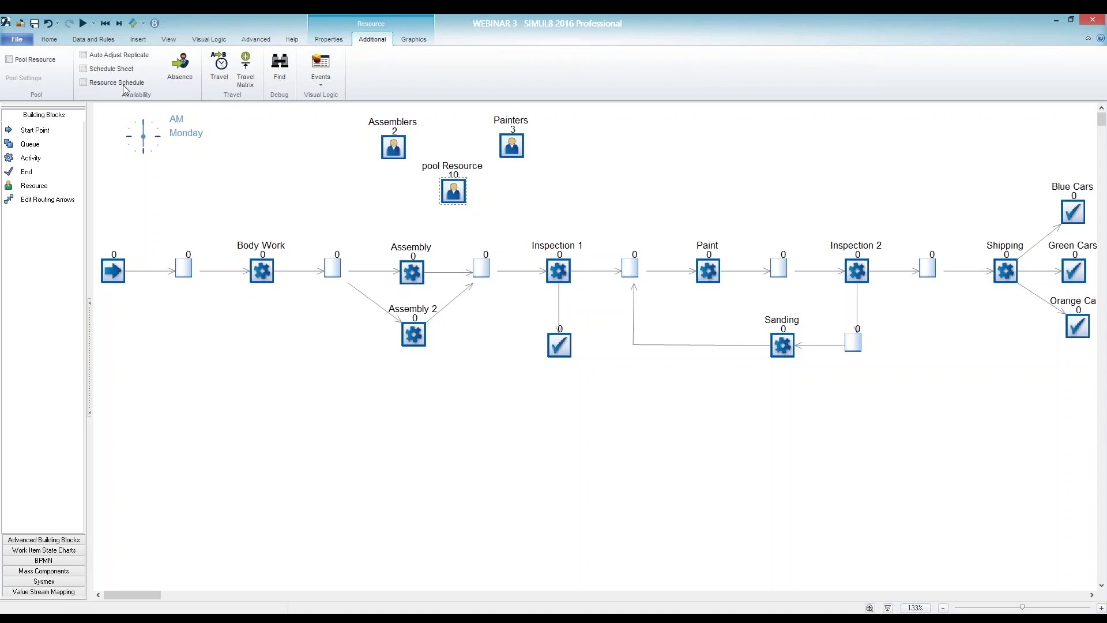
left_click(11, 61)
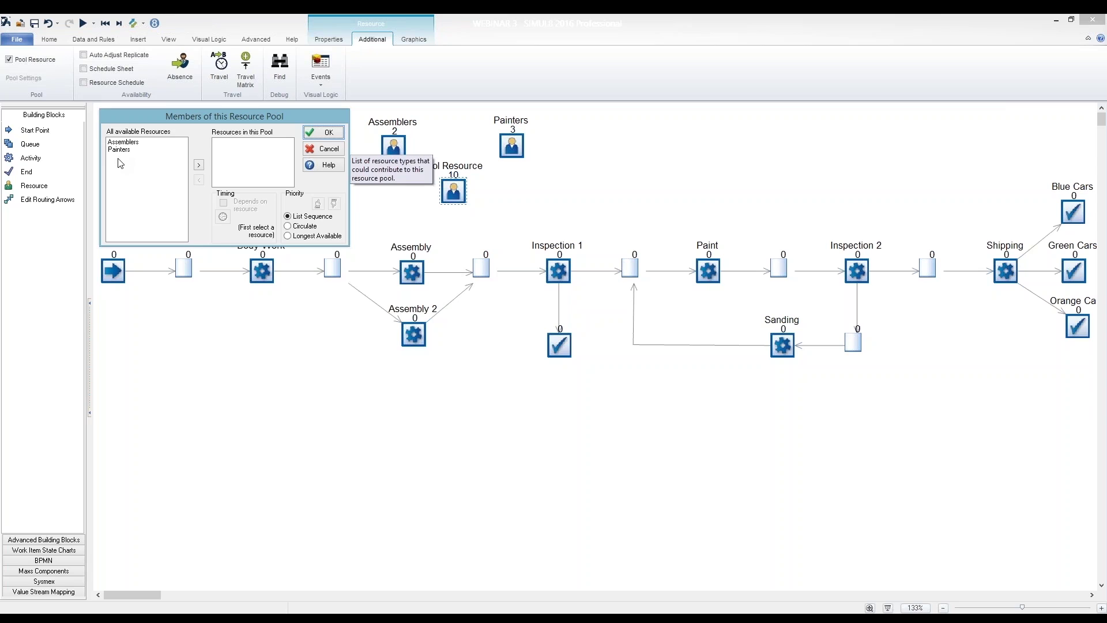
left_click(128, 143)
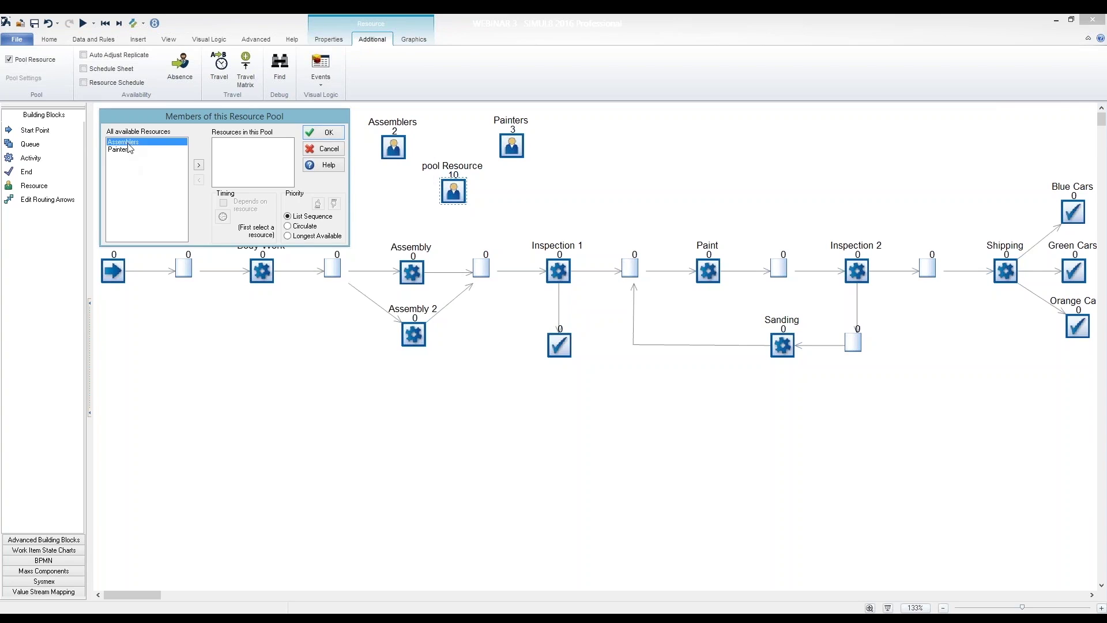
left_click(198, 166)
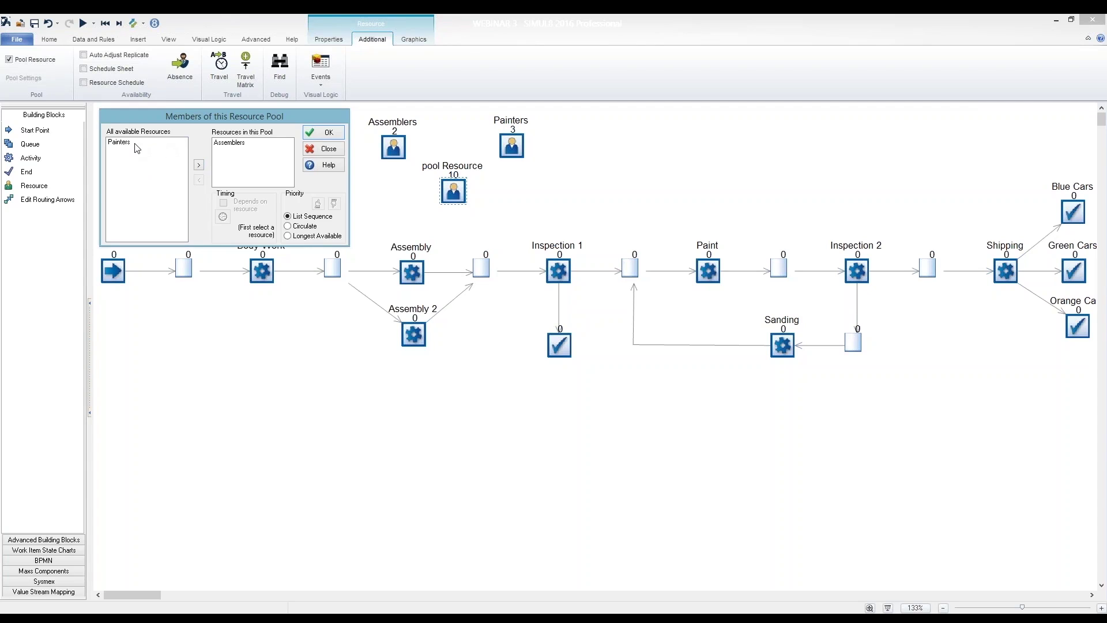
left_click(130, 143)
left_click(199, 169)
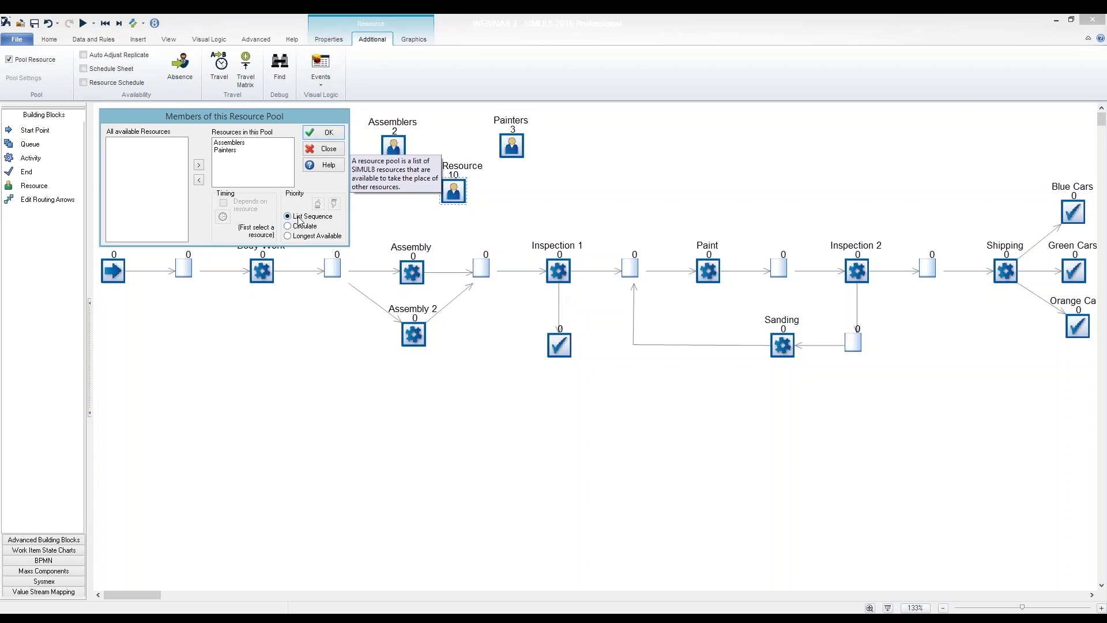
- Try placing Assemblers below Painters in the pool's priority sequence, and restore the original order
left_click(225, 144)
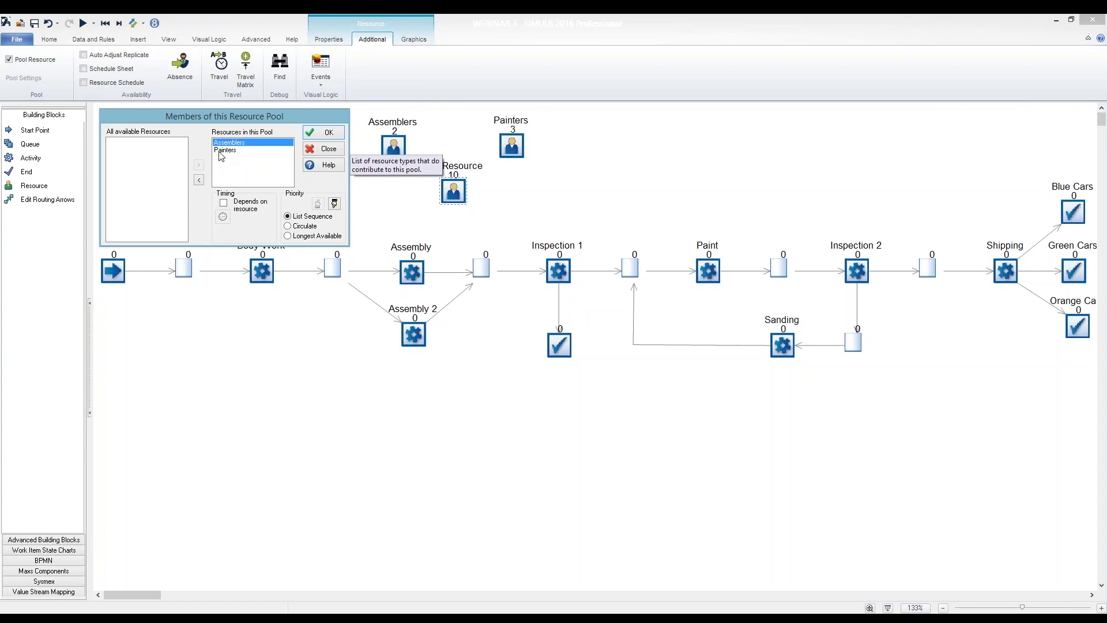
left_click(334, 205)
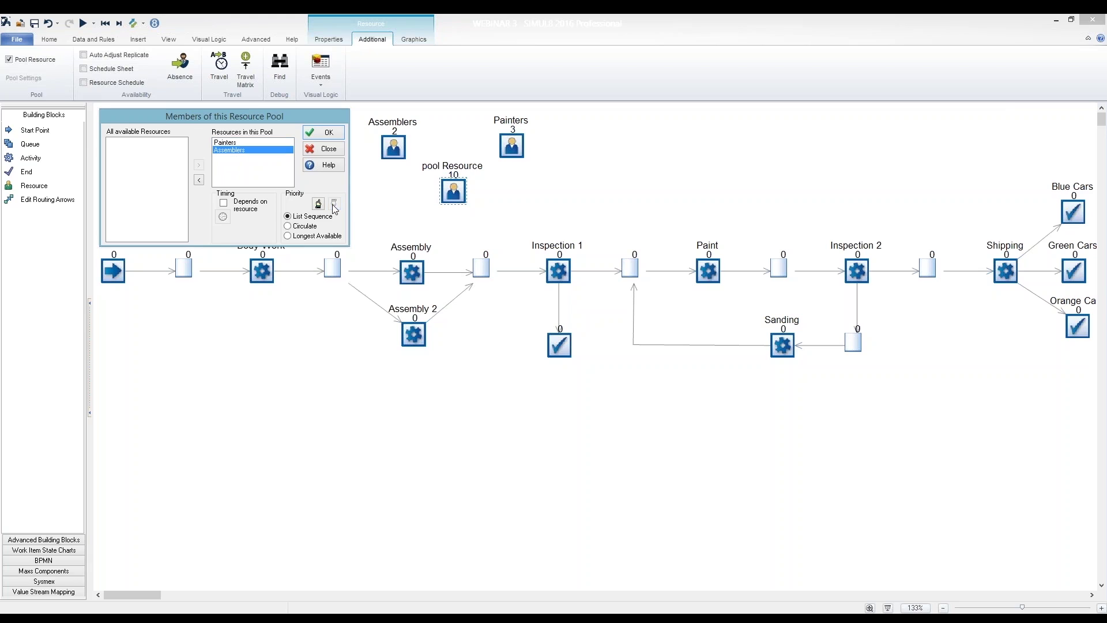
left_click(320, 206)
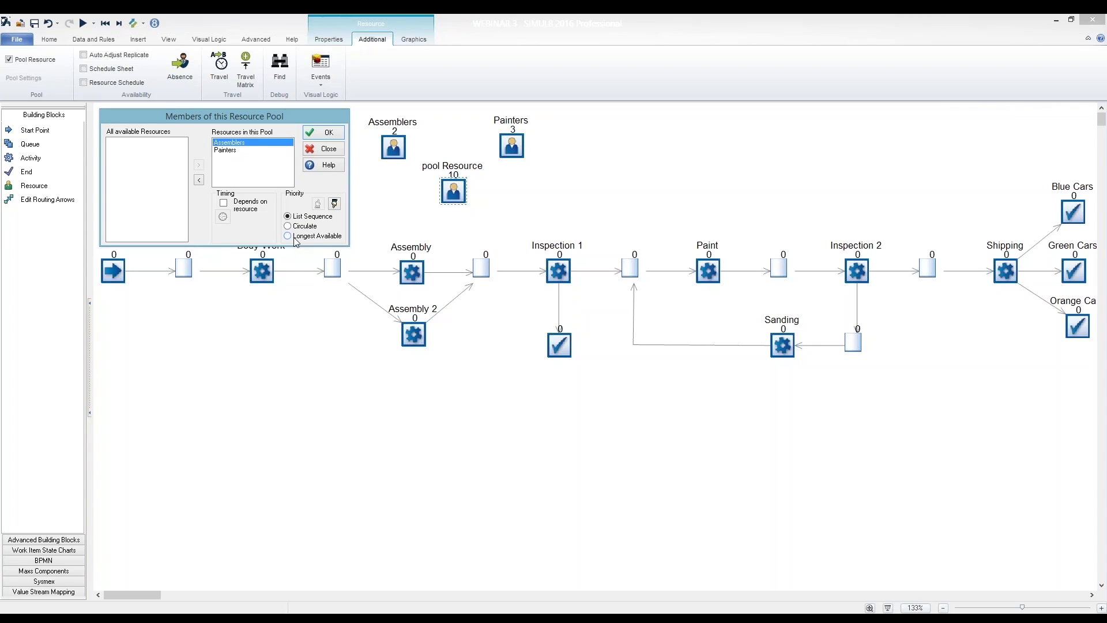
- Set the pool's priority to Longest Available and give Assemblers resource-dependent timing with a fixed value of 2 used as a delay factor
left_click(297, 238)
left_click(224, 202)
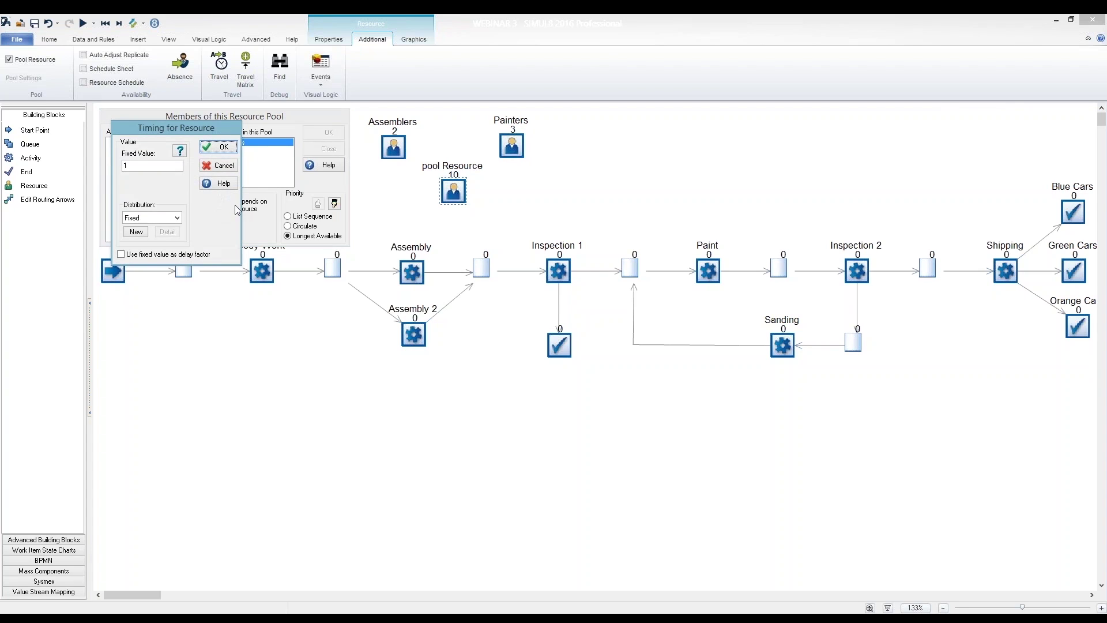
left_click(144, 165)
left_click(121, 254)
mouse_move(133, 258)
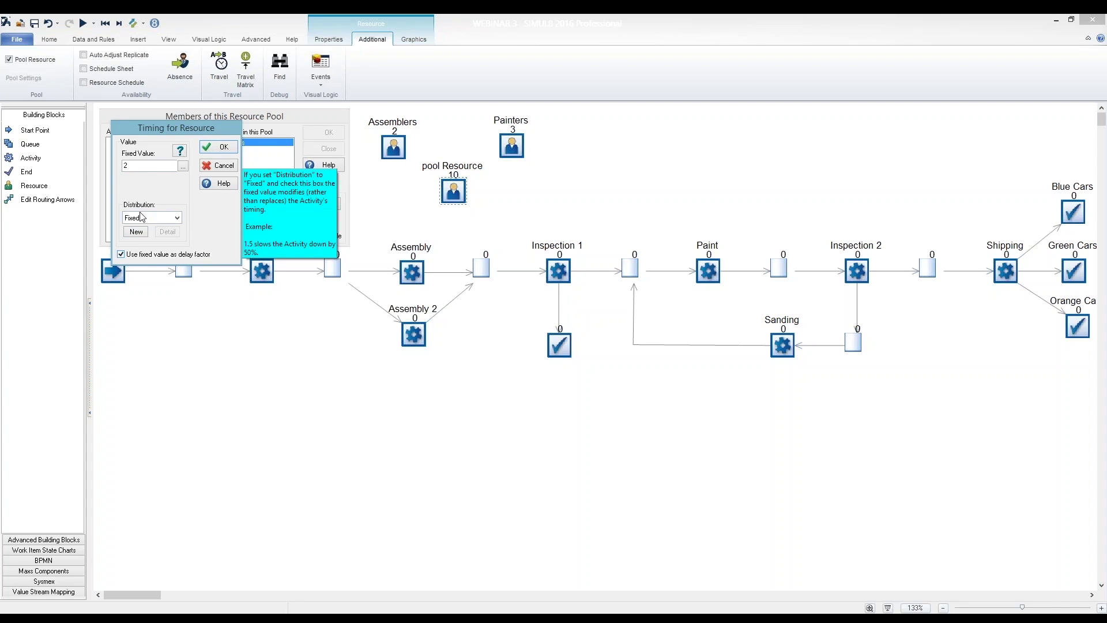
- Turn off the delay factor for Assemblers' timing and set its fixed value to 1
left_click(121, 255)
key("BackSpace")
type("1")
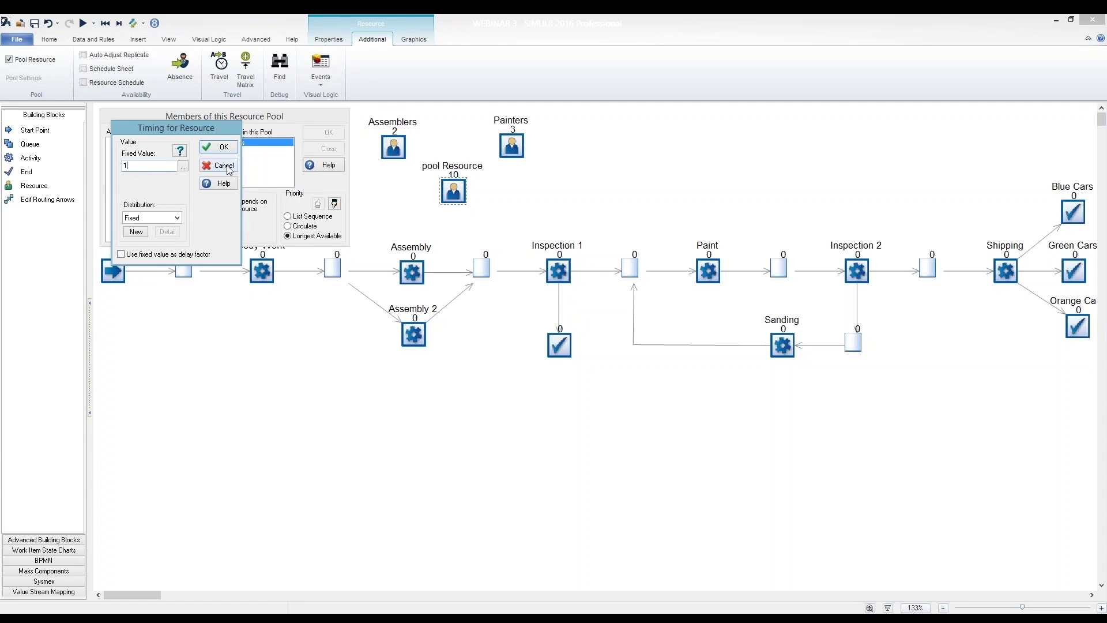
left_click(220, 147)
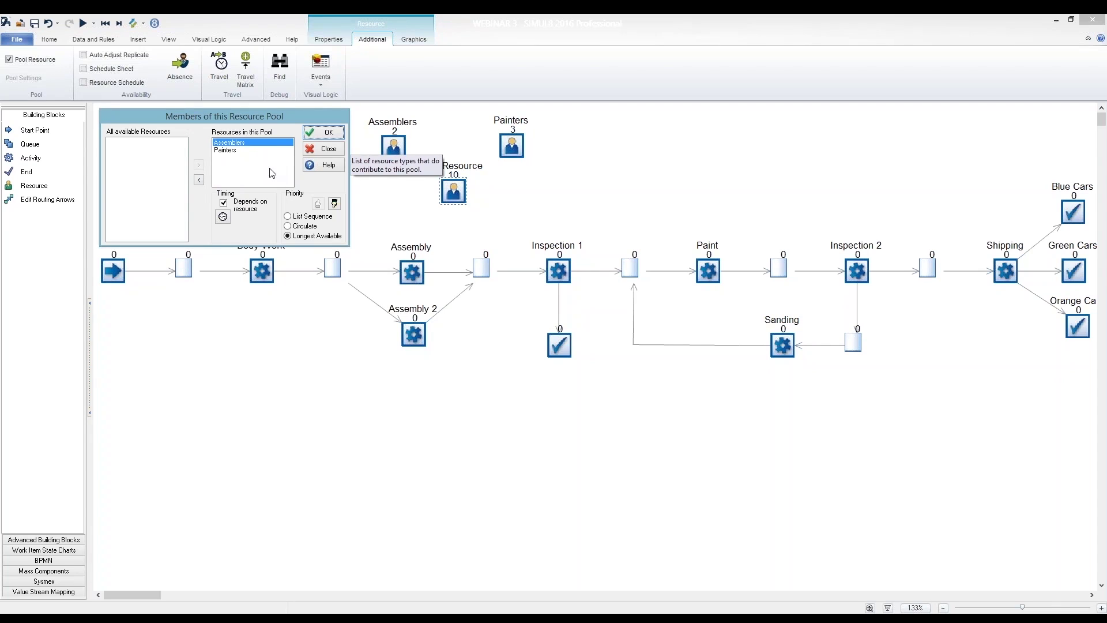
- Confirm the resource pool's settings and check which activities and pool the Assemblers resource is linked to
left_click(324, 135)
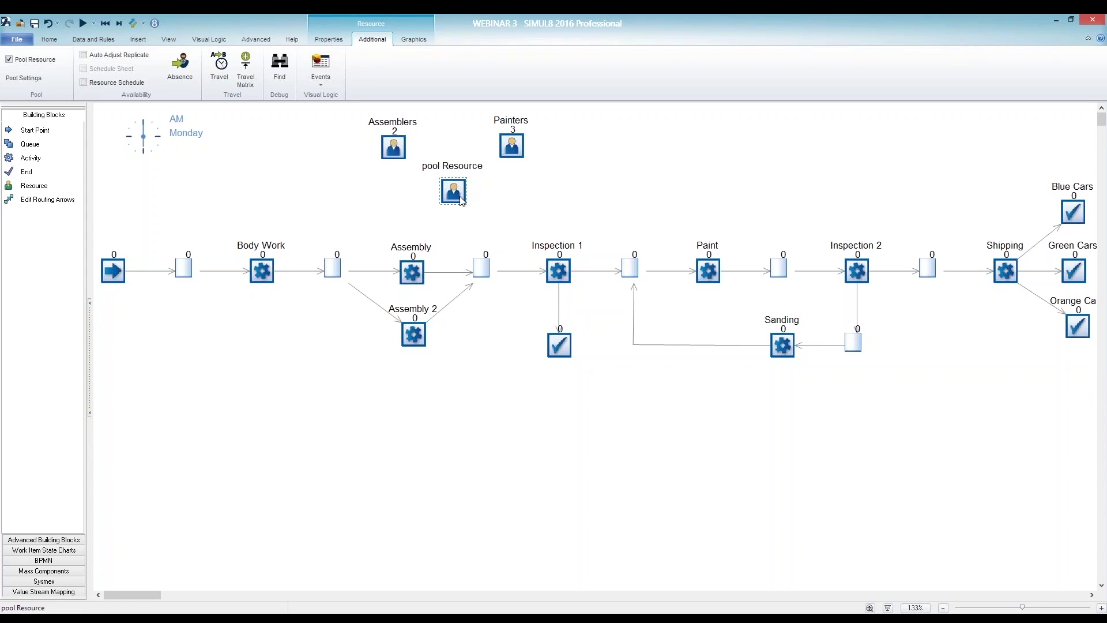
left_click(396, 150)
left_click(503, 146)
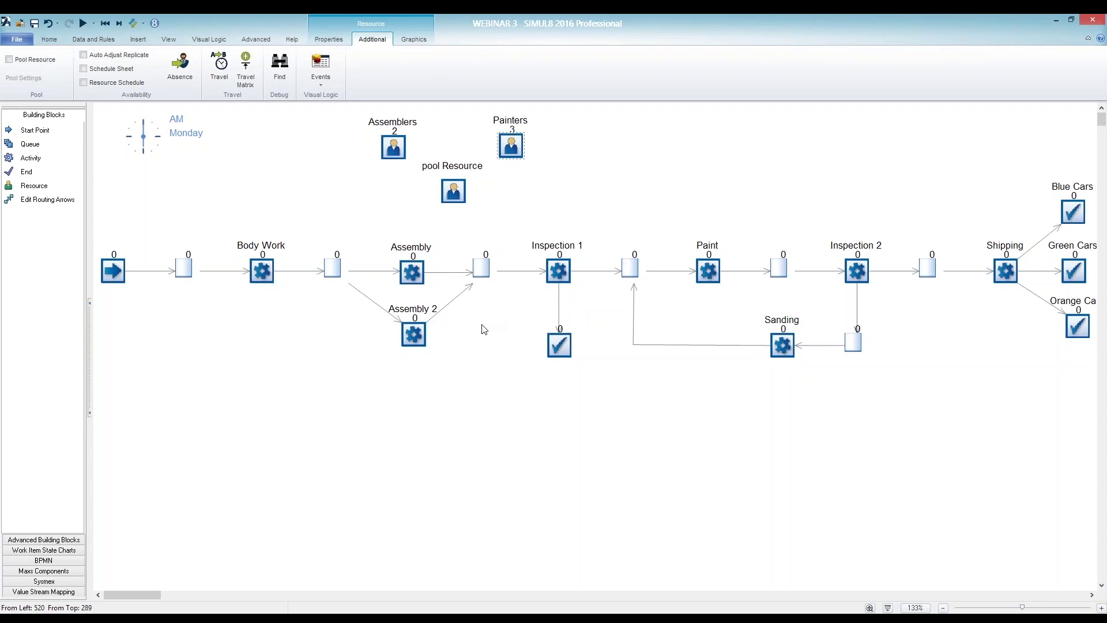
left_click(390, 153)
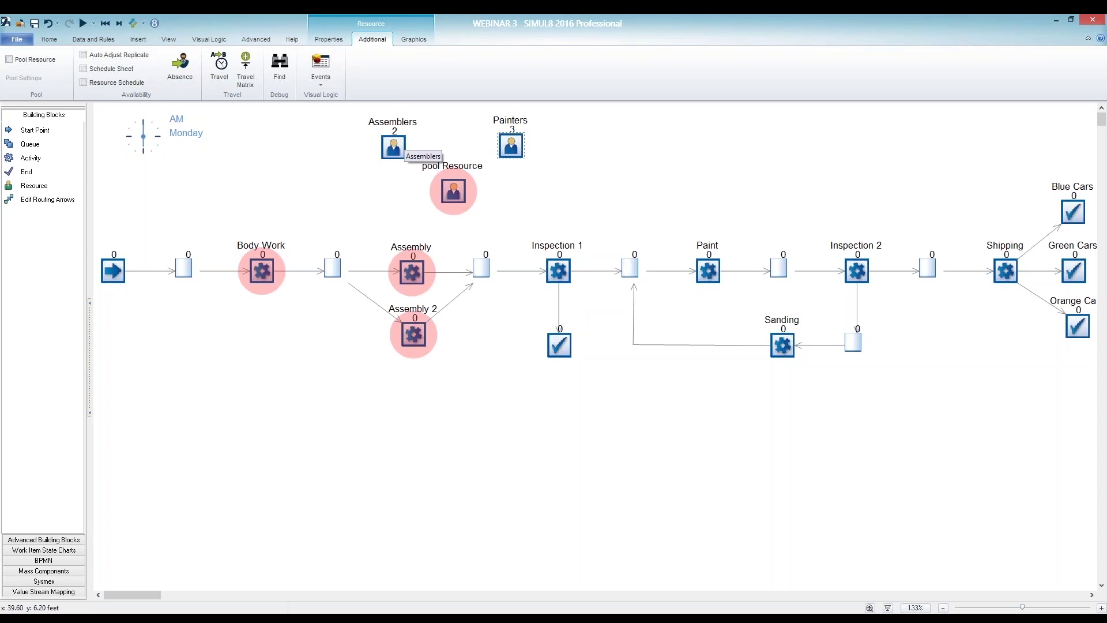
left_click(394, 147)
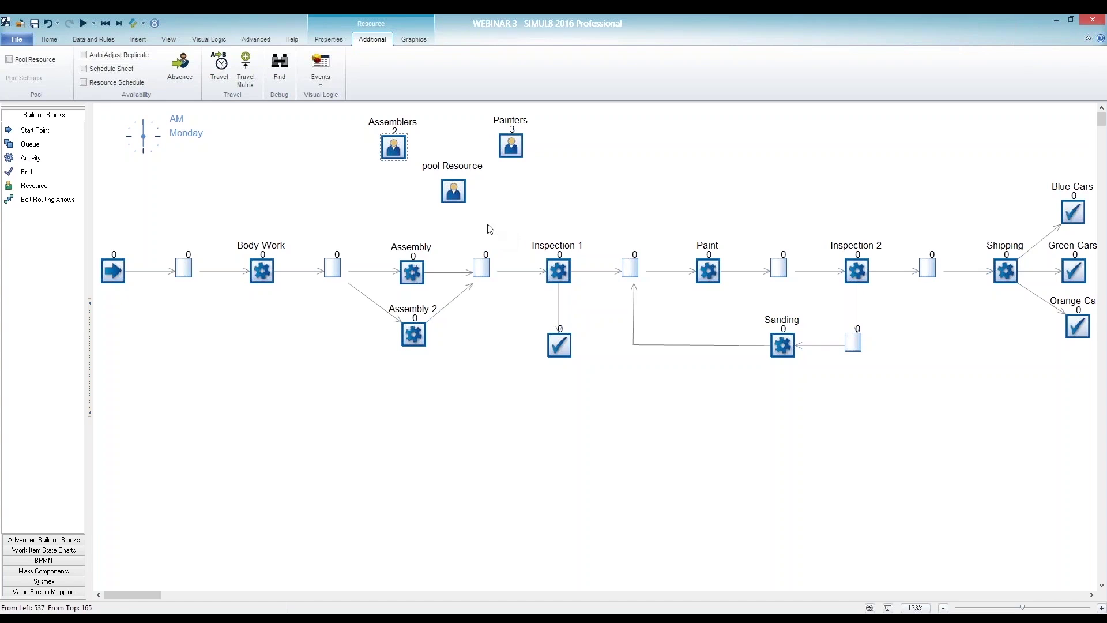
- Assign the pool resource to the Inspection 1 and Inspection 2 activities
left_click(448, 198)
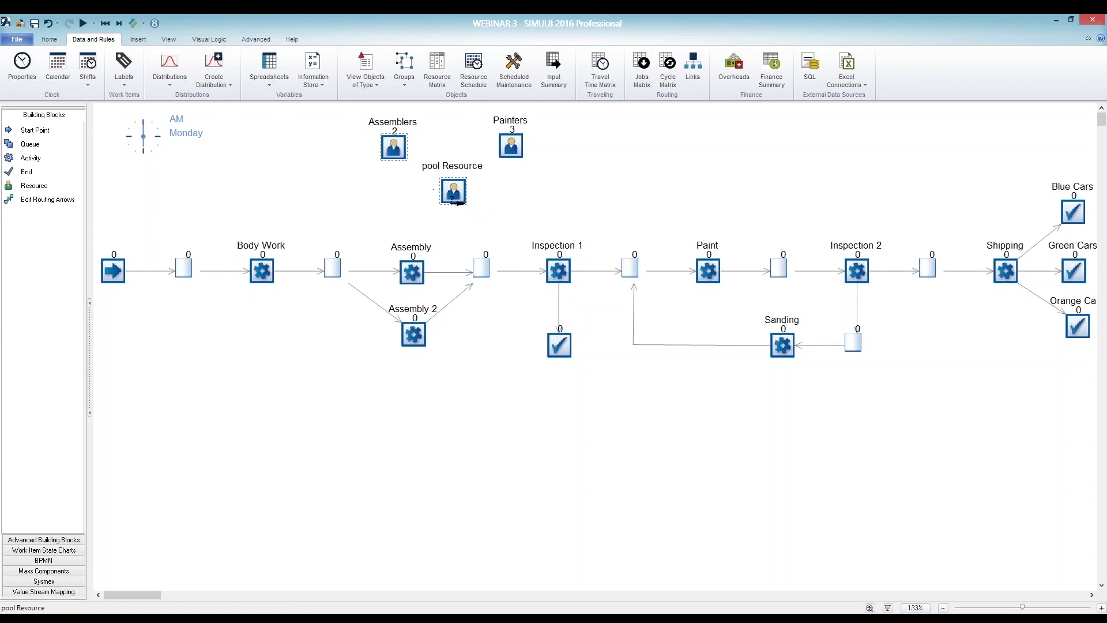
left_click_drag(522, 243, 557, 270)
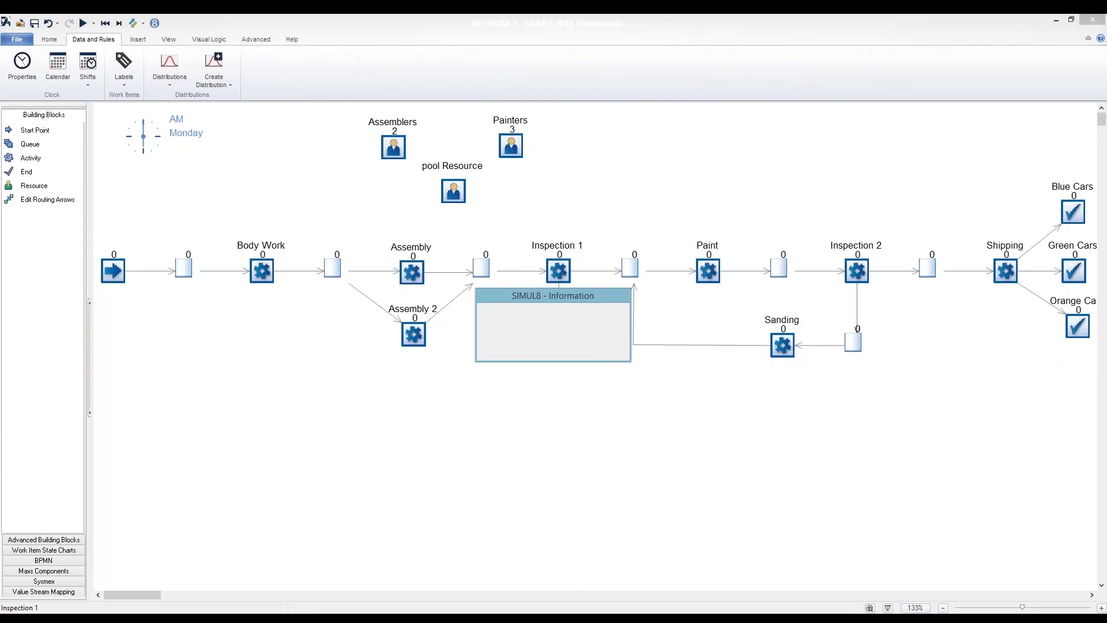
left_click(454, 194)
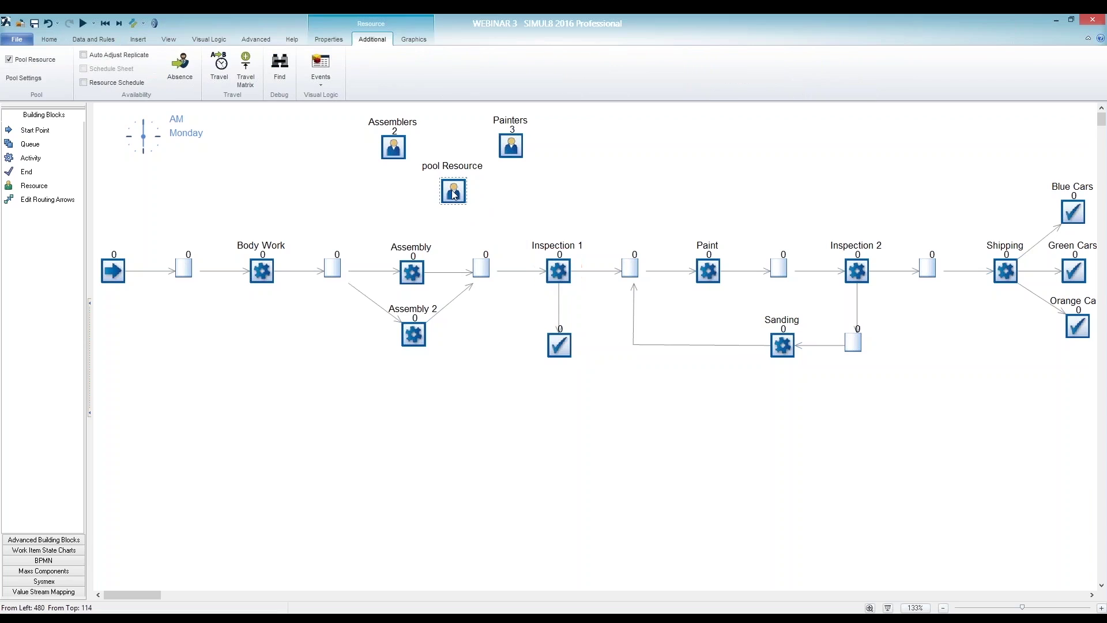
left_click(501, 202)
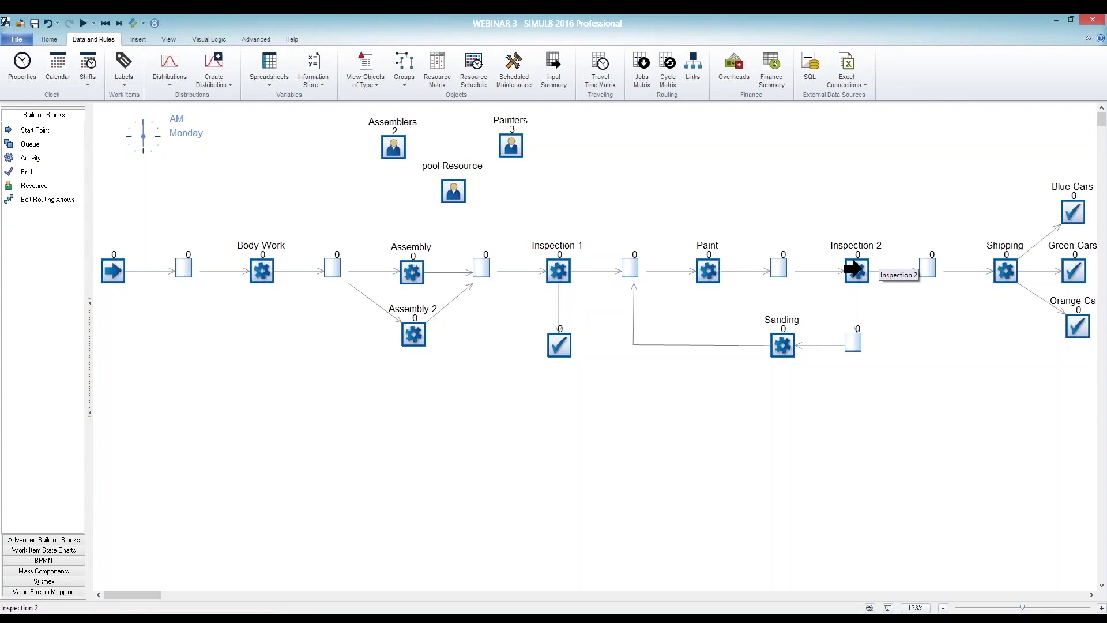
left_click_drag(854, 269, 854, 268)
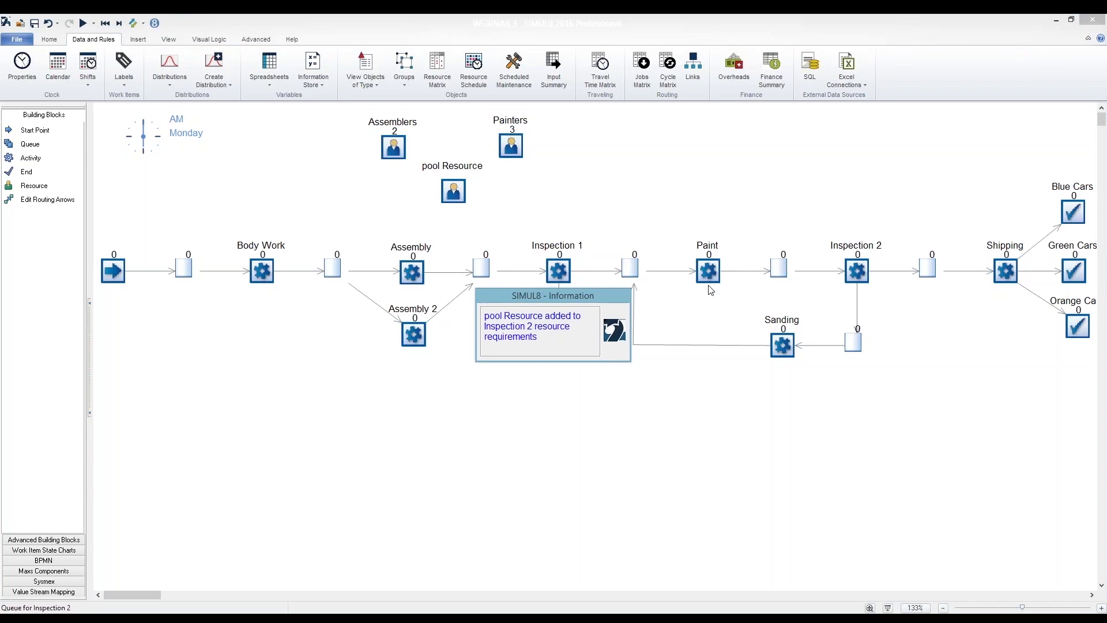
- Slow the simulation speed to near its minimum, reset the run and step through the first car arrivals to examine Body Work and Assemblers
left_click(49, 40)
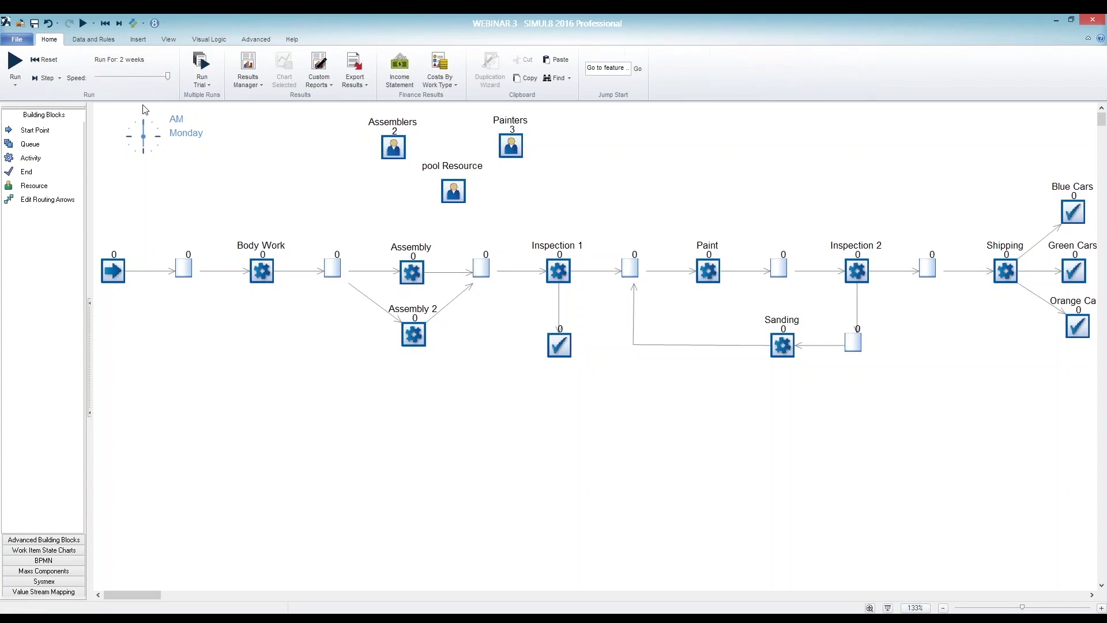
left_click_drag(165, 82, 102, 84)
left_click(48, 64)
left_click(42, 86)
left_click(40, 80)
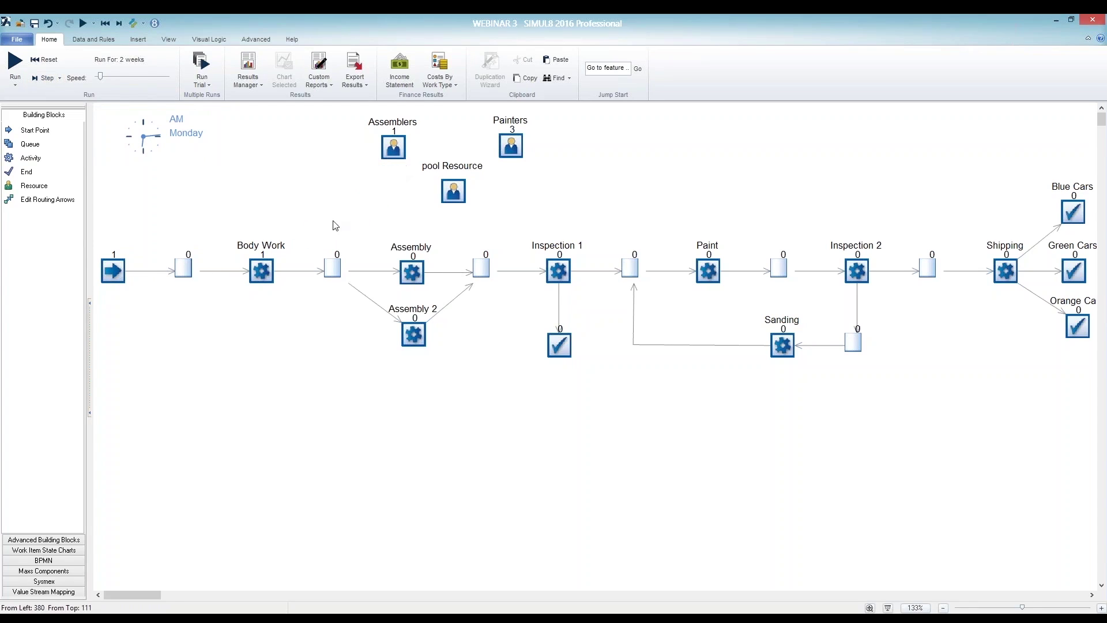
left_click(43, 81)
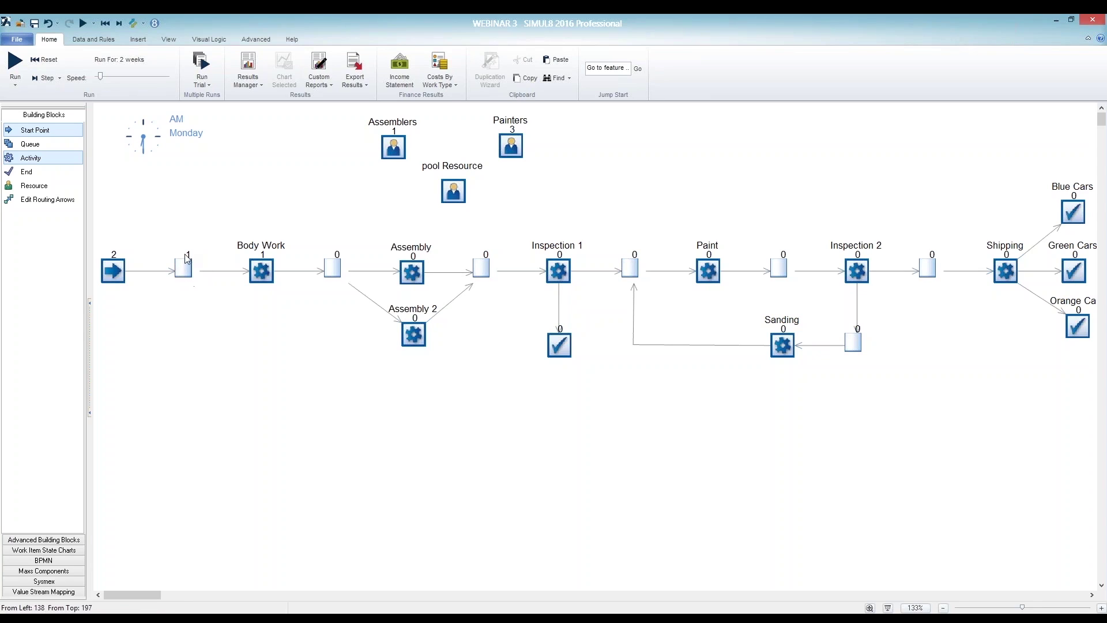
mouse_move(185, 273)
mouse_move(394, 145)
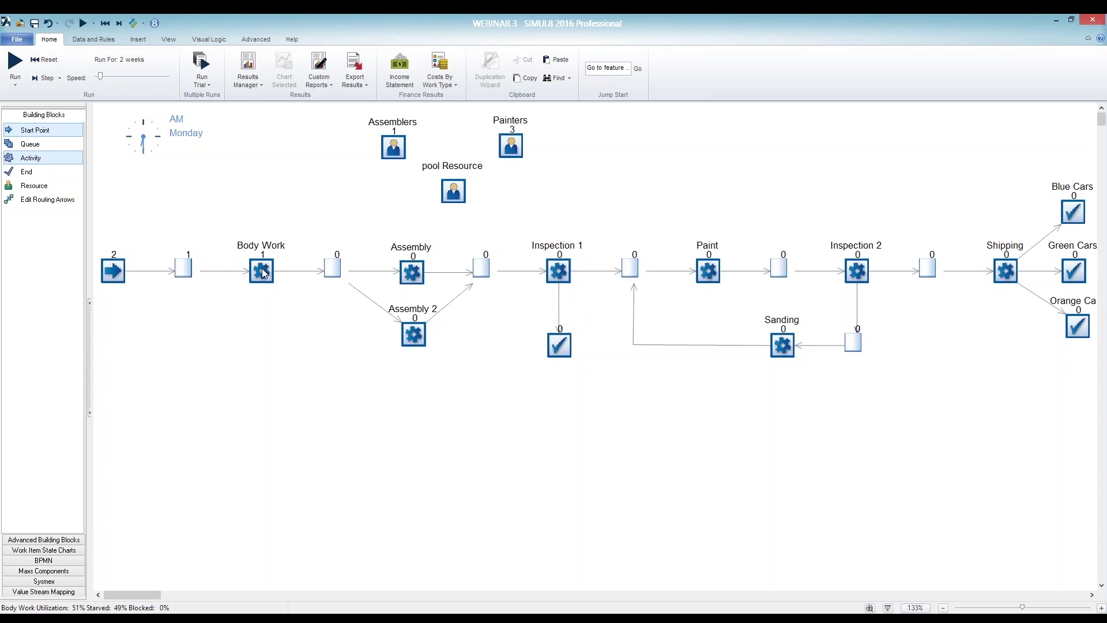
mouse_move(264, 271)
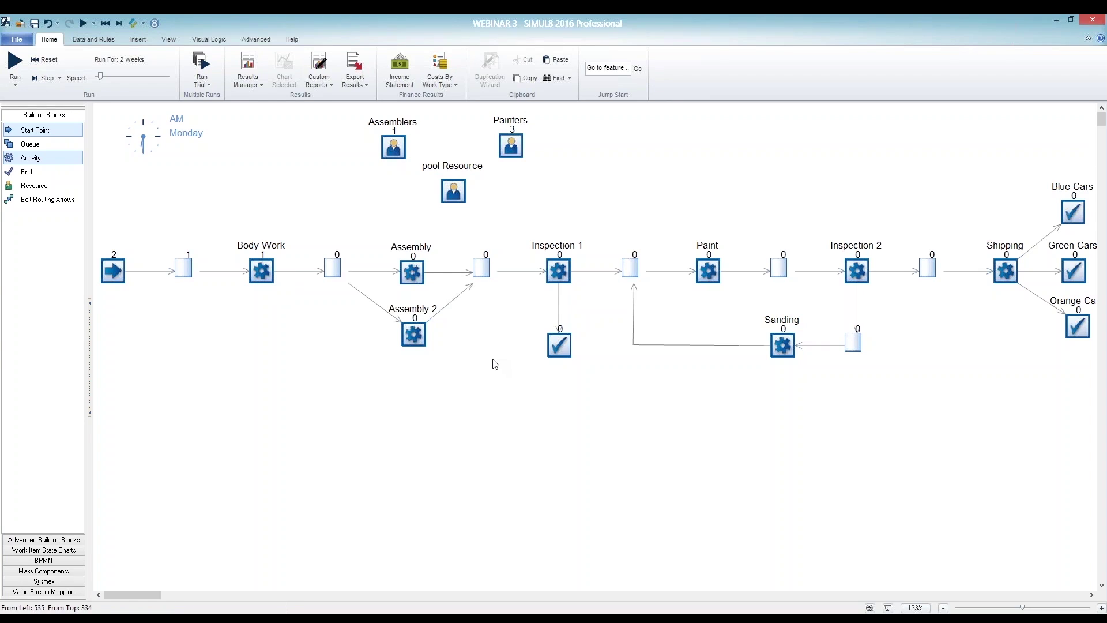
- Set the replicate count of the Body Work activity to 999
left_click(260, 280)
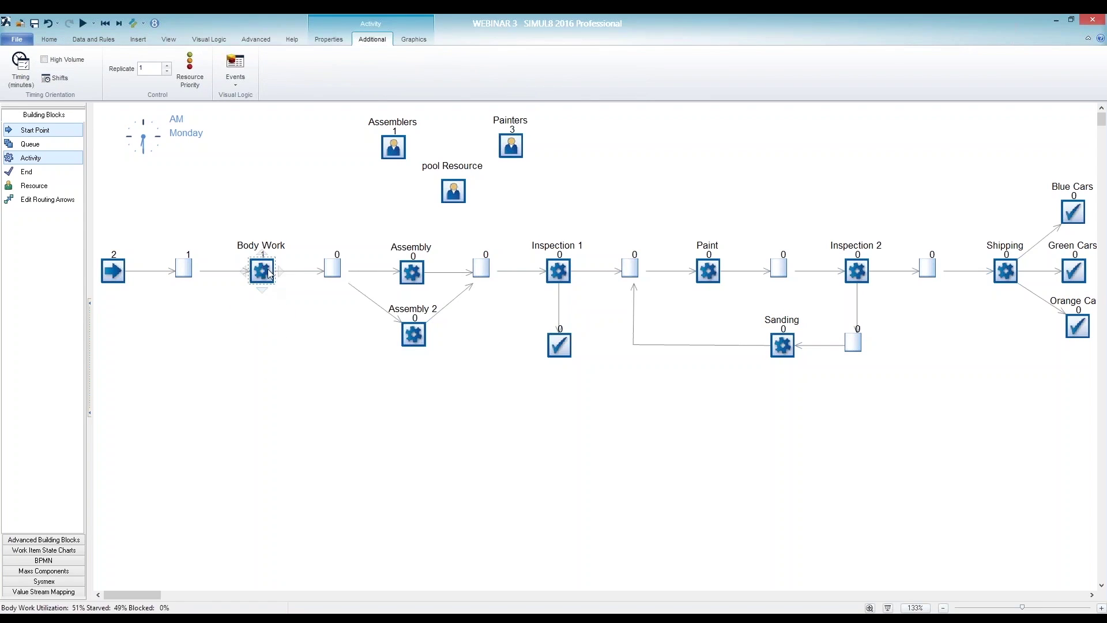
mouse_move(266, 277)
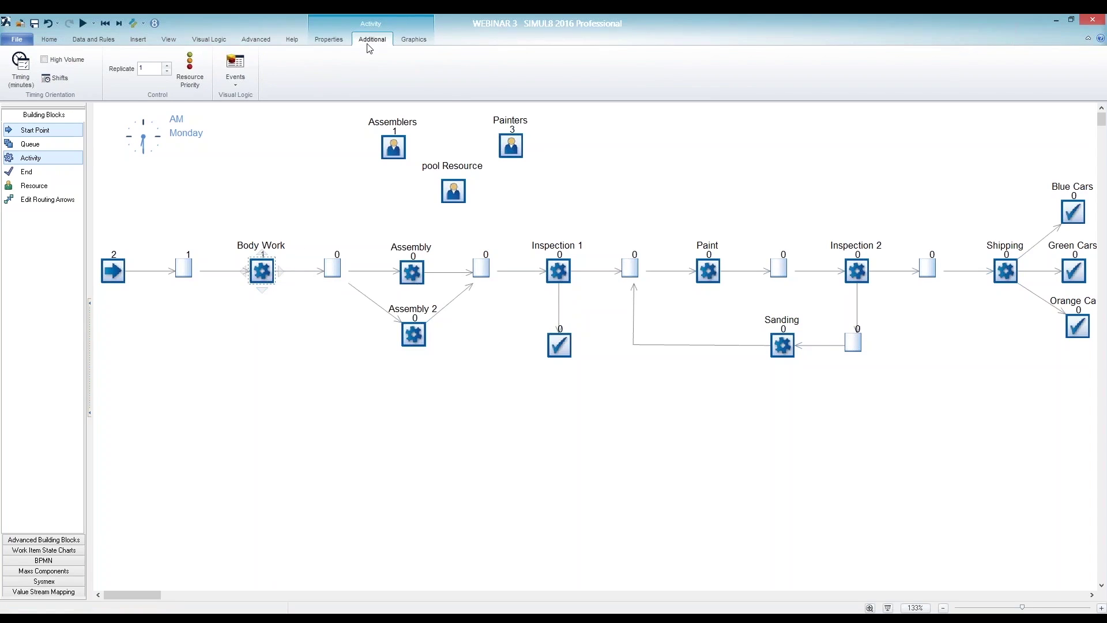
left_click(142, 69)
type("1")
key("Return")
type("999")
mouse_move(195, 287)
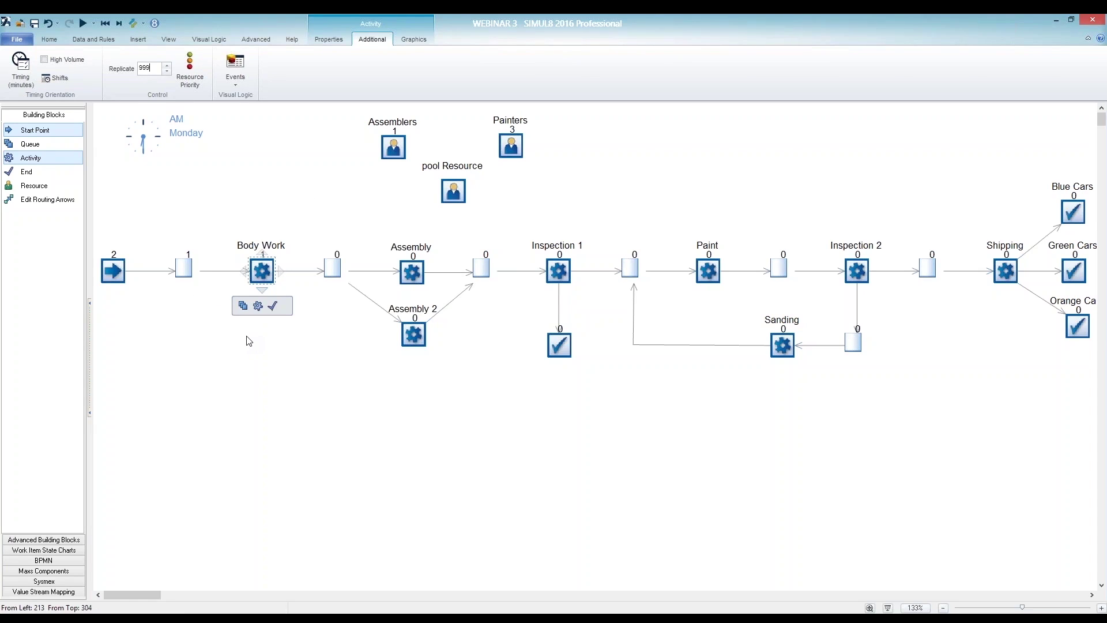
- Set the replicate count to 999 for the Assembly, Assembly 2 and Inspection 1 activities
left_click(411, 271)
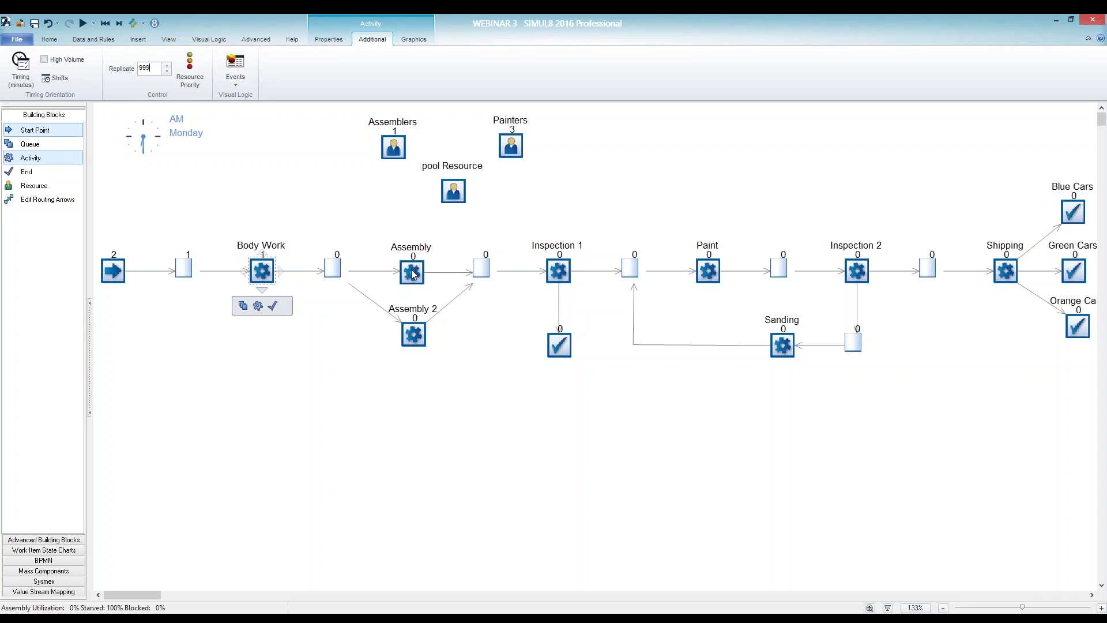
left_click(149, 69)
type("999")
left_click(415, 340)
type("9")
left_click(545, 262)
type("99")
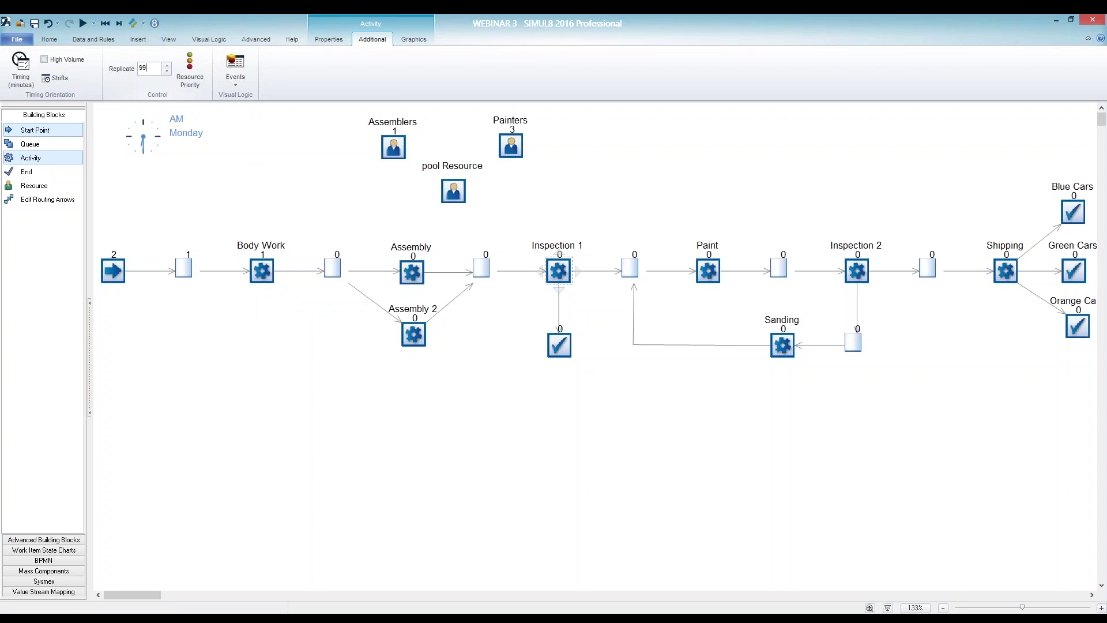
type("9")
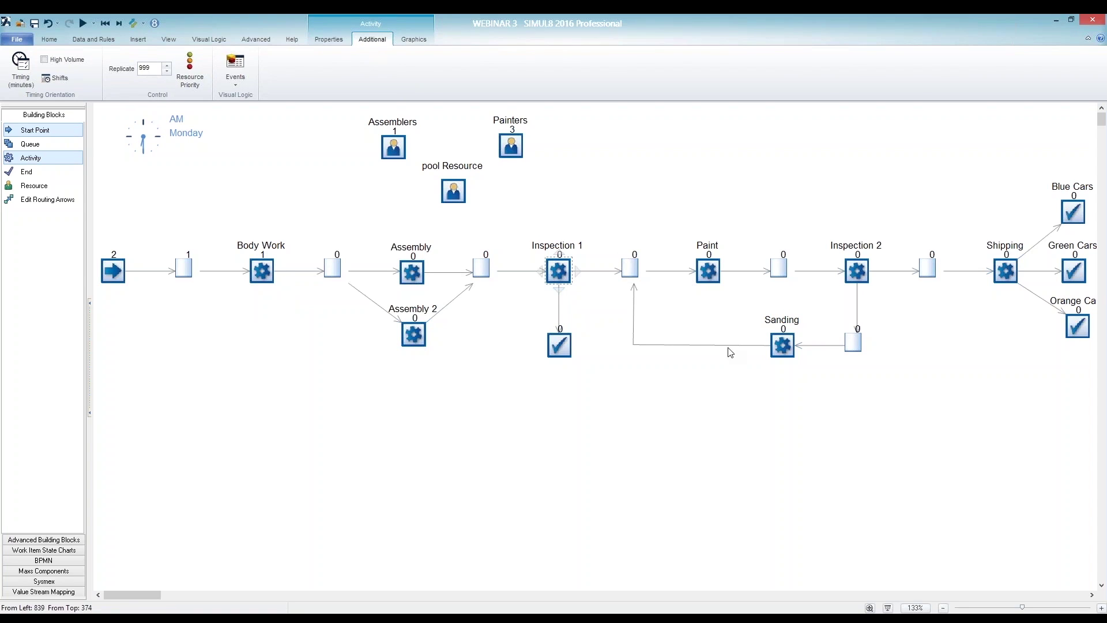
- Set the replicate count to 999 for the Sanding and Inspection 2 activities
left_click(783, 339)
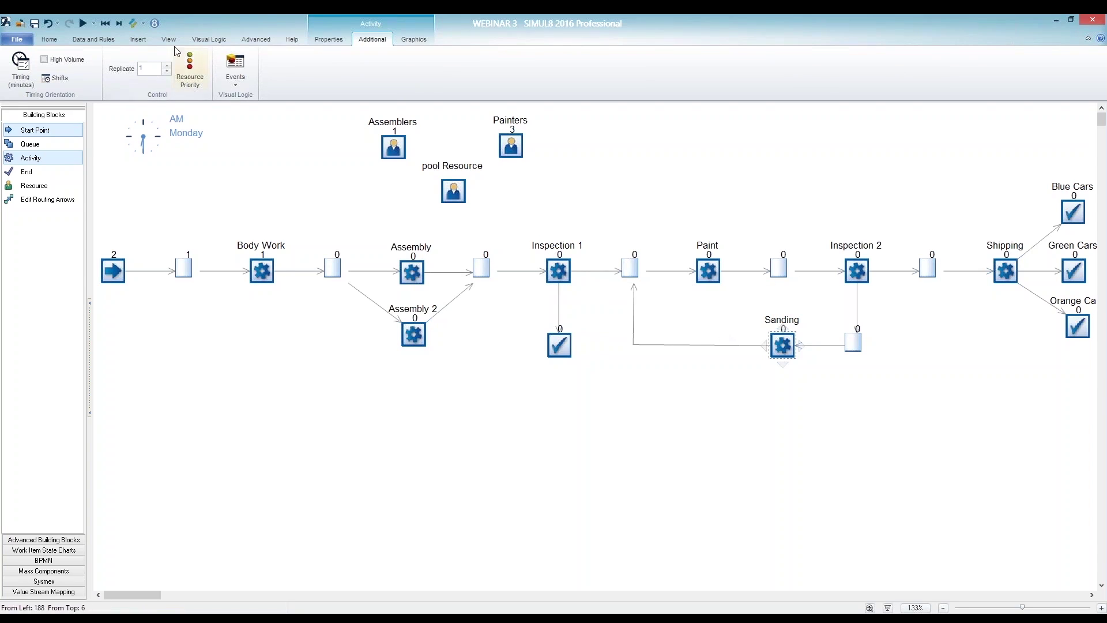
double_click(151, 68)
type("999")
left_click(858, 270)
double_click(141, 69)
type("999")
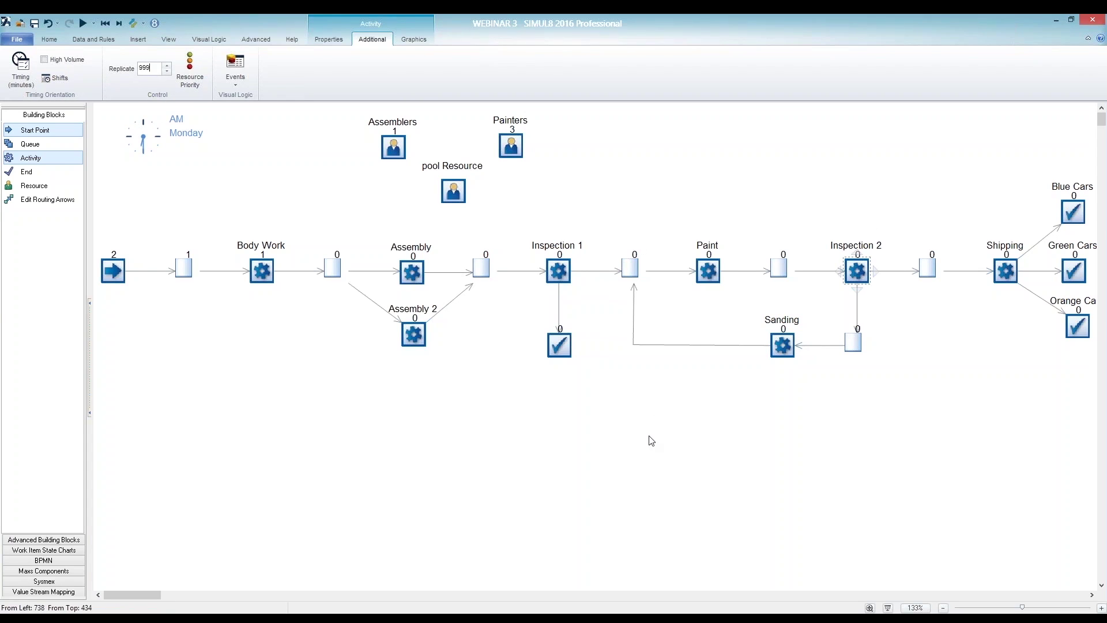
left_click(651, 441)
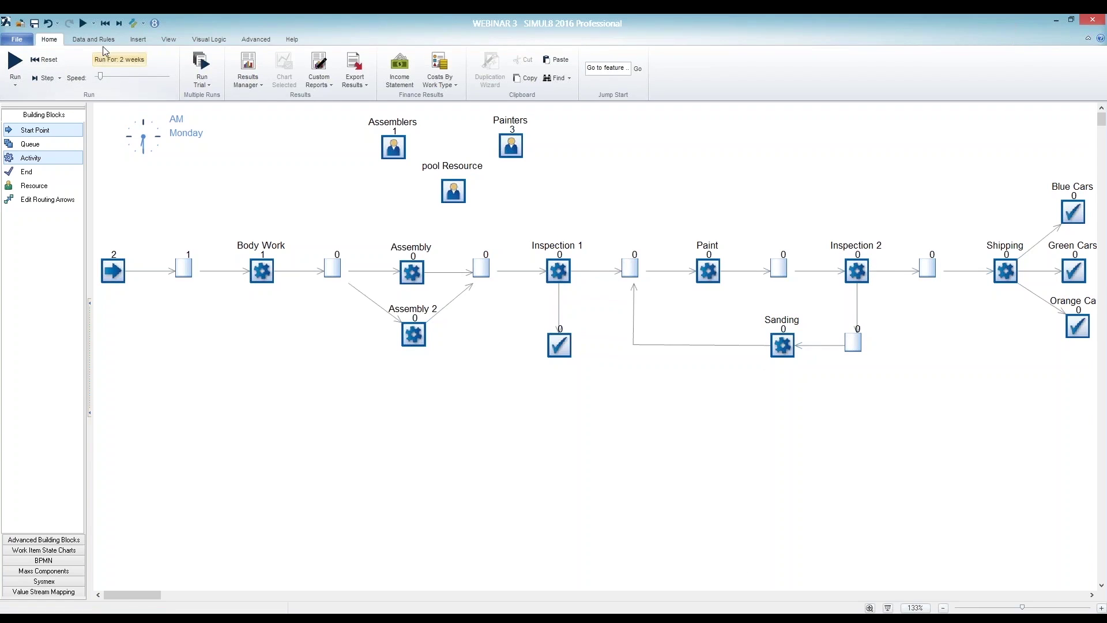
- Reset the simulation, run the full two weeks at maximum speed and review the Assemblers resource's utilization results
left_click(106, 23)
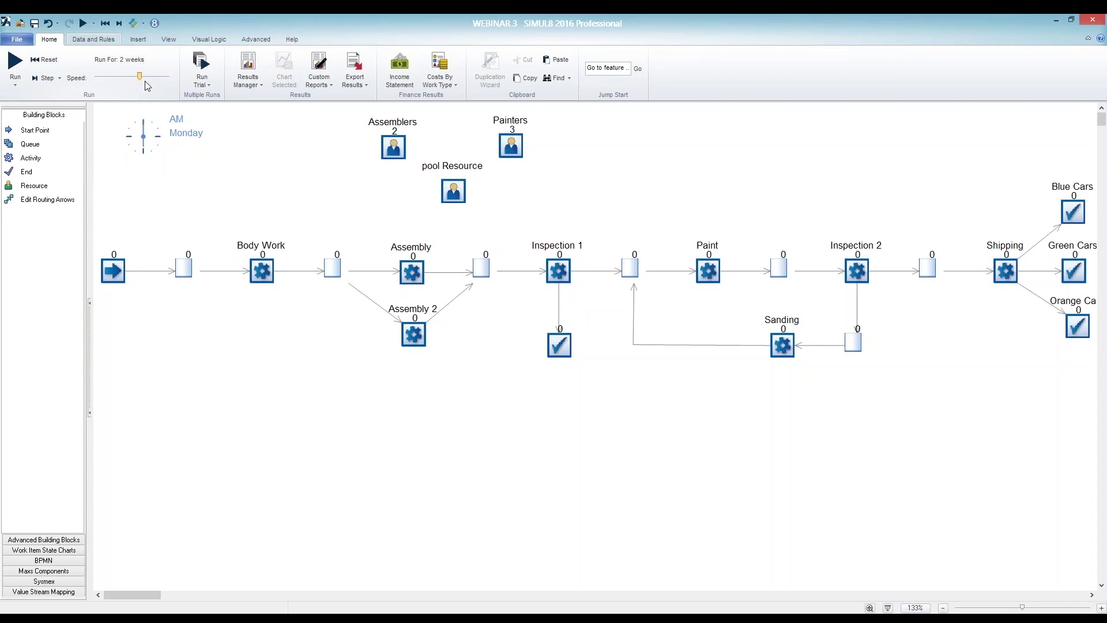
left_click(83, 25)
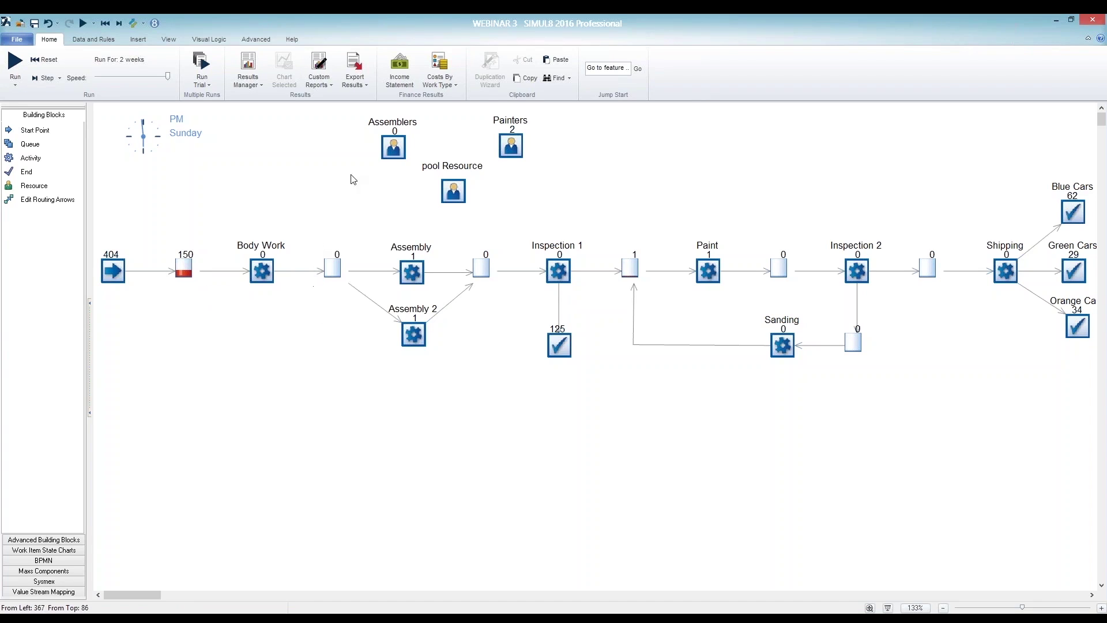
left_click(382, 160)
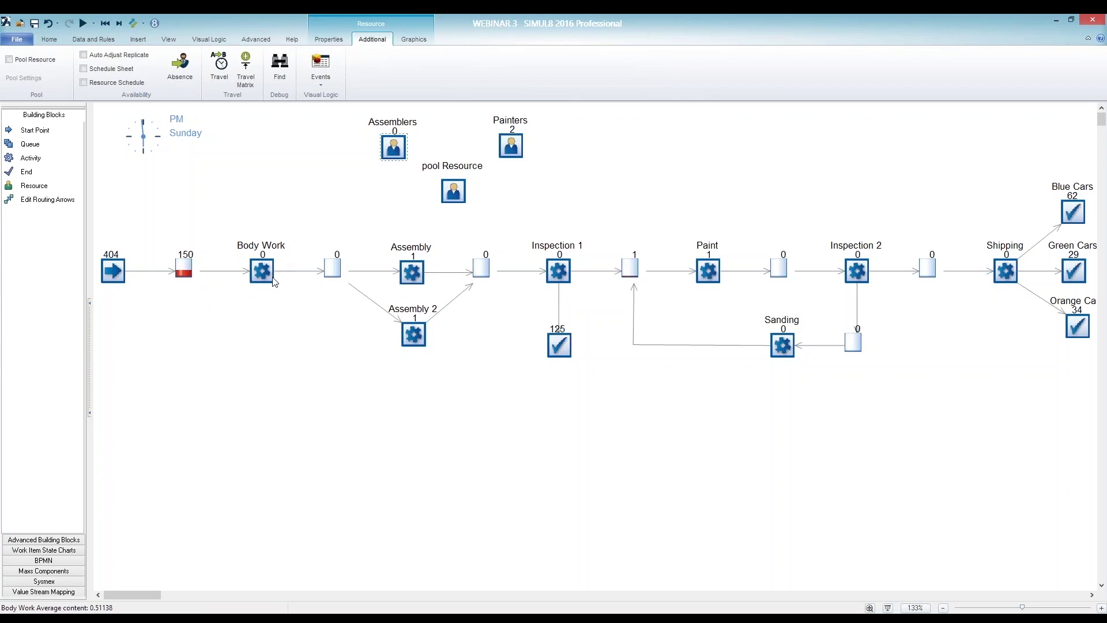
mouse_move(275, 282)
left_click(334, 41)
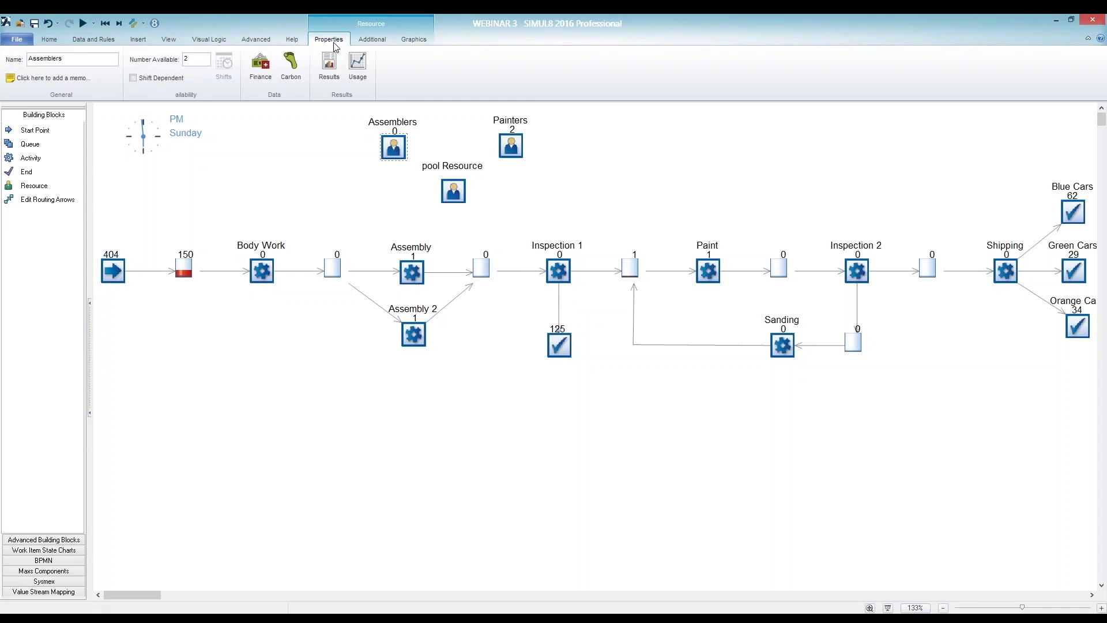
left_click(333, 72)
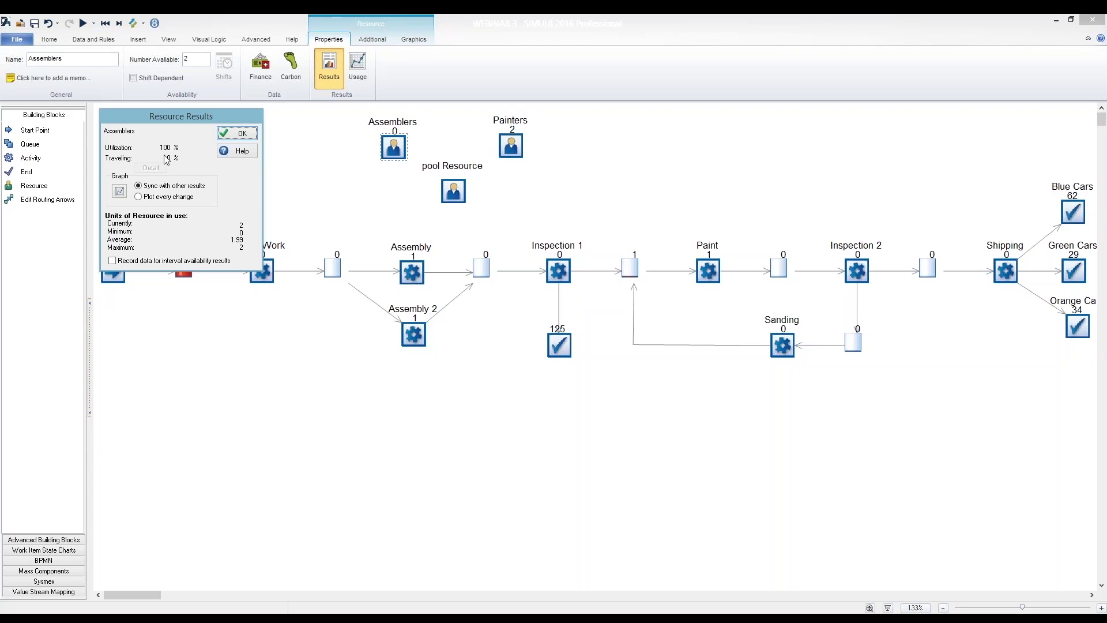
mouse_move(166, 160)
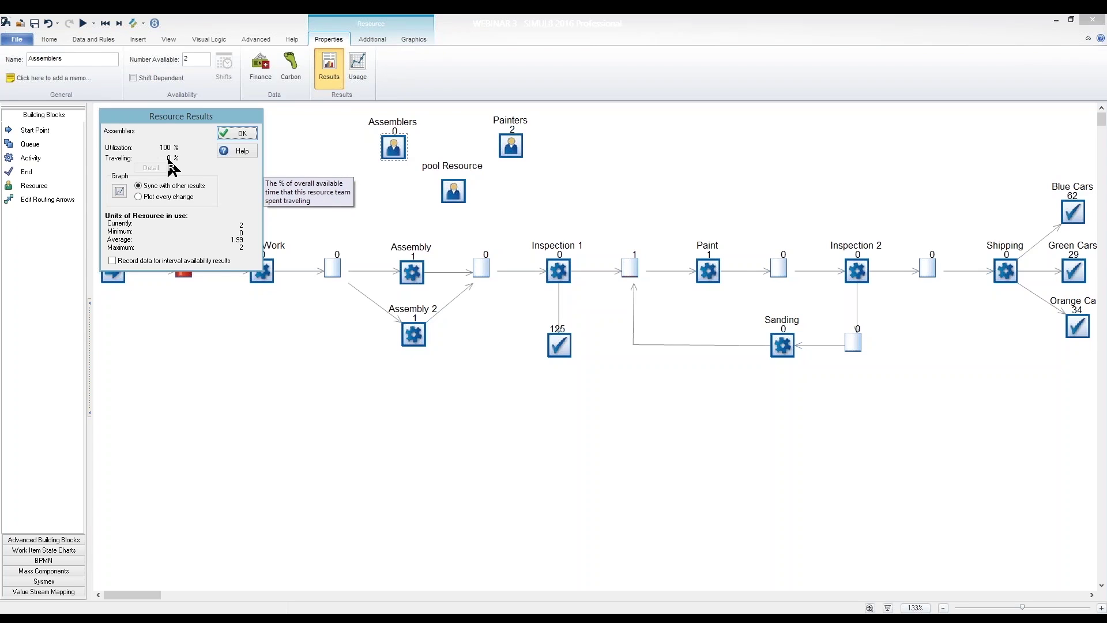
left_click(237, 134)
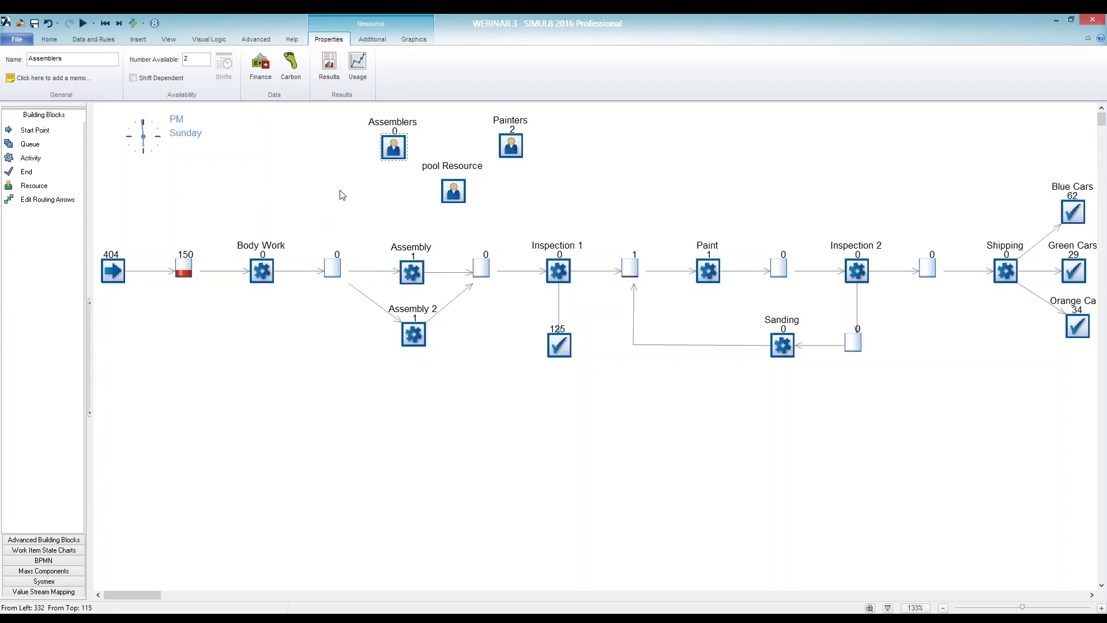
- Reset the simulation, set the number of available Assemblers to 3 and rerun the full two weeks
left_click(106, 26)
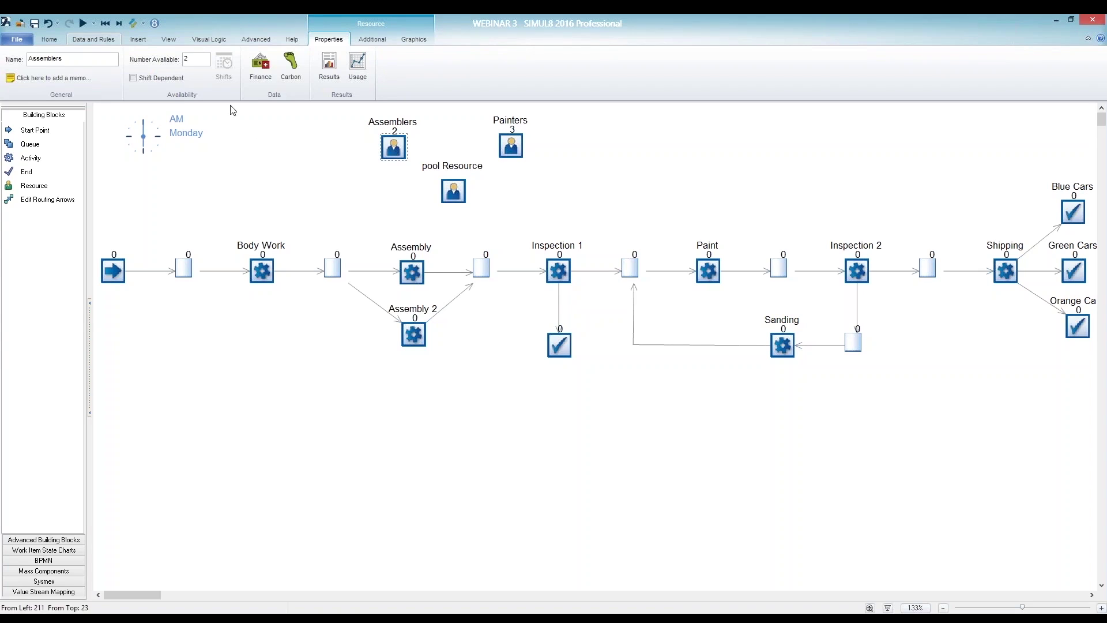
left_click(197, 61)
type("3")
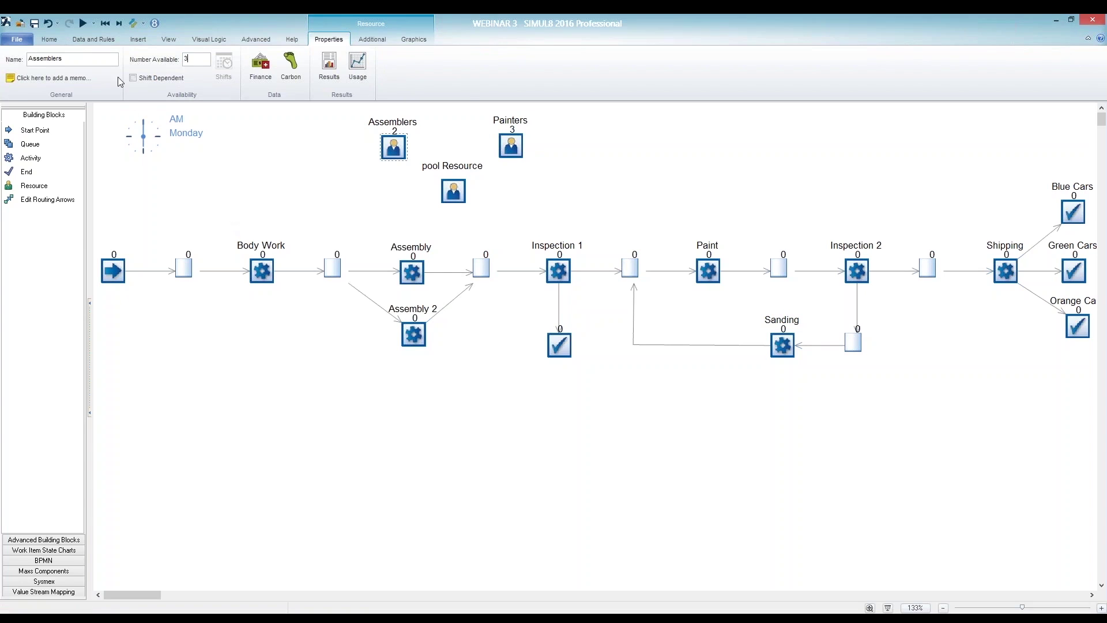
left_click(106, 26)
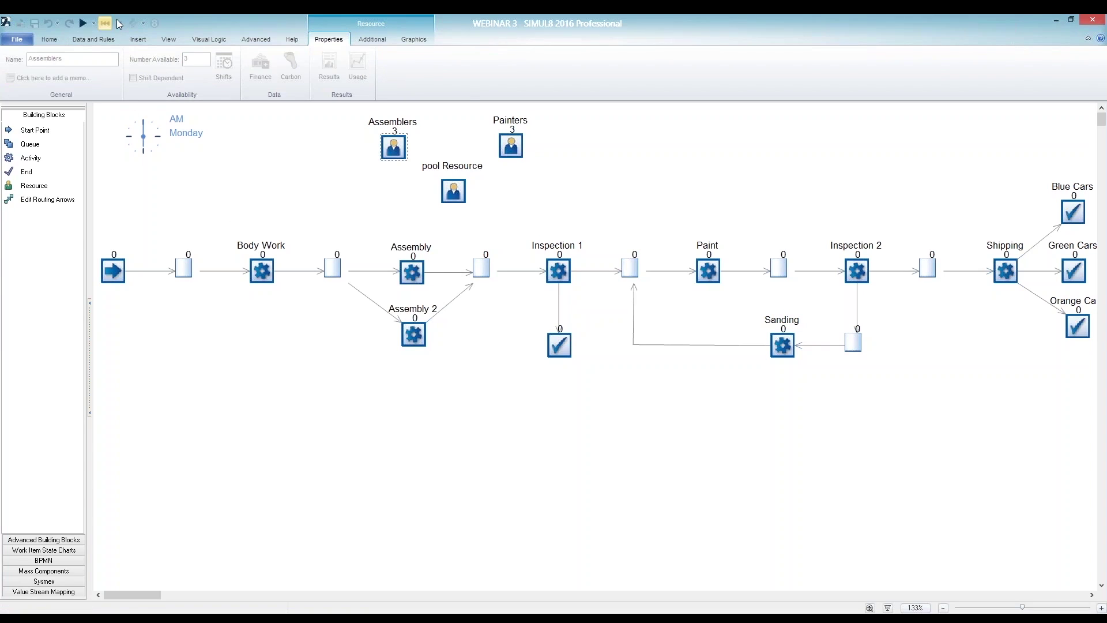
left_click(83, 24)
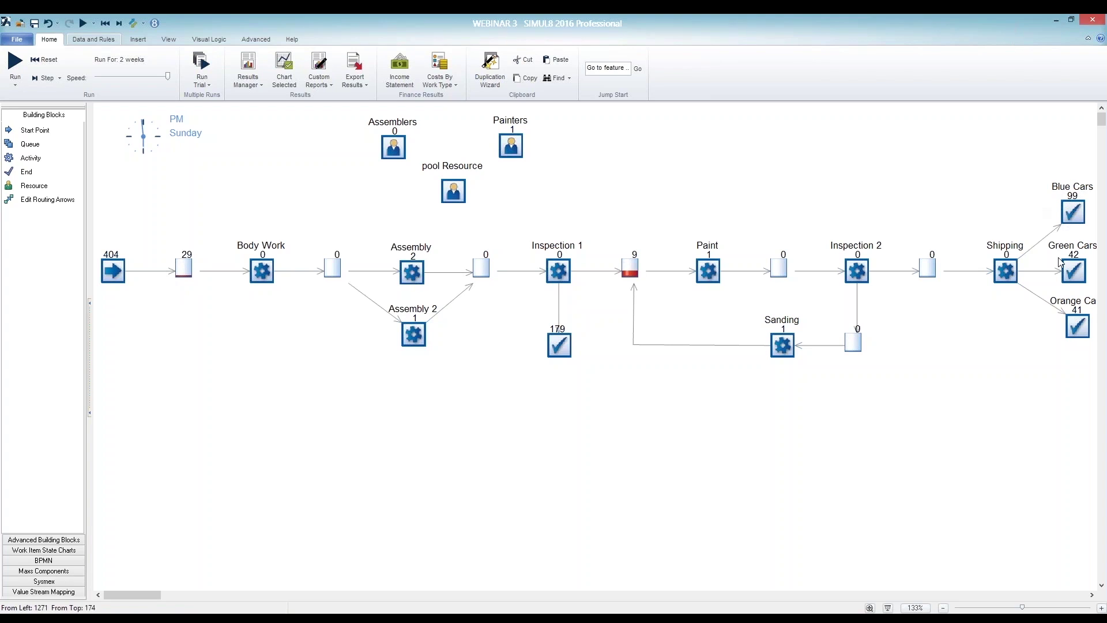
- Reset the simulation, set the number of available Assemblers to 2 and rerun the full two weeks
left_click(394, 148)
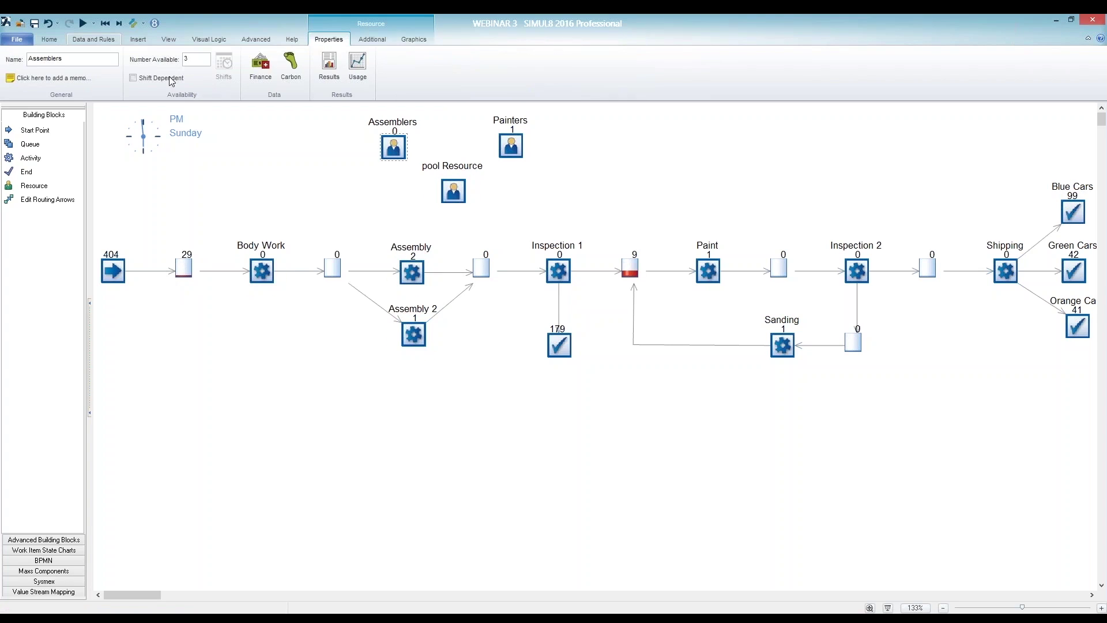
left_click(105, 23)
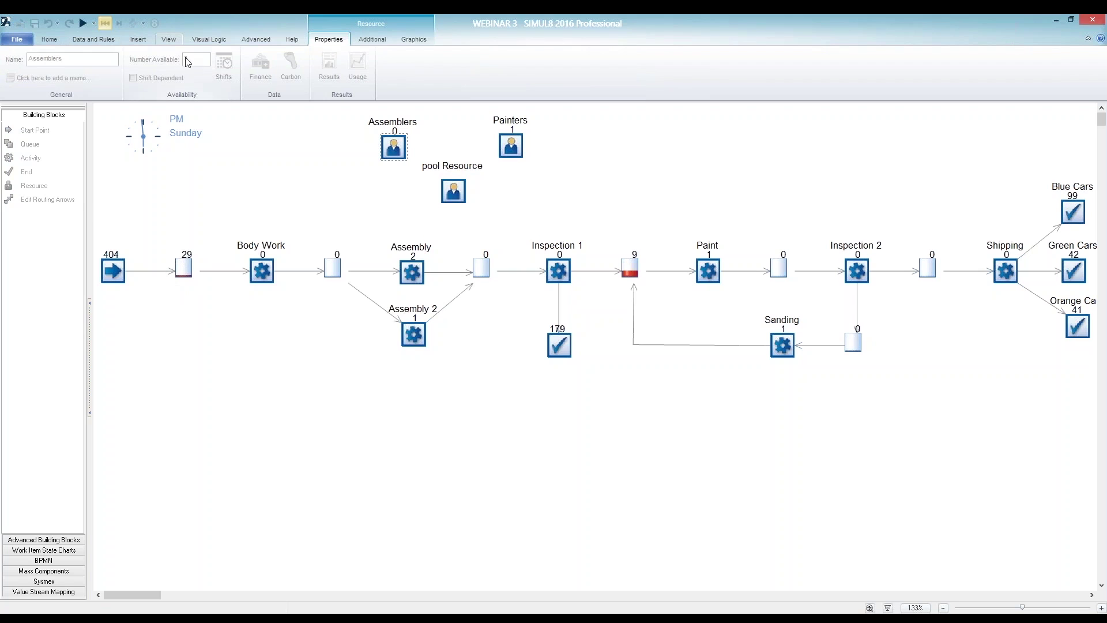
double_click(190, 61)
type("2")
left_click(108, 26)
left_click(84, 26)
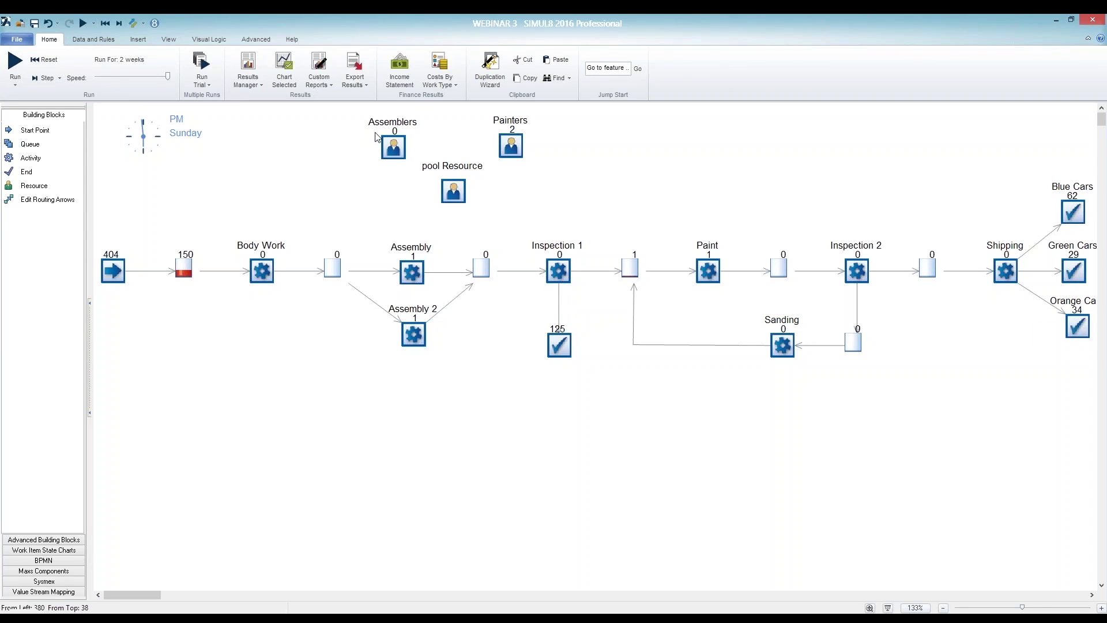
- Reset the simulation, restore the number of available Assemblers to 3 and run the two weeks again
left_click(106, 23)
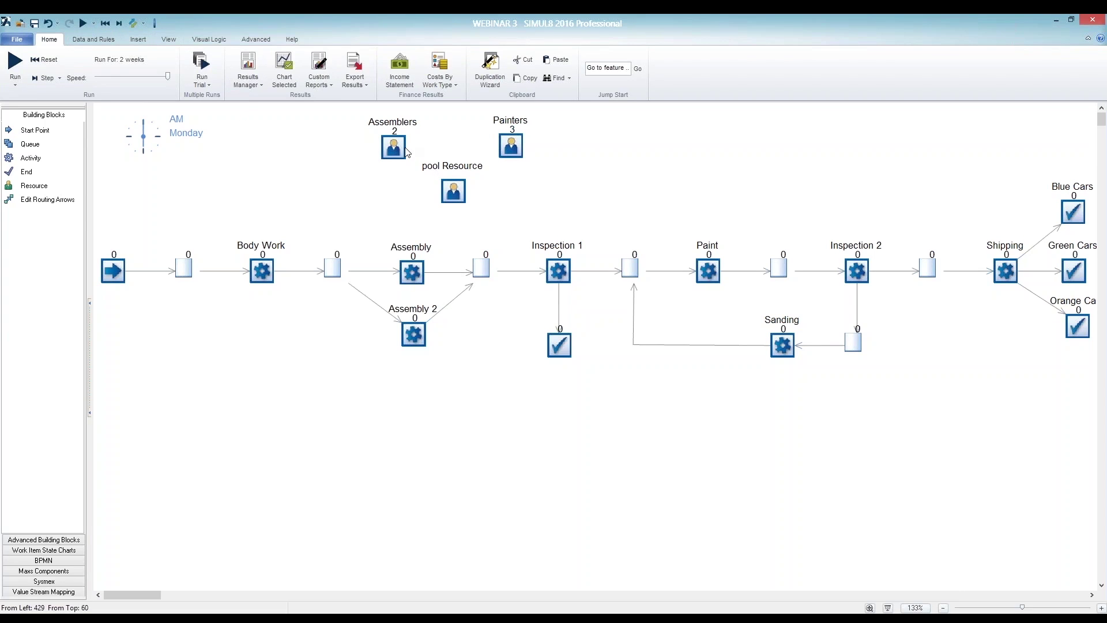
left_click(400, 150)
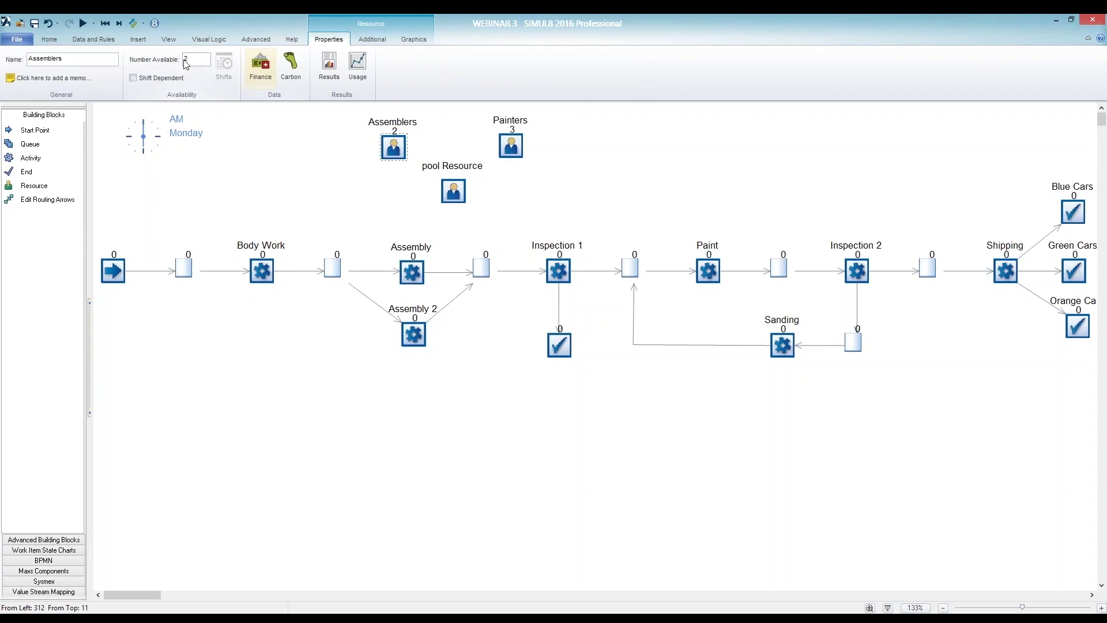
type("3")
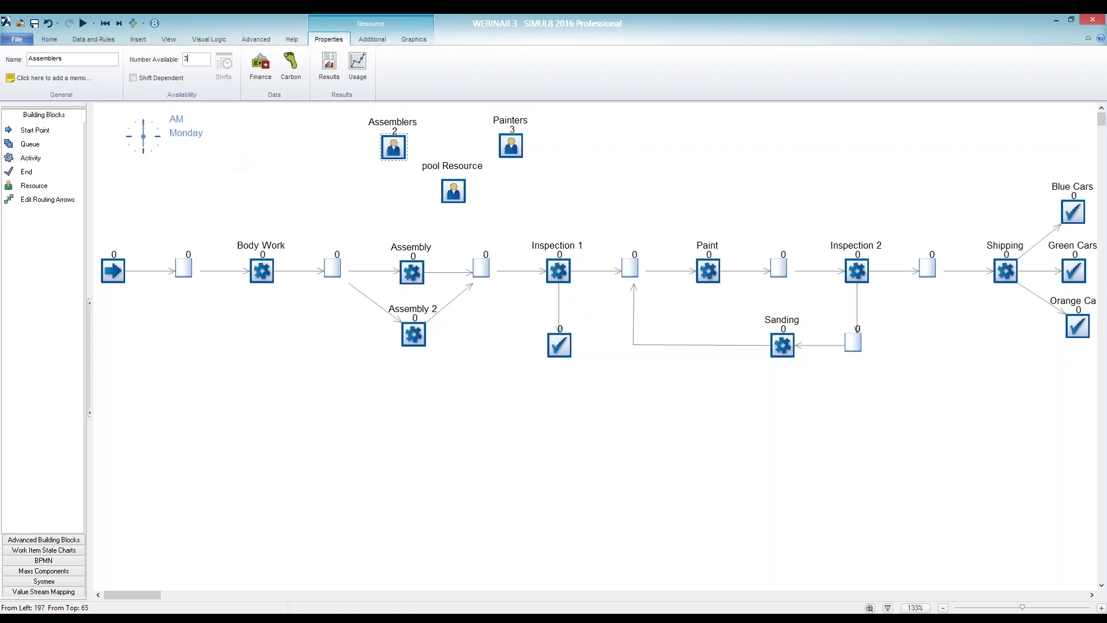
left_click(106, 23)
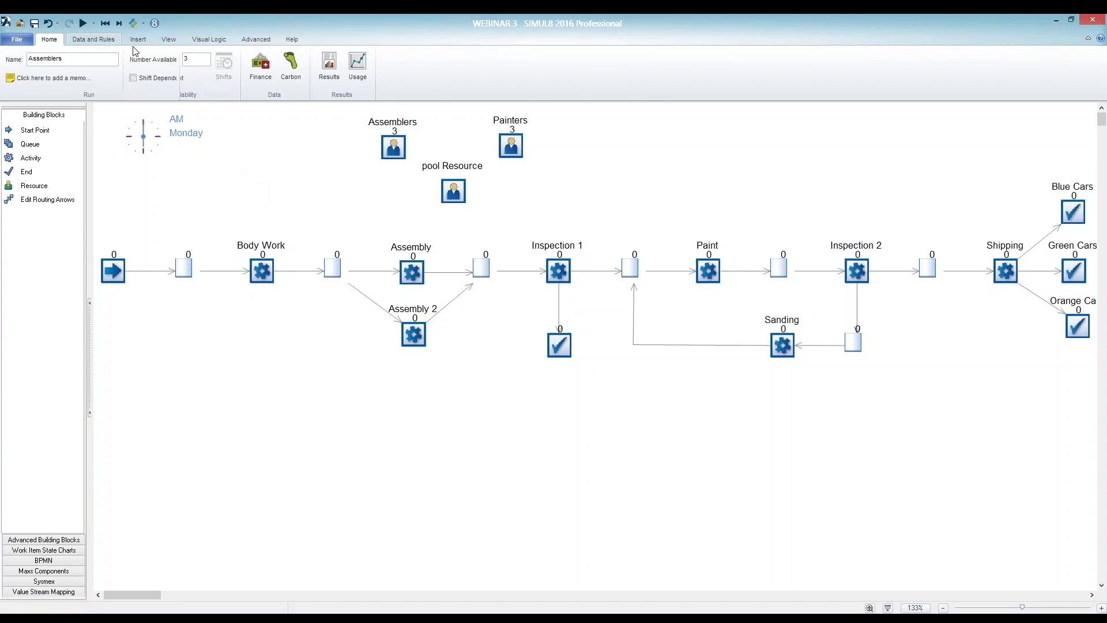
left_click(84, 24)
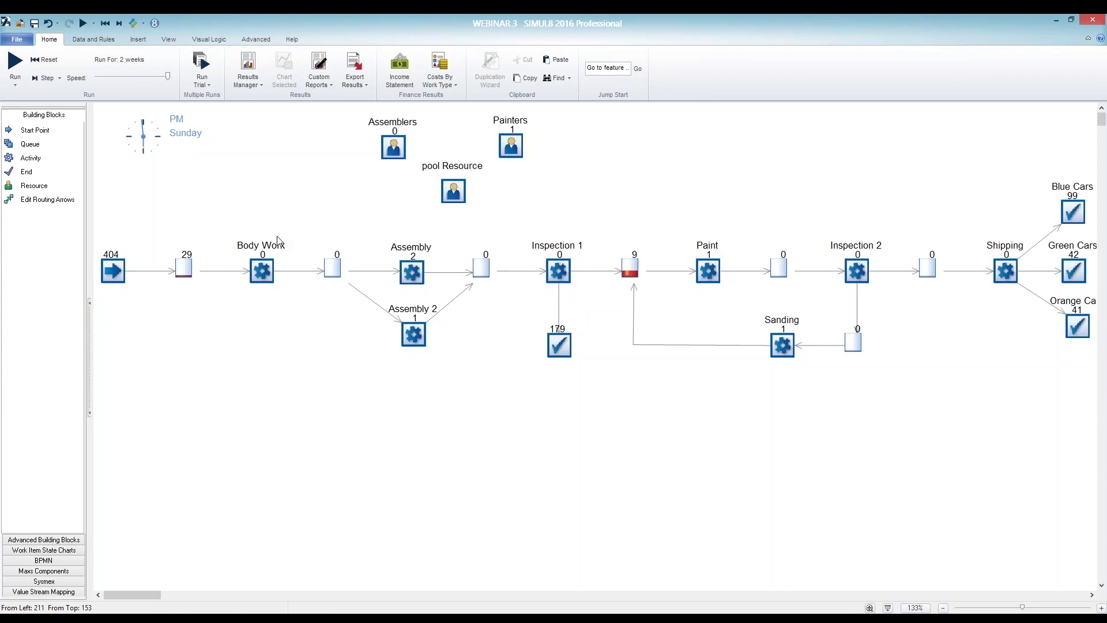
- Switch to the PowerPoint presentation, start the slide show from the current slide and advance to Creating Internal Spreadsheets
mouse_move(413, 334)
left_click(335, 619)
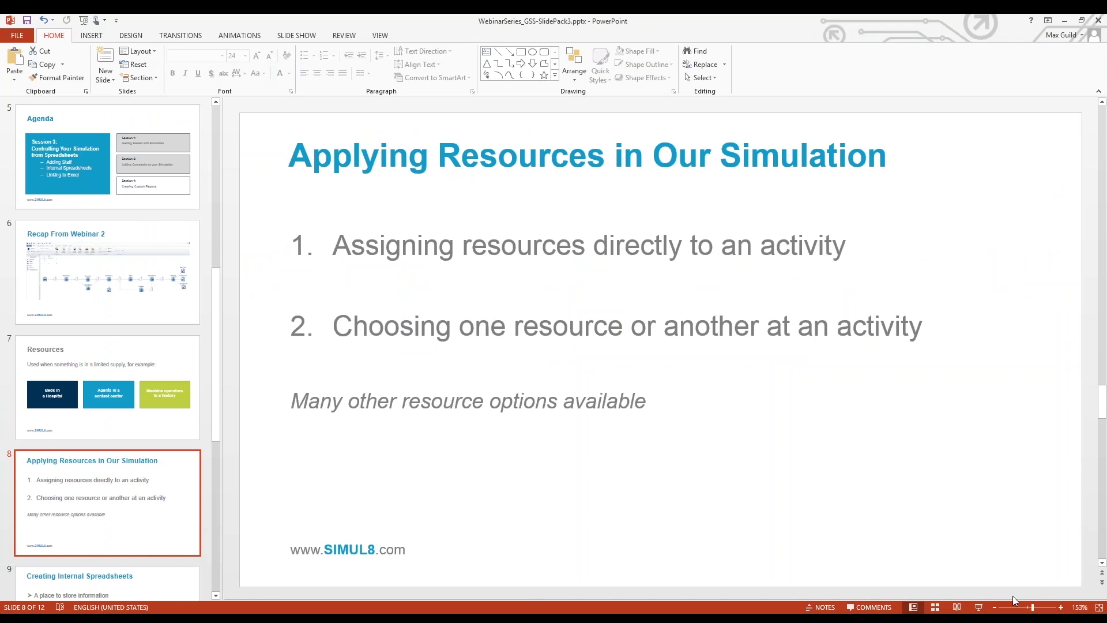
left_click(979, 608)
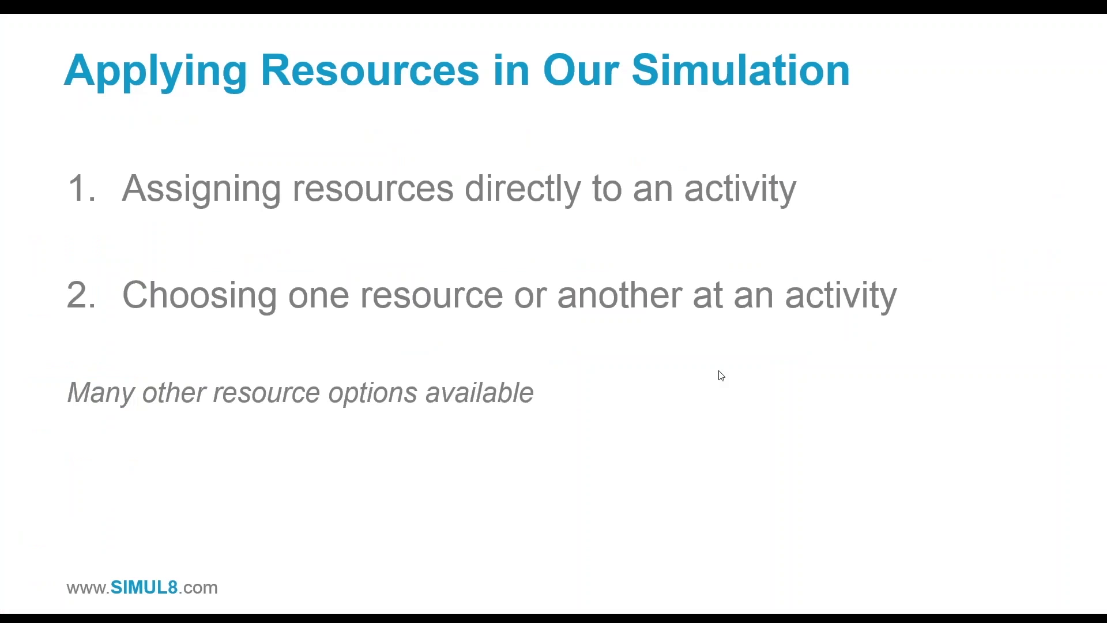
left_click(722, 376)
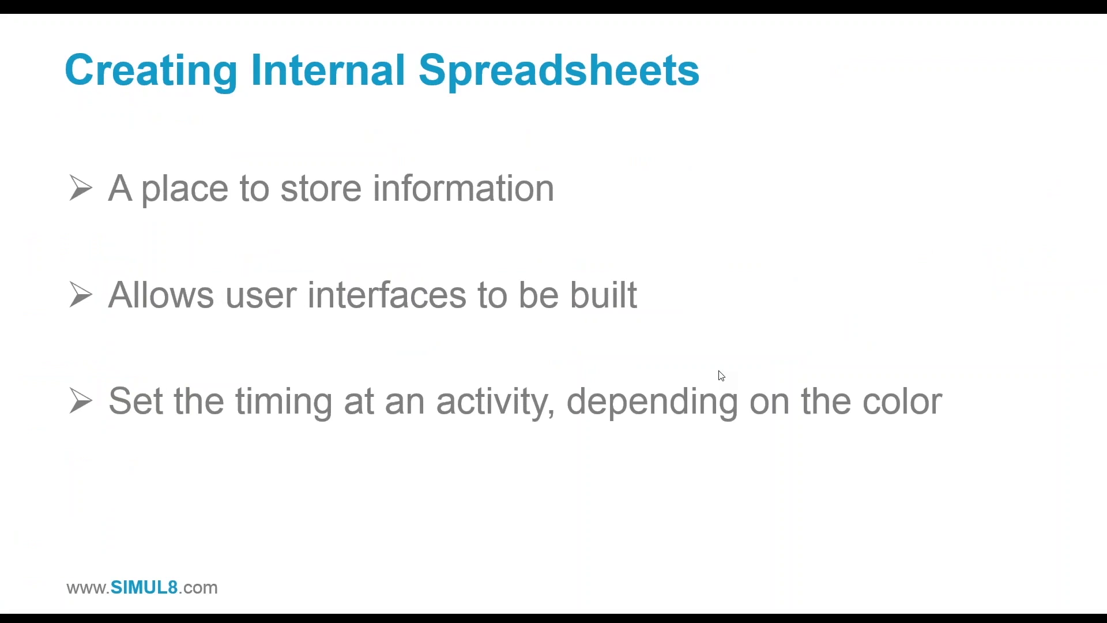
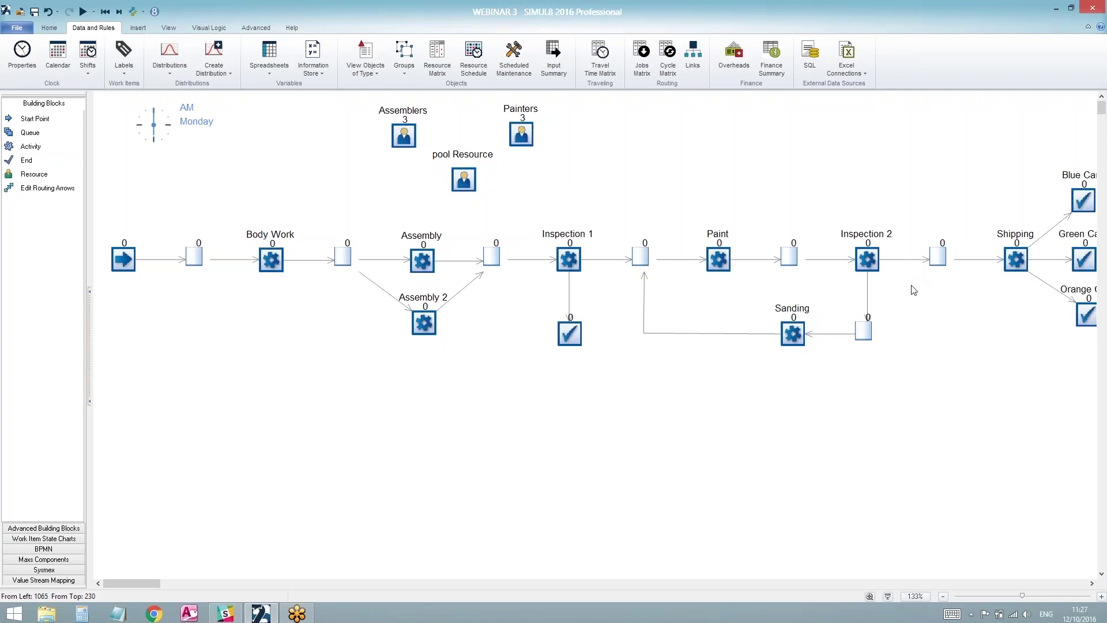
- Examine the Shipping activity's timing settings and the Blue, Green and Orange Cars end points it feeds
left_click(1016, 258)
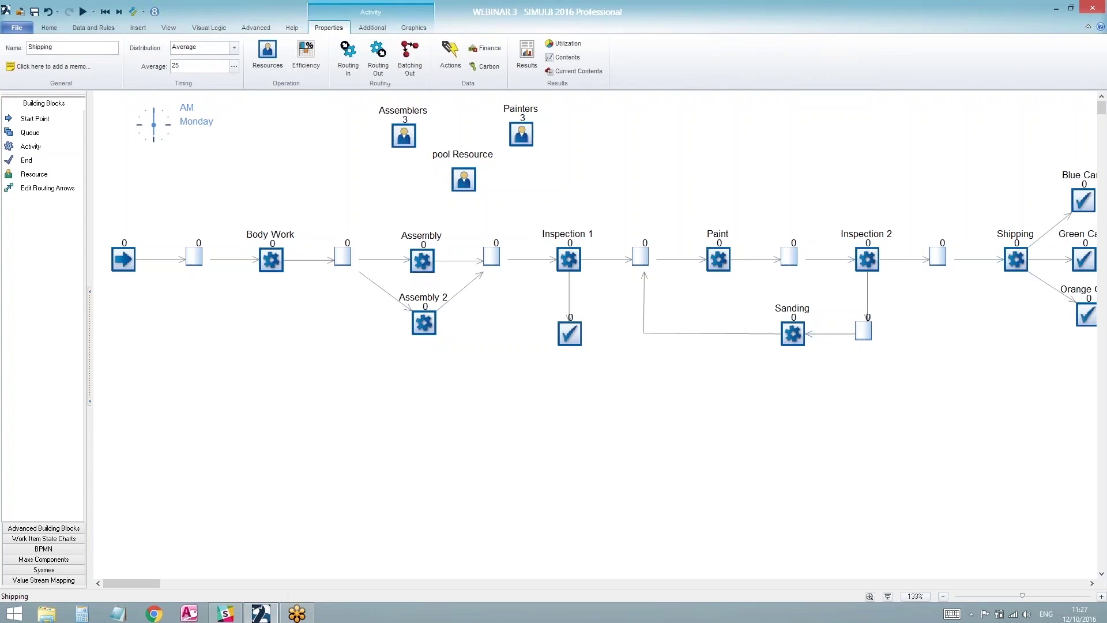
left_click(1092, 584)
left_click(1093, 584)
left_click(1092, 584)
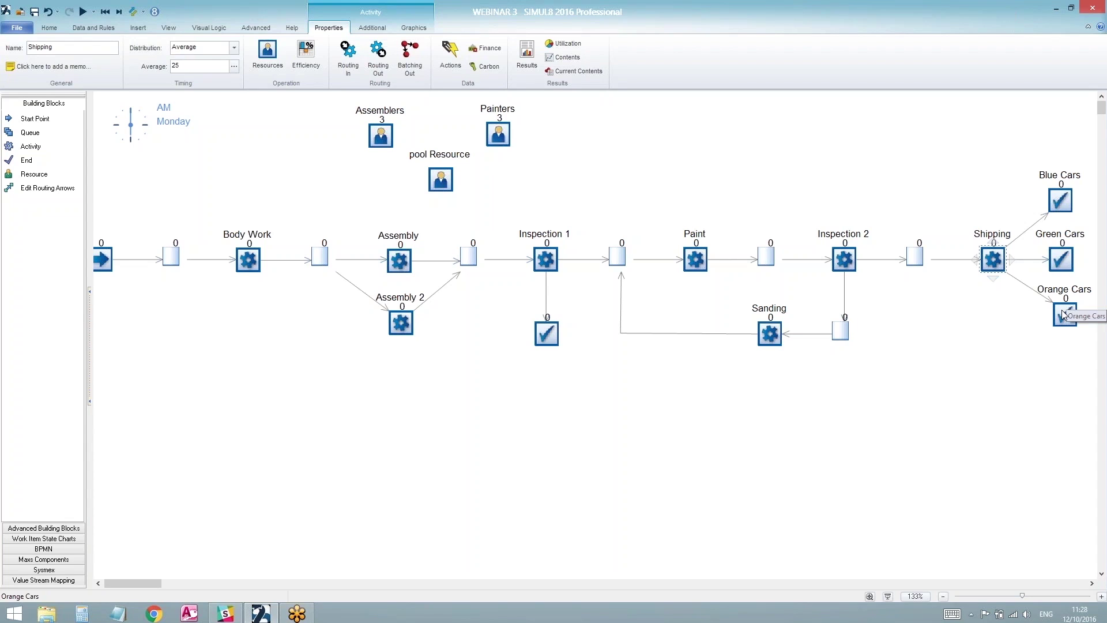
left_click(974, 353)
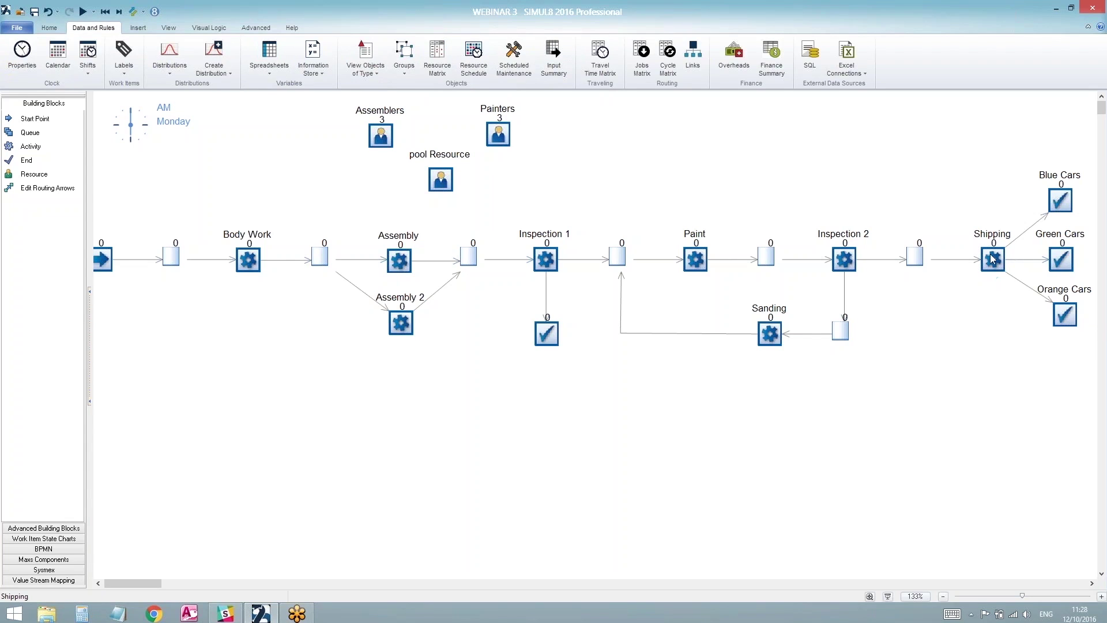
left_click(993, 259)
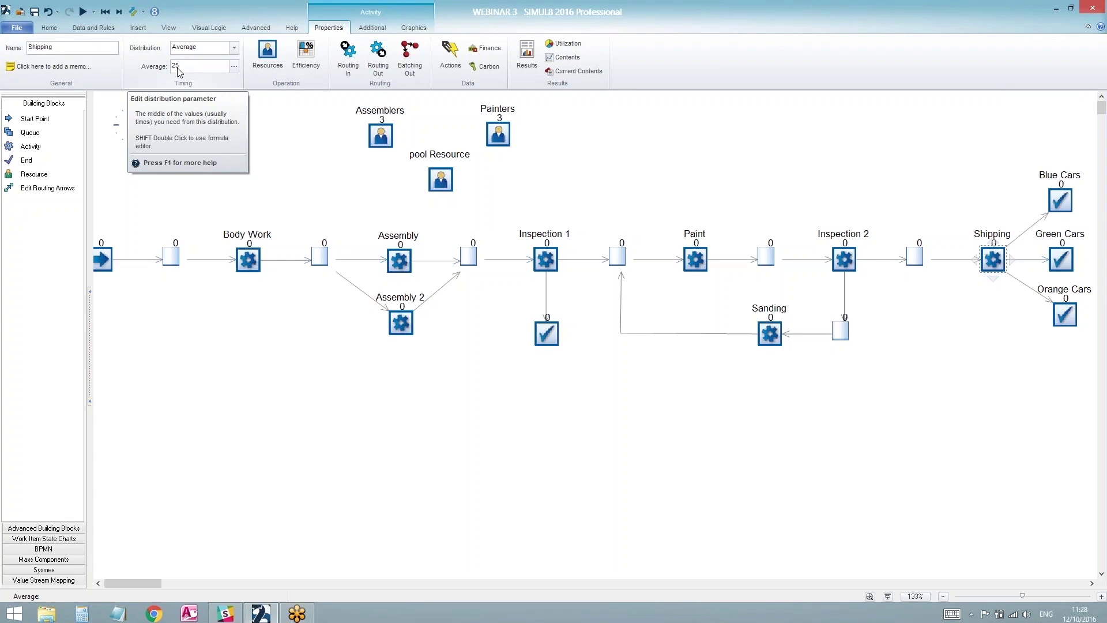
- Create a global spreadsheet variable named ssTimings in the Information Store
left_click(106, 30)
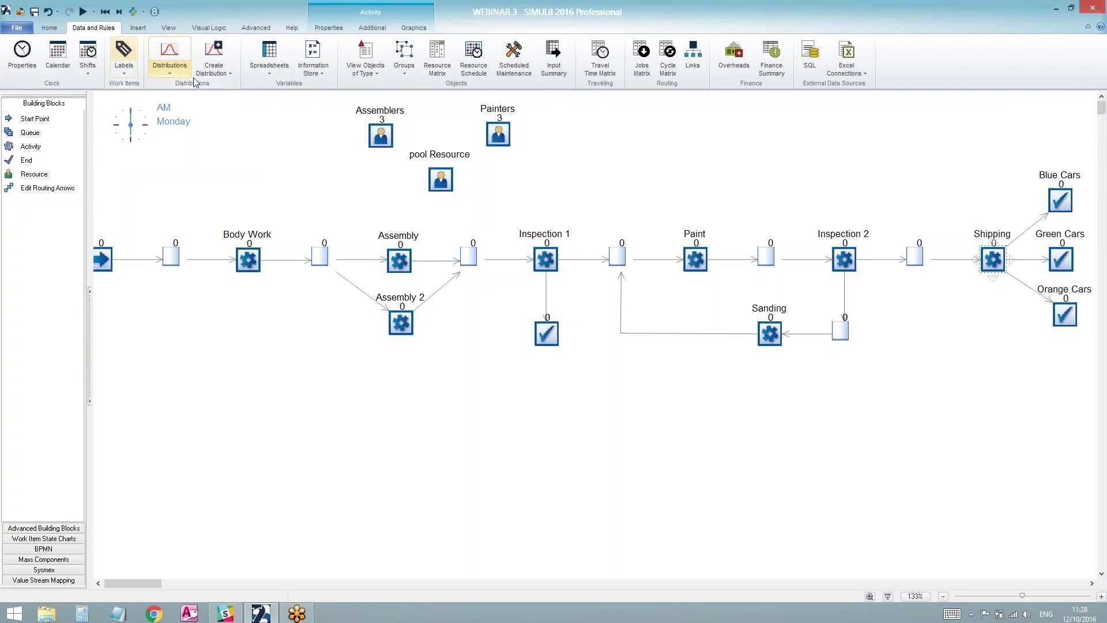
left_click(308, 70)
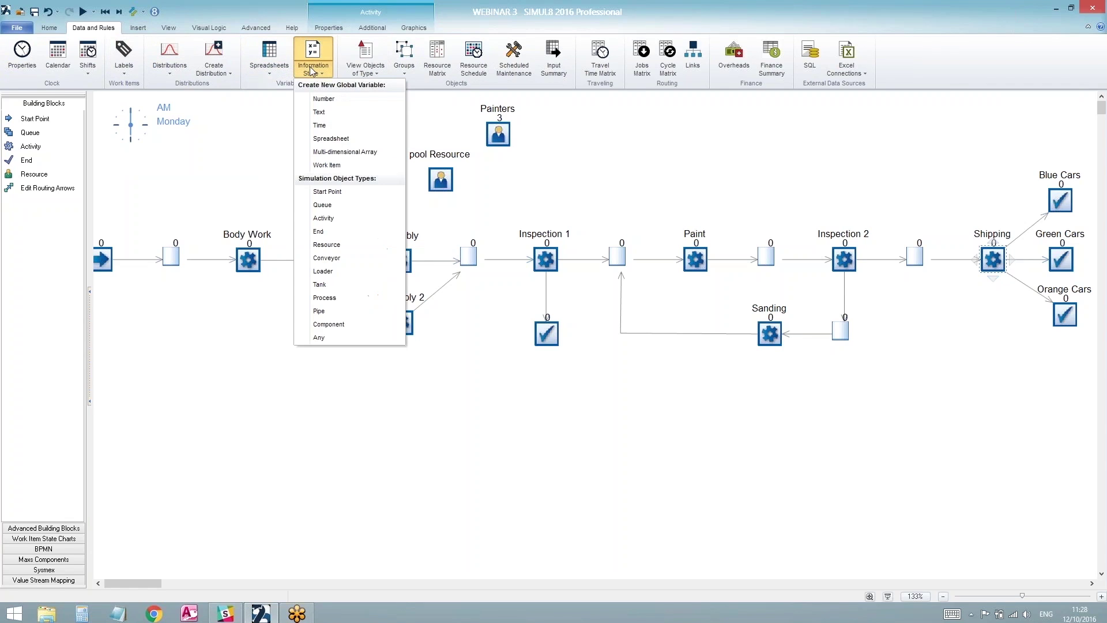
left_click(333, 139)
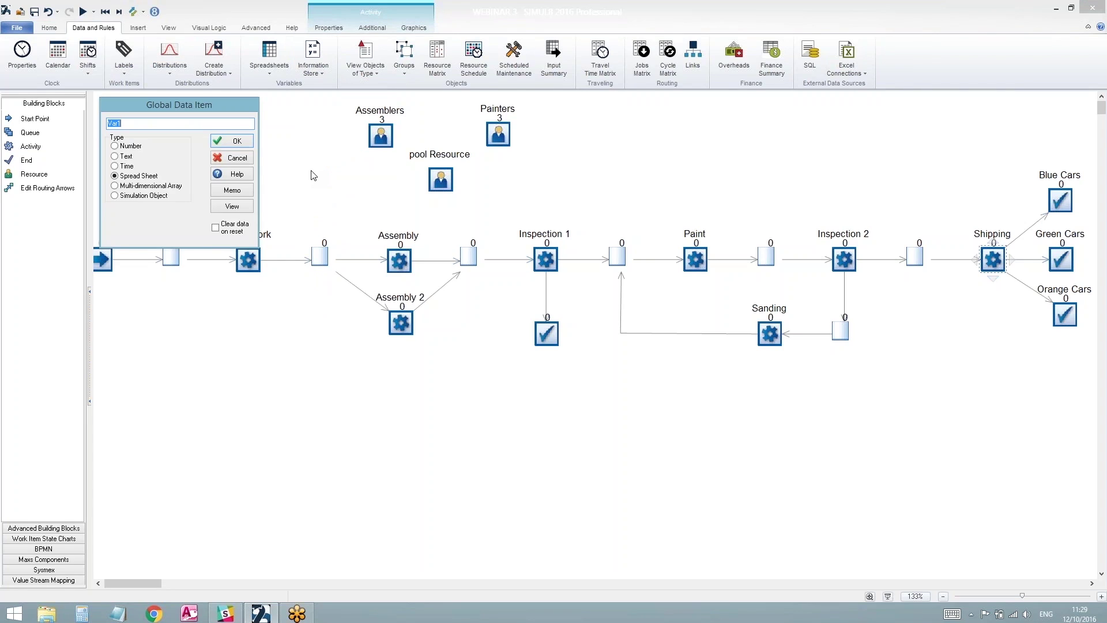
type("s")
type("sTimings")
left_click(244, 147)
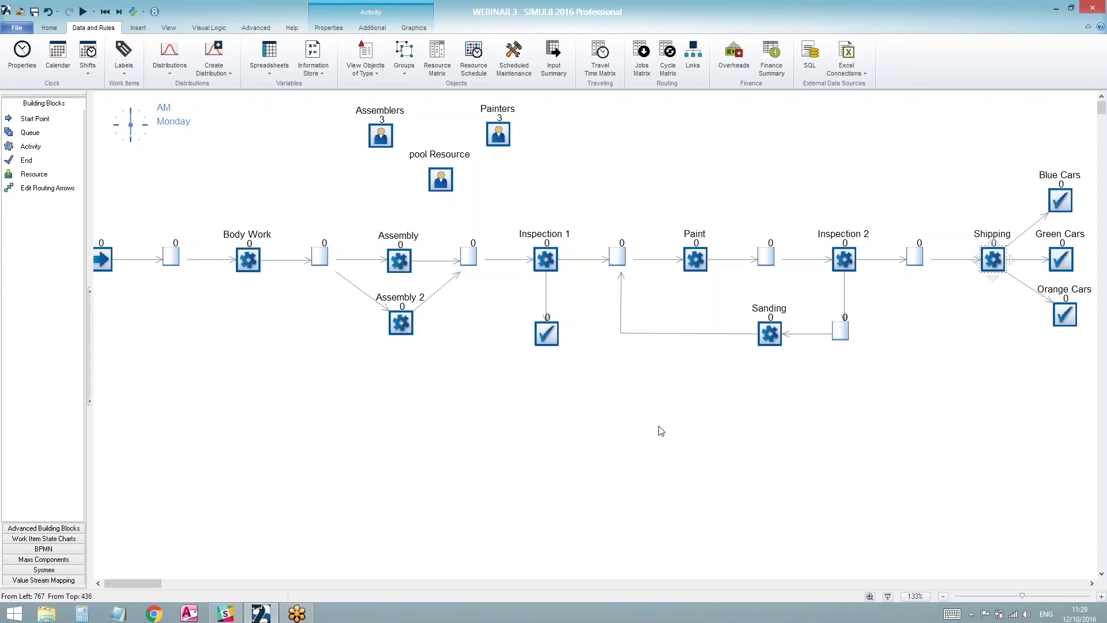
- Open the ssTimings spreadsheet, enter Blue Cars, Green Cars and Orange Cars in A1 to A3, and fit column A to its text
left_click(268, 69)
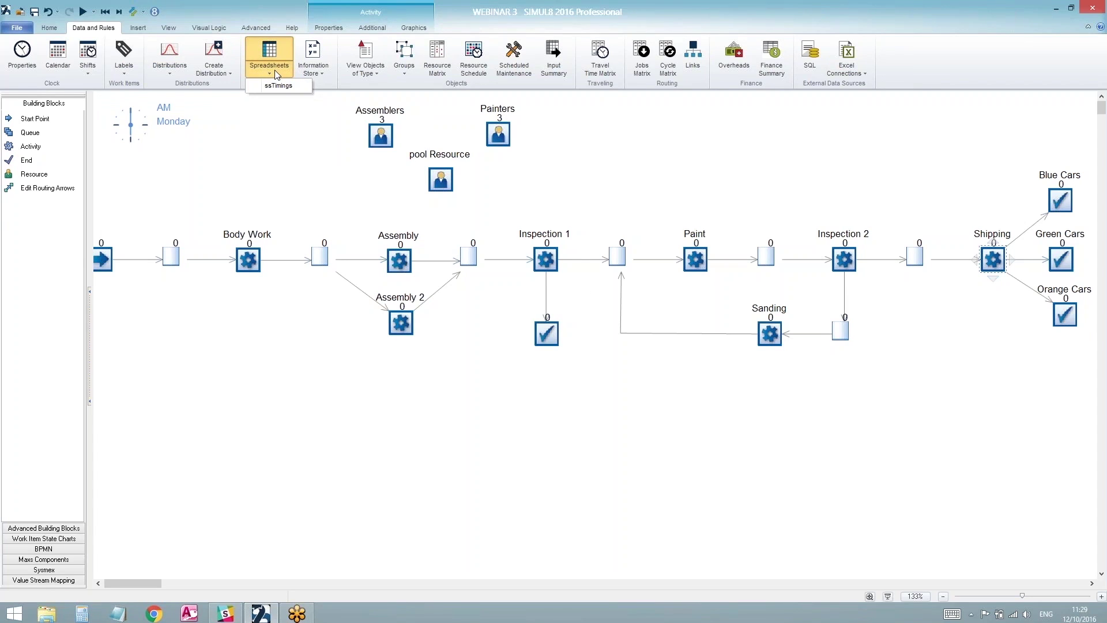
left_click(278, 86)
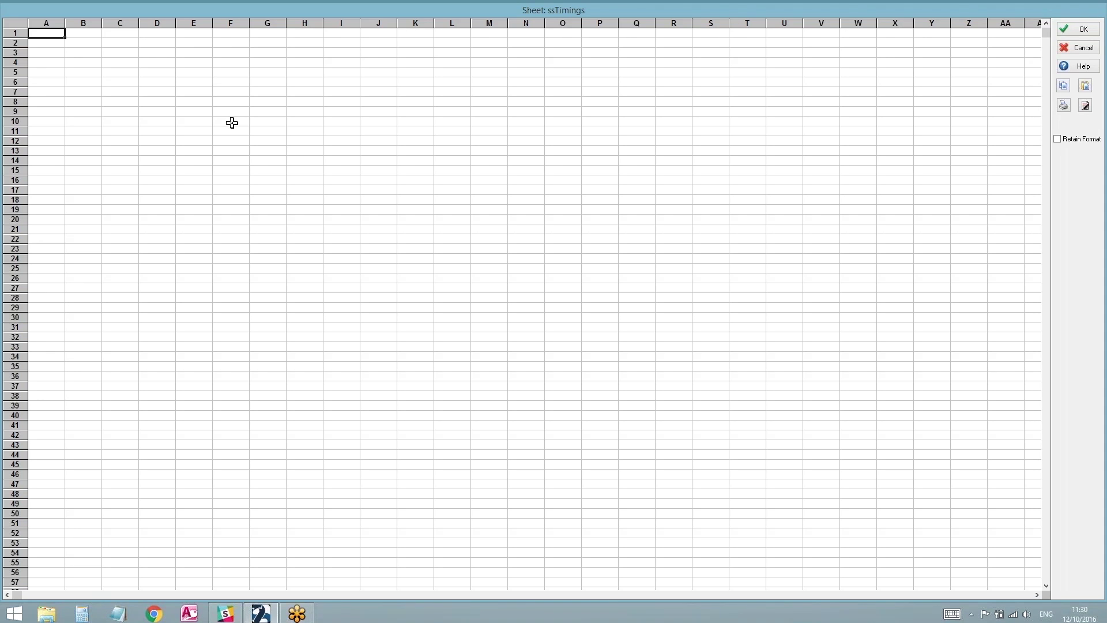
type("Blue Cars")
key("Return")
type("Green Cars")
key("Return")
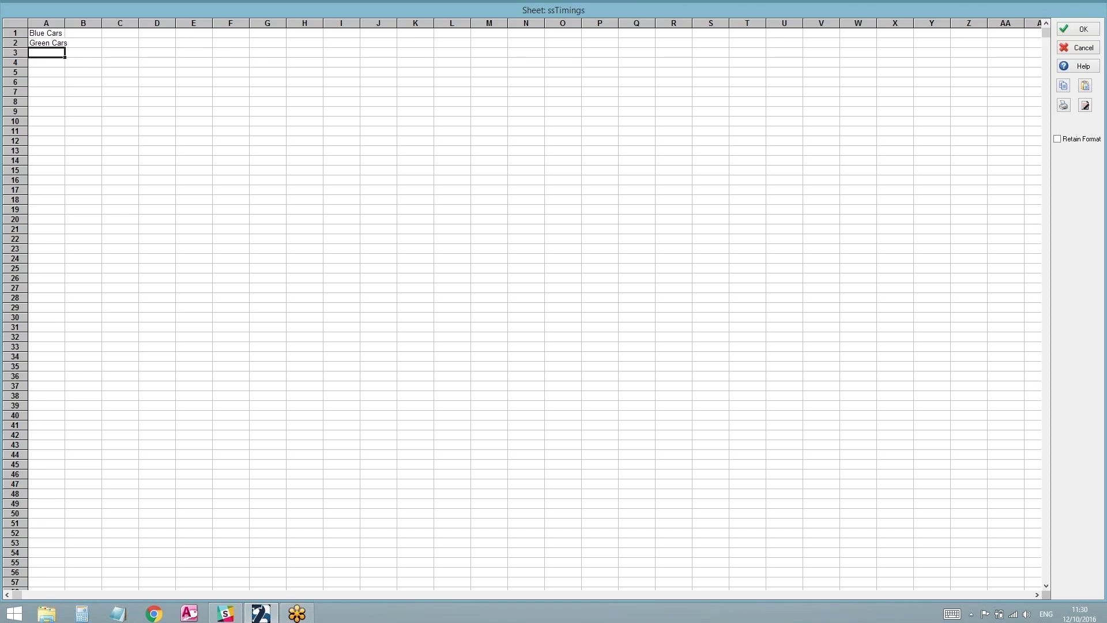
type("Orange Cars")
key("Return")
double_click(65, 23)
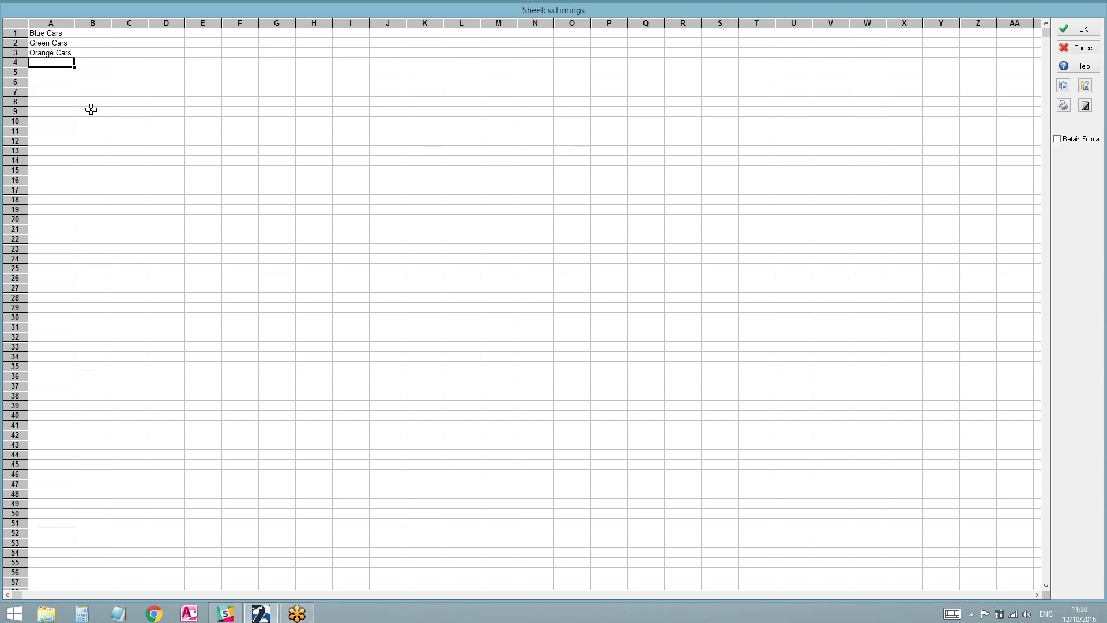
- Enter the timings 10, 20 and 30 in cells B1 to B3 and close the ssTimings spreadsheet, keeping its contents
left_click(95, 34)
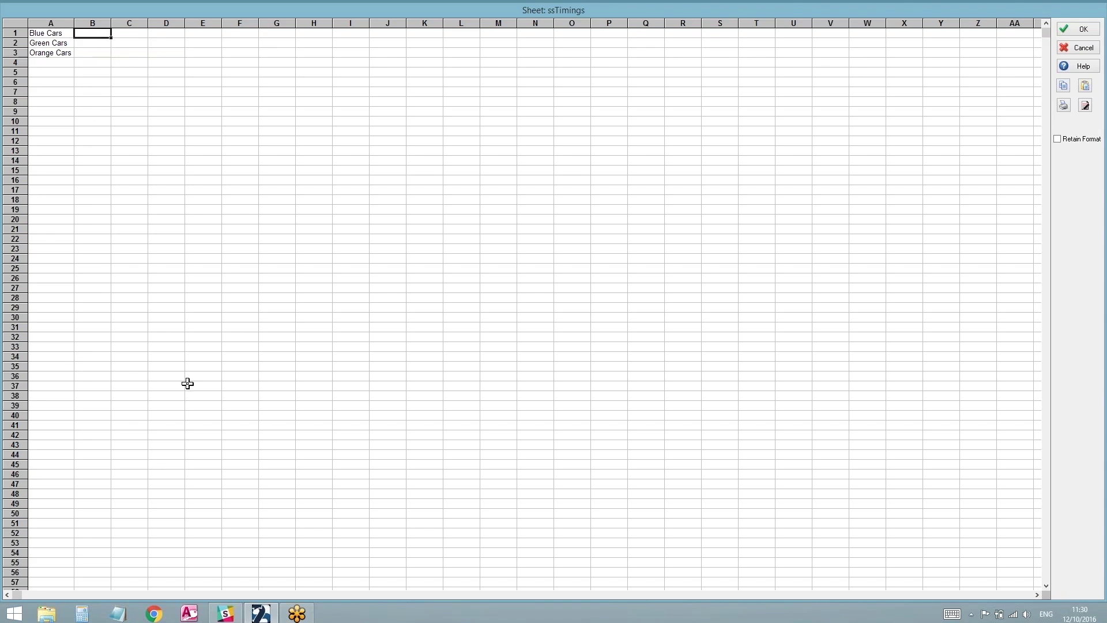
type("10")
key("Return")
type("20")
key("Return")
type("30")
key("Return")
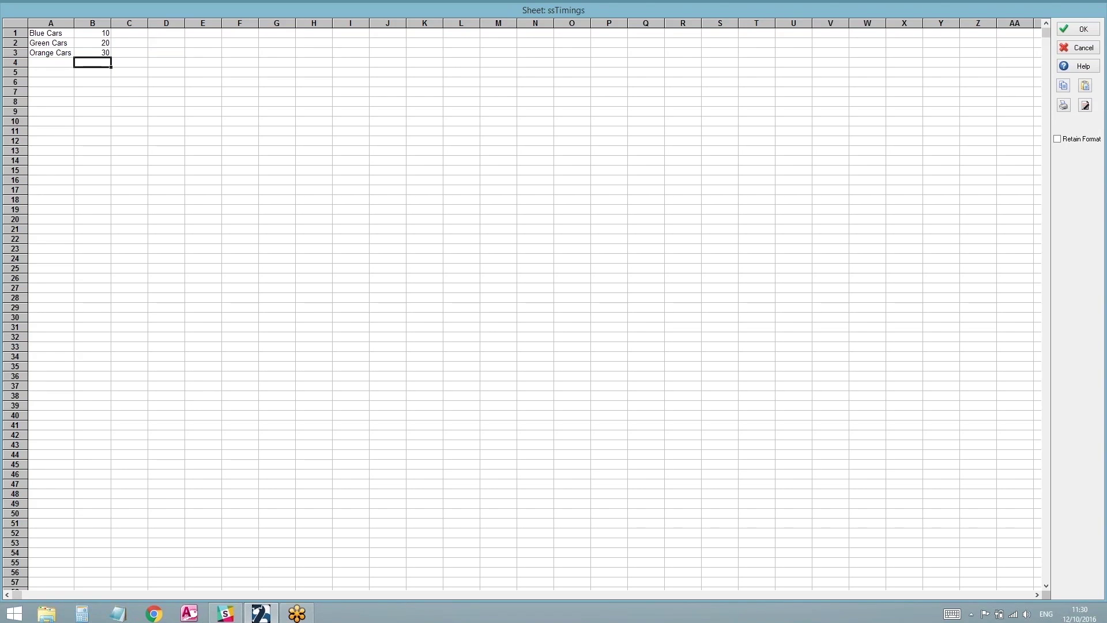
mouse_move(58, 33)
left_mouse_down()
mouse_move(57, 73)
mouse_move(60, 52)
left_mouse_up()
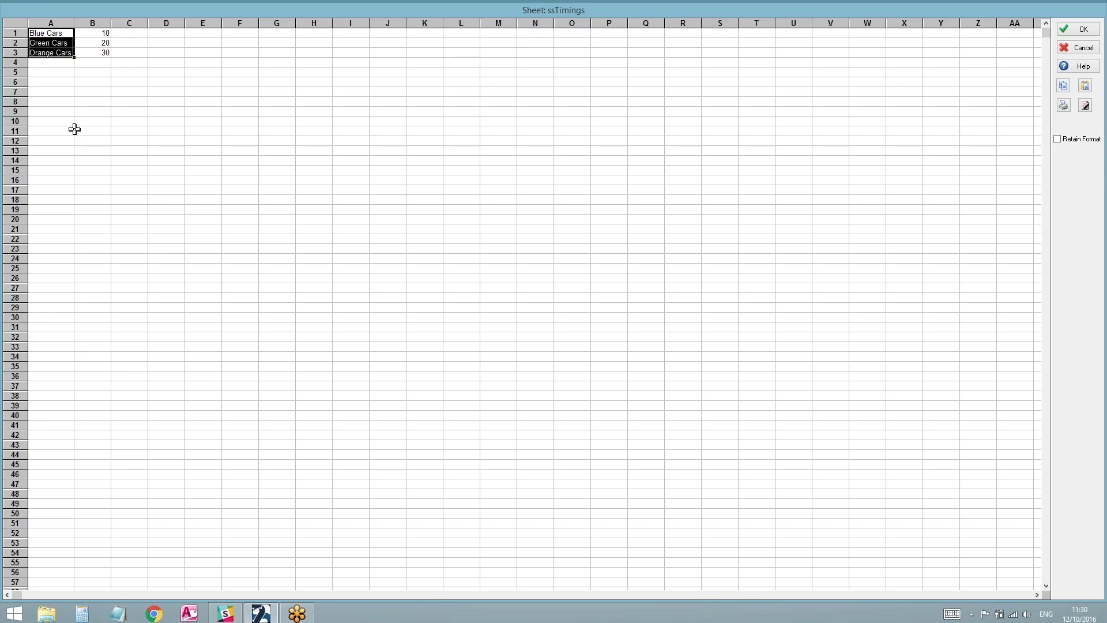
left_click(106, 83)
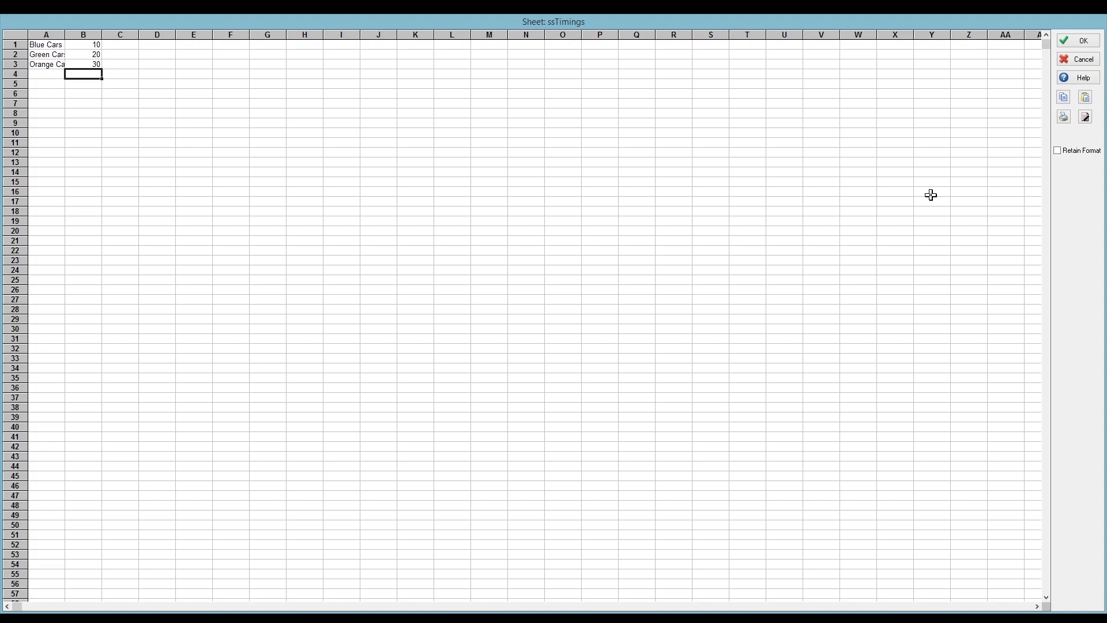
left_click(1084, 41)
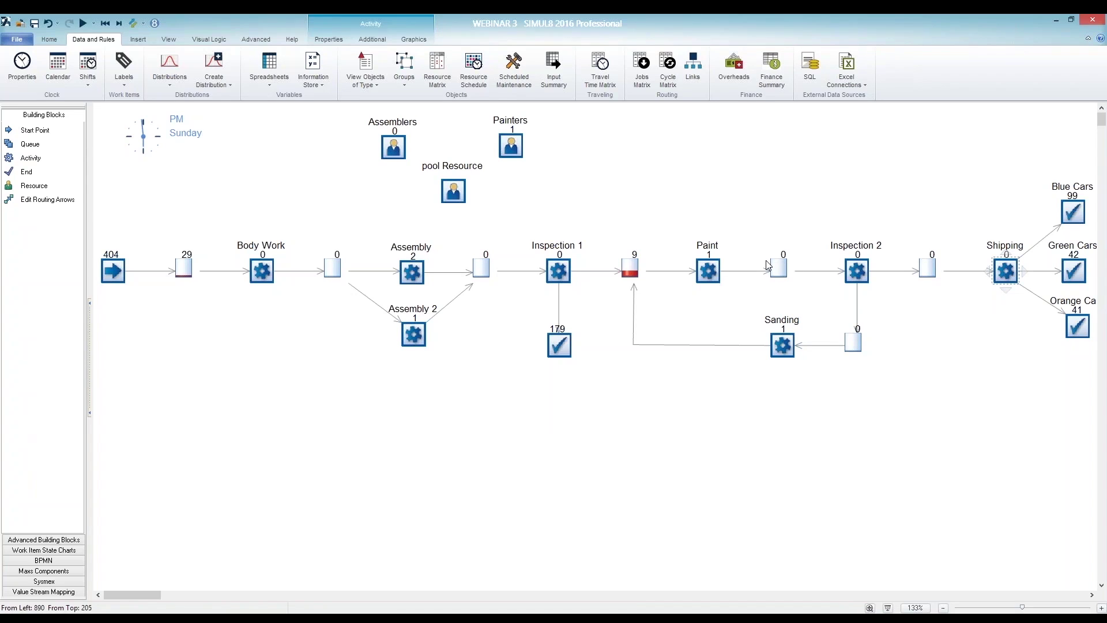
left_click(930, 187)
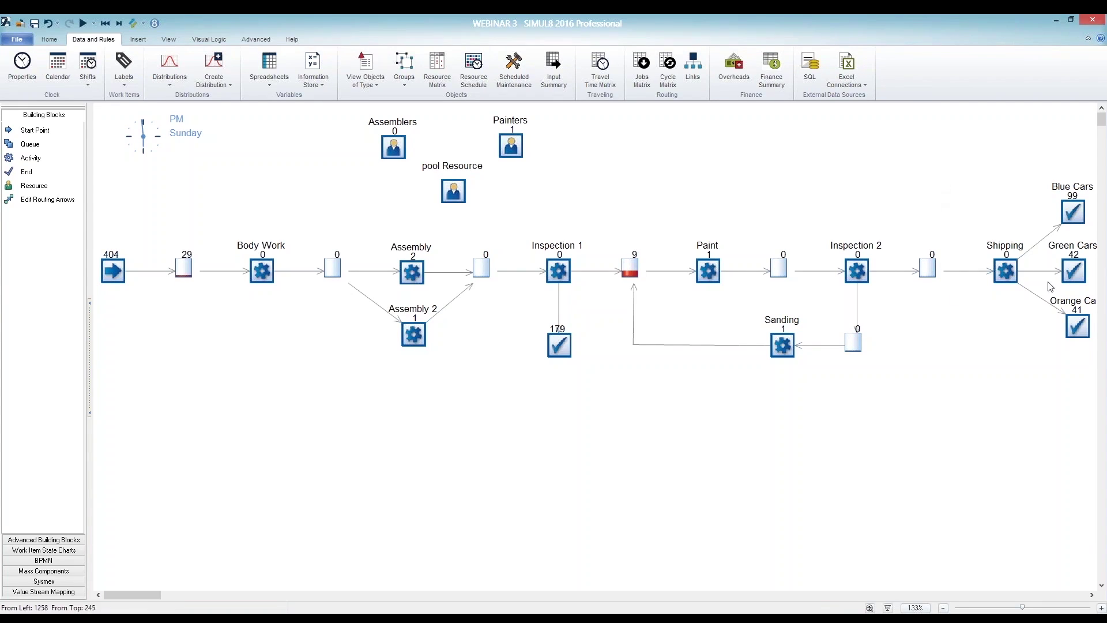
- Open the formula editor for the Shipping activity's average timing and insert a reference to the ssTimings spreadsheet
left_click(1013, 277)
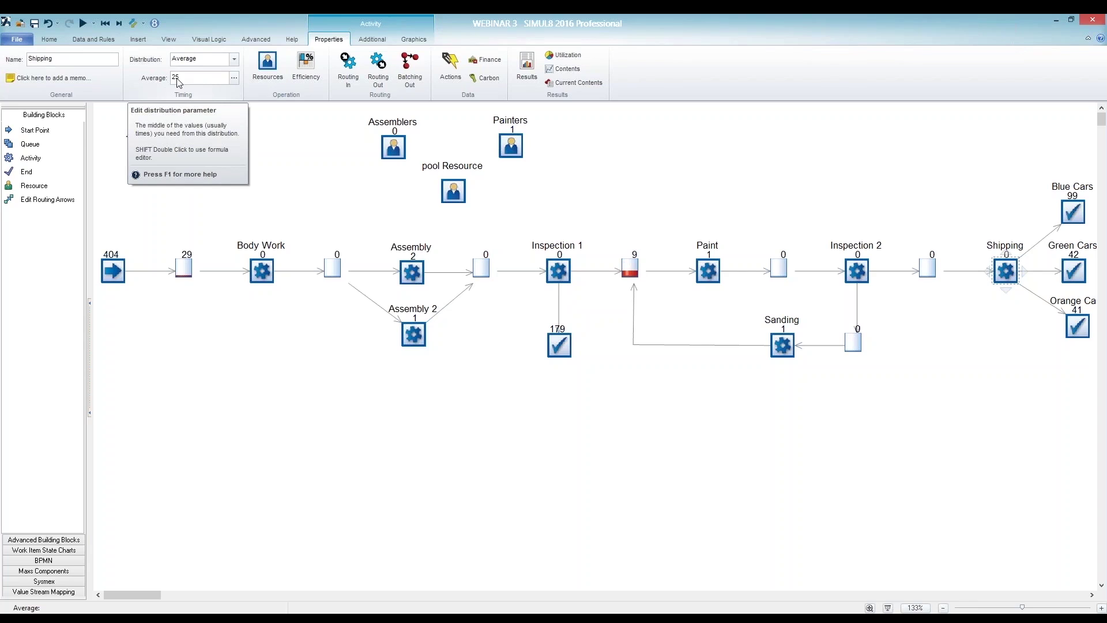
left_click(234, 78)
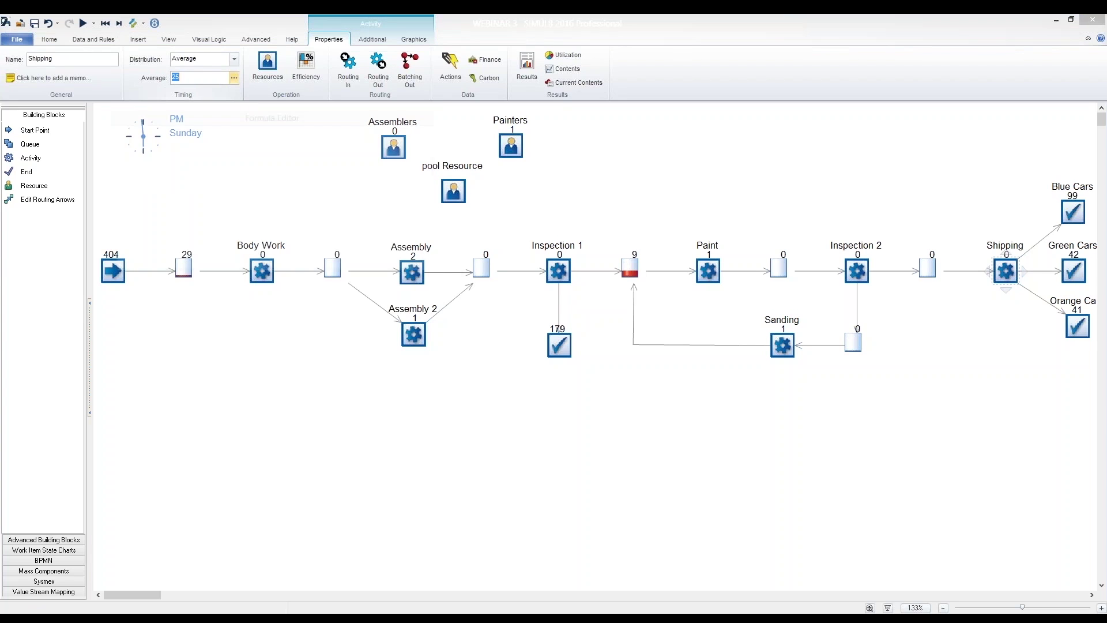
left_click_drag(268, 123, 454, 161)
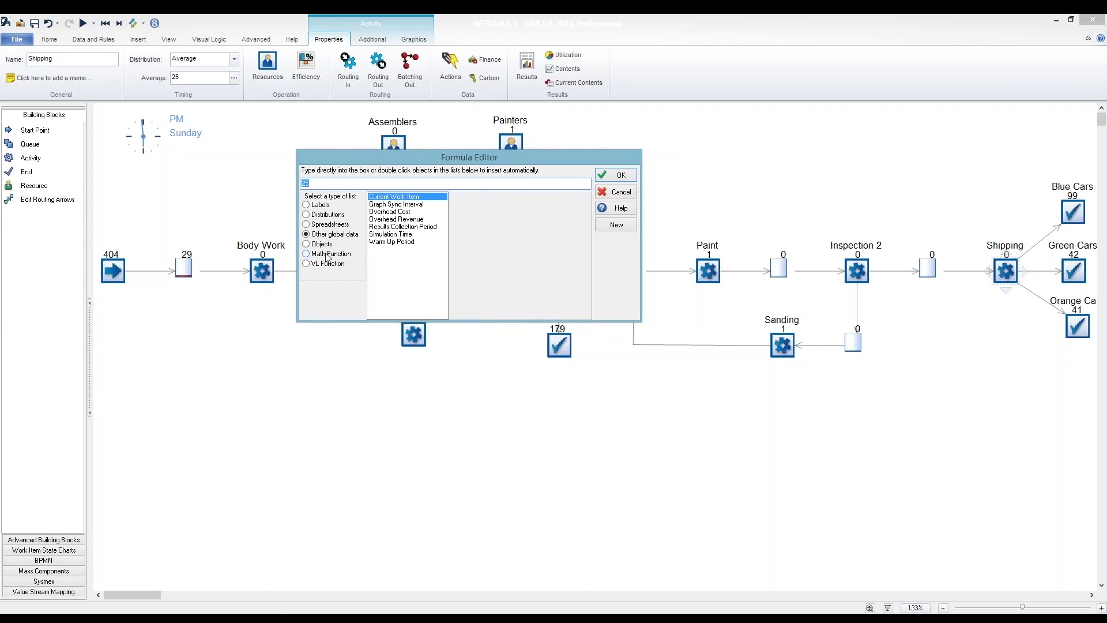
left_click(327, 257)
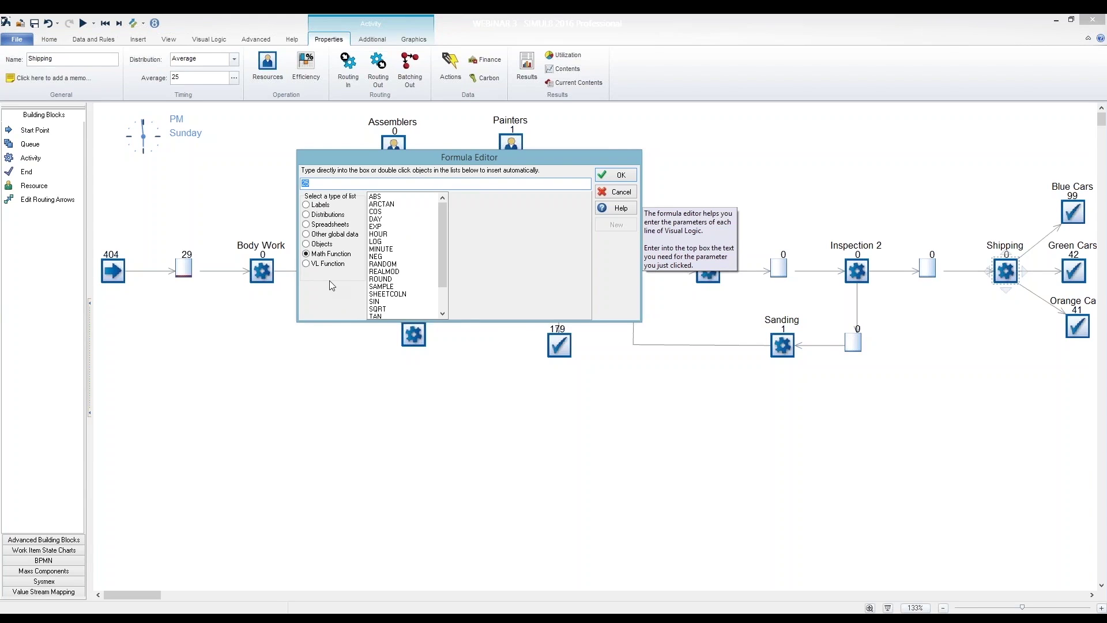
left_click(316, 225)
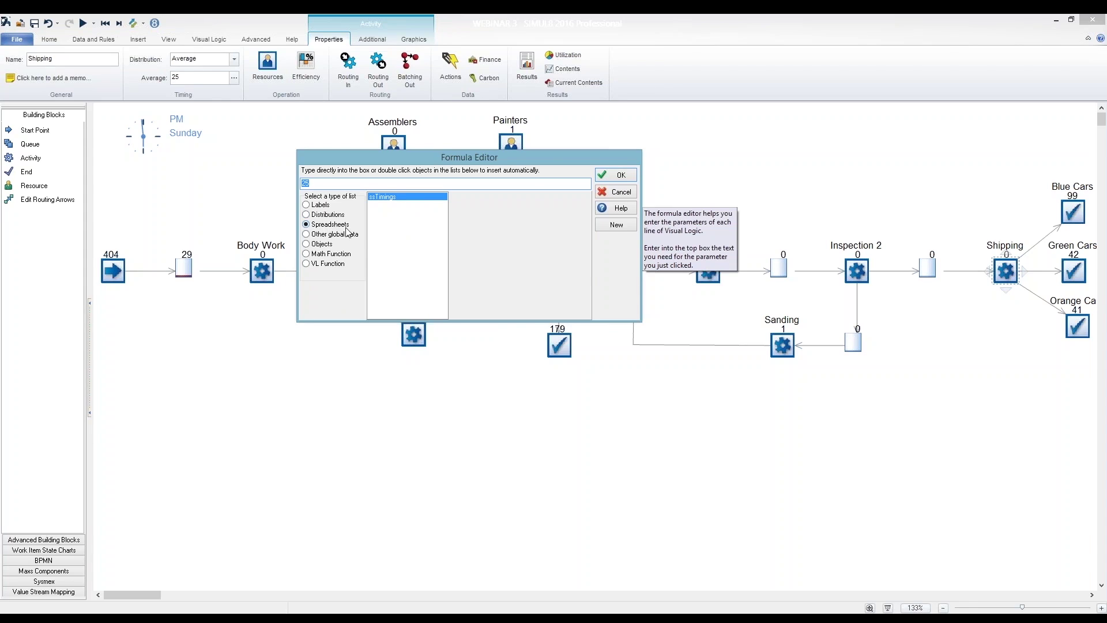
double_click(401, 197)
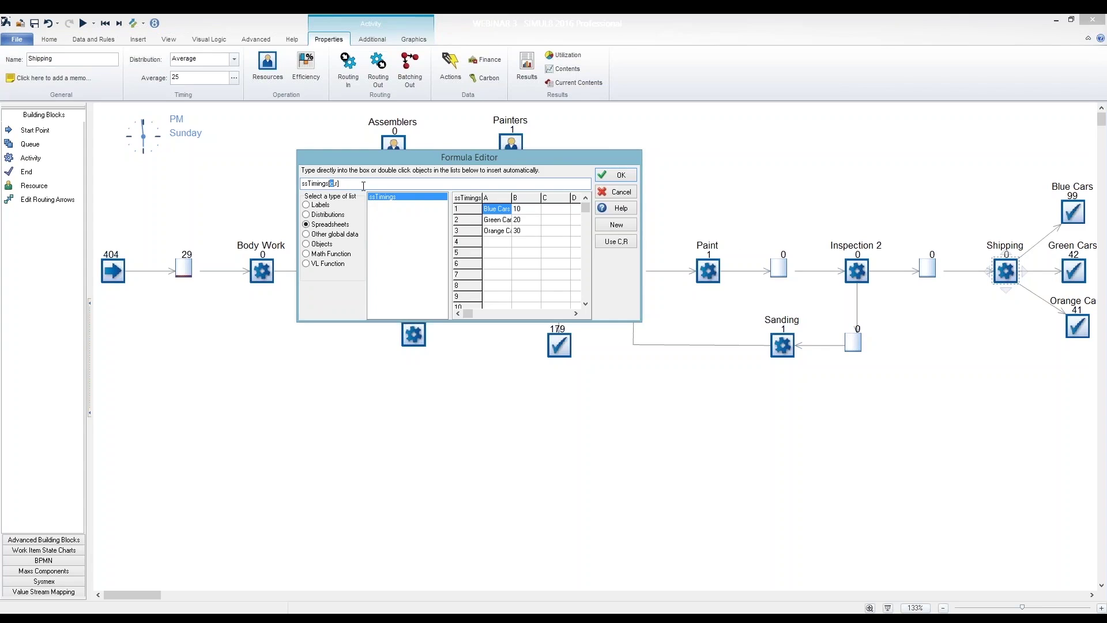
- Point the spreadsheet reference at column 2, row 1, so the formula is ssTimings[2,1]
mouse_move(364, 185)
left_mouse_down()
mouse_move(300, 184)
mouse_move(344, 183)
left_mouse_up()
left_click(521, 208)
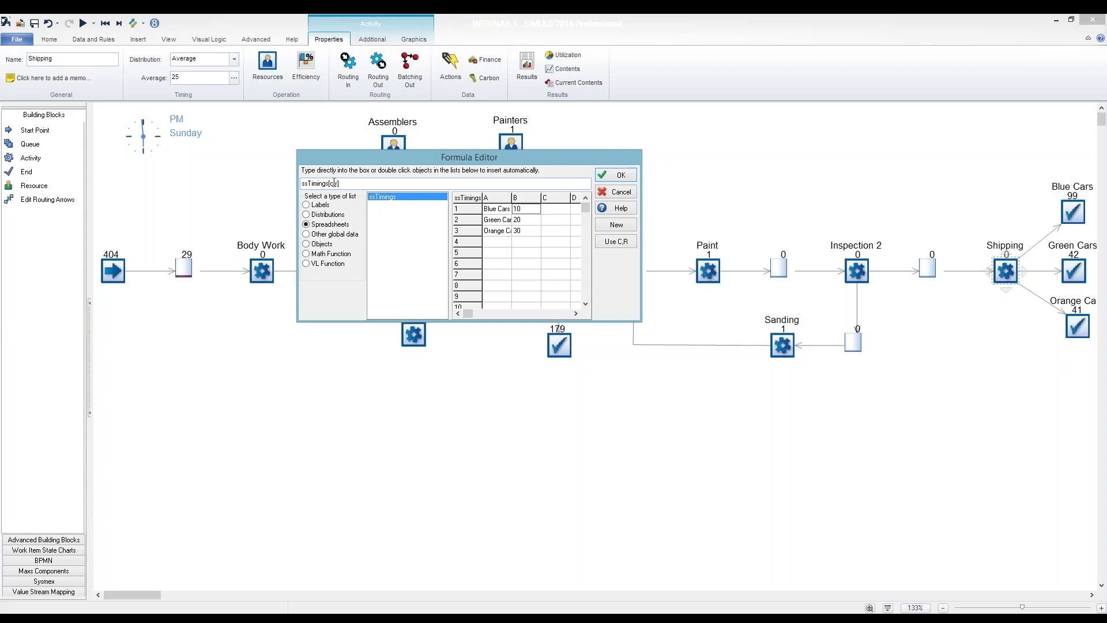
key("BackSpace")
type("2")
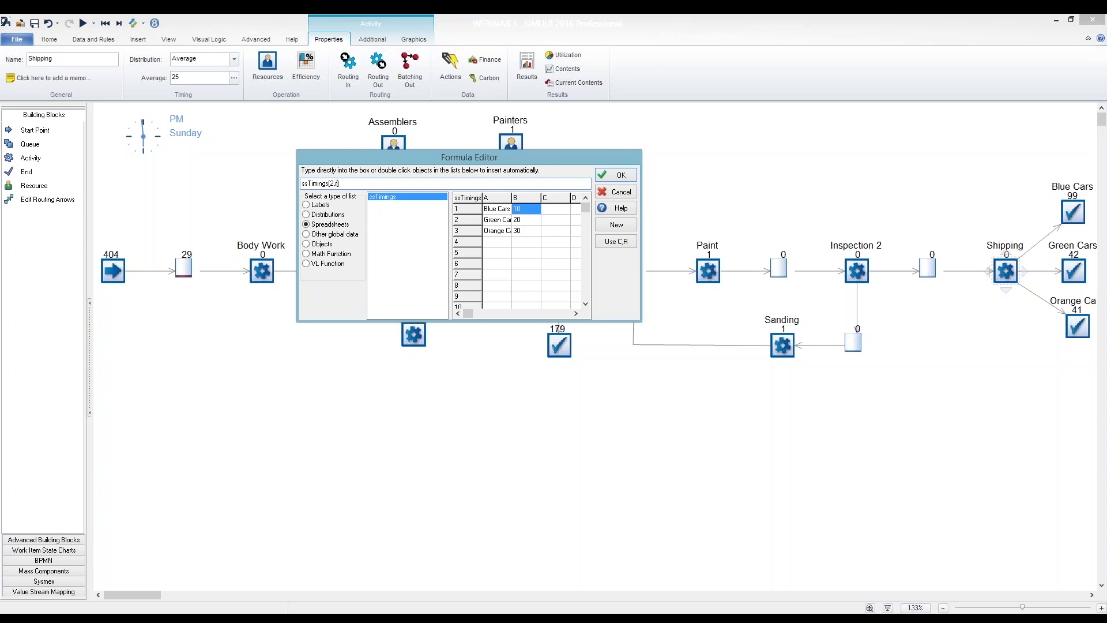
key("Right")
key("Right")
key("BackSpace")
type("1")
left_click(526, 218)
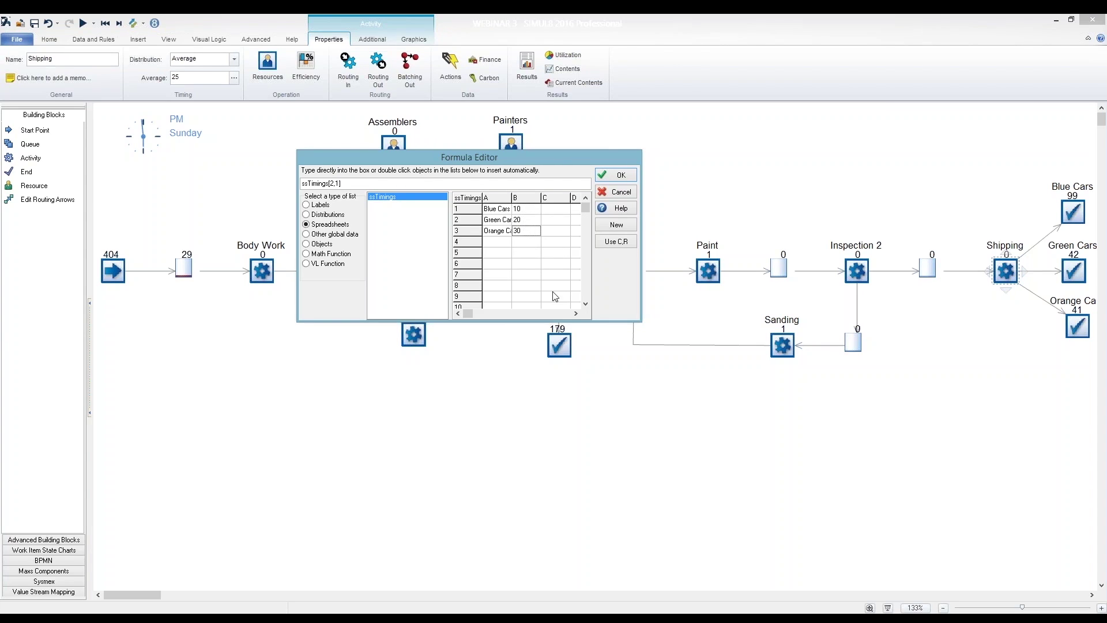
left_click(532, 231)
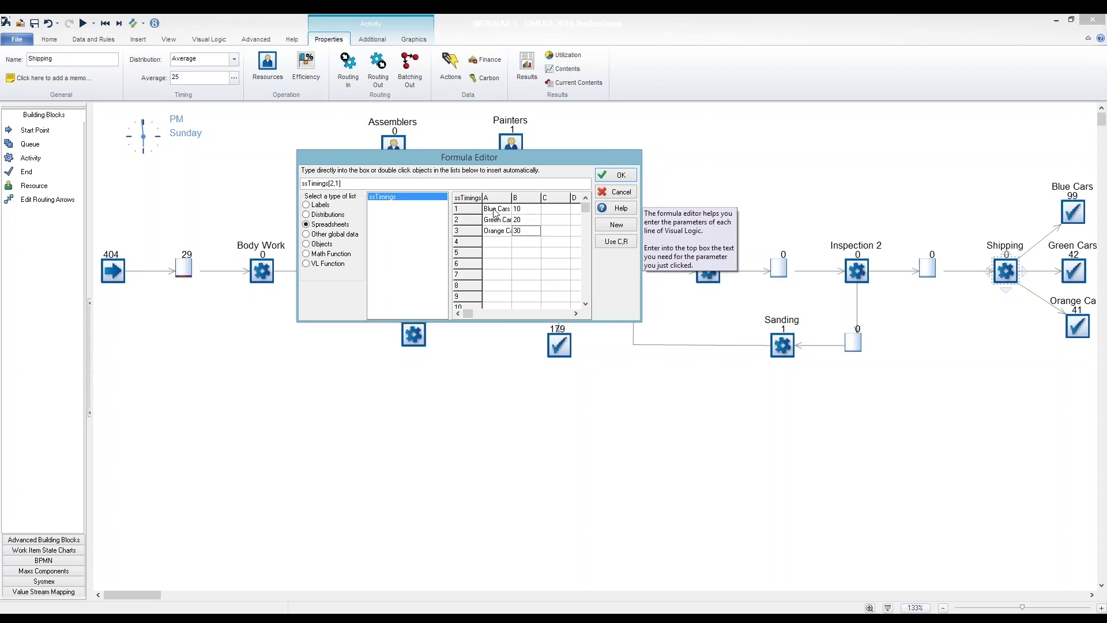
left_click(523, 209)
left_click(519, 232)
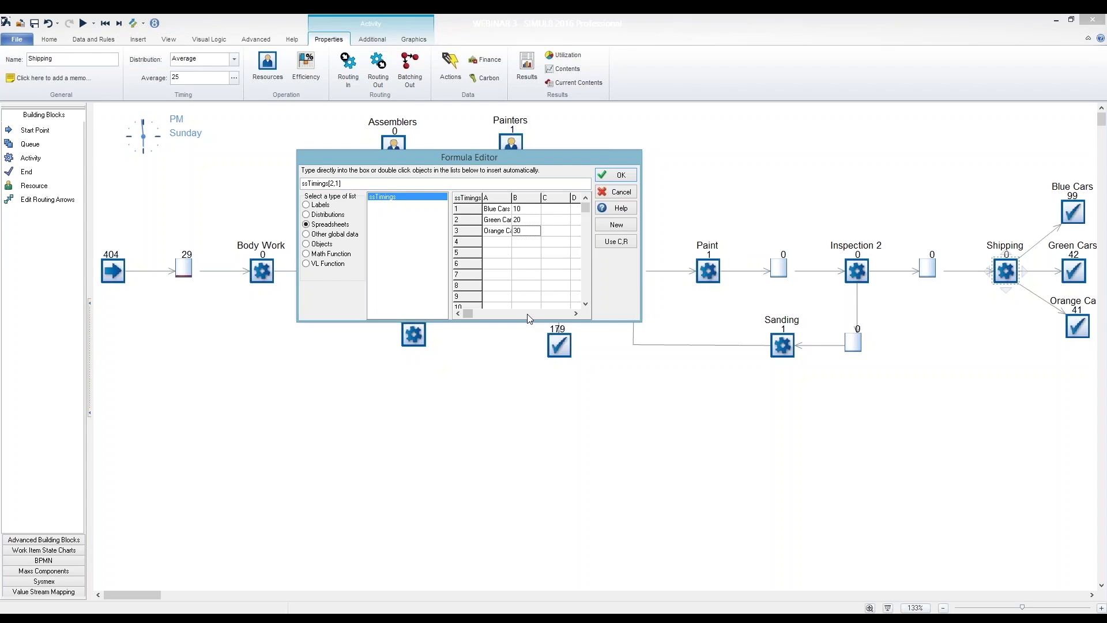
- Replace the row number with the lblColor label and accept ssTimings[2,lblColor] as Shipping's average timing
left_click(340, 183)
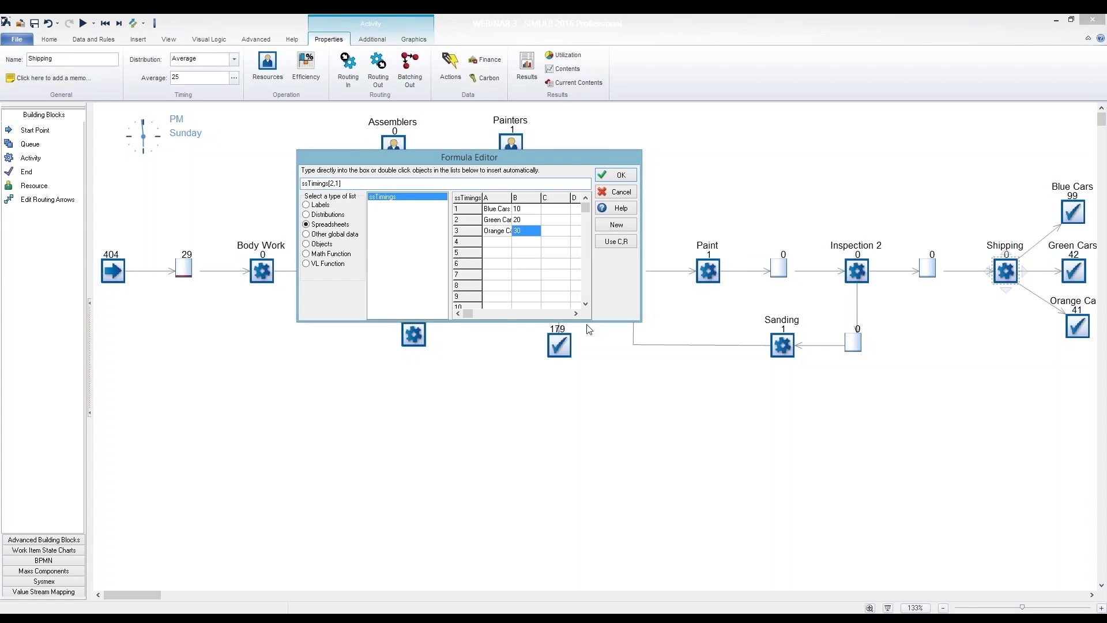
key("BackSpace")
key("BackSpace")
type(",")
left_click(307, 205)
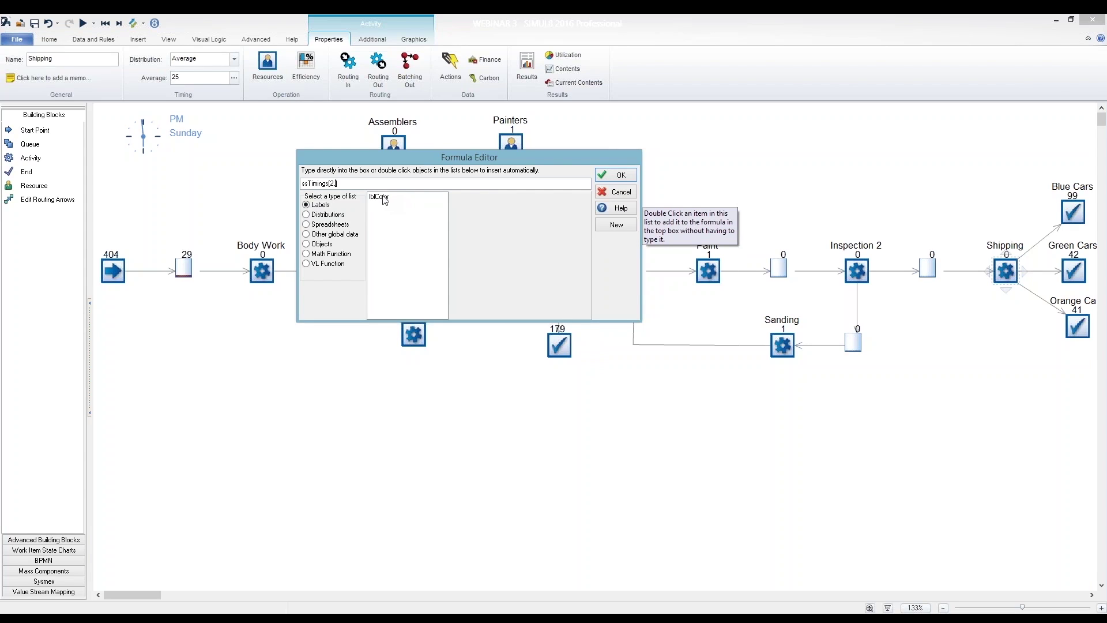
double_click(384, 198)
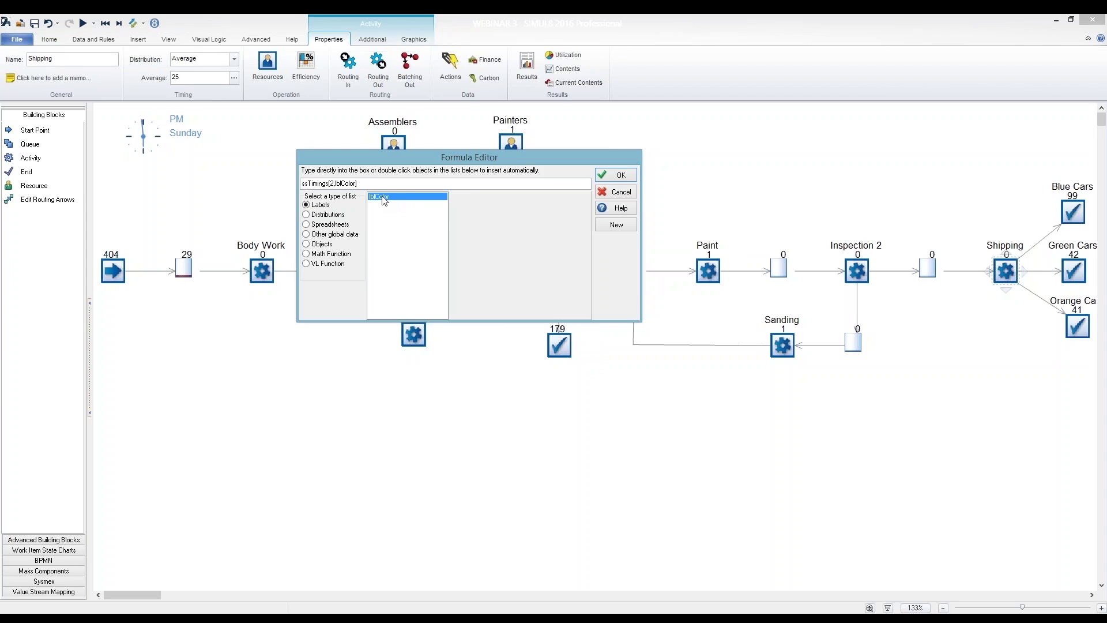
type("]")
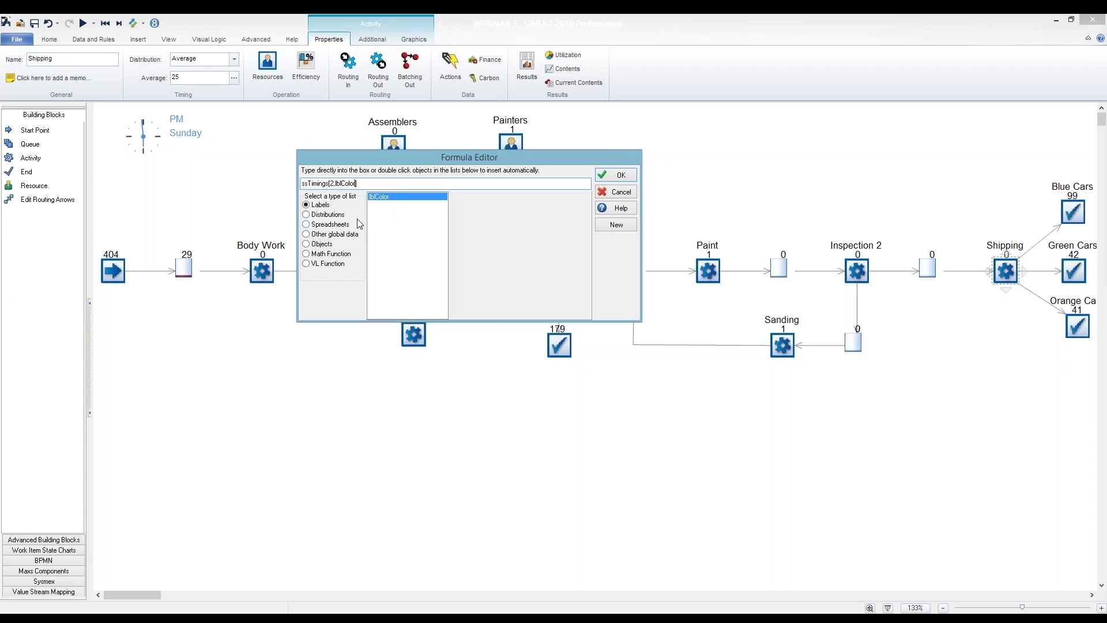
left_click(611, 174)
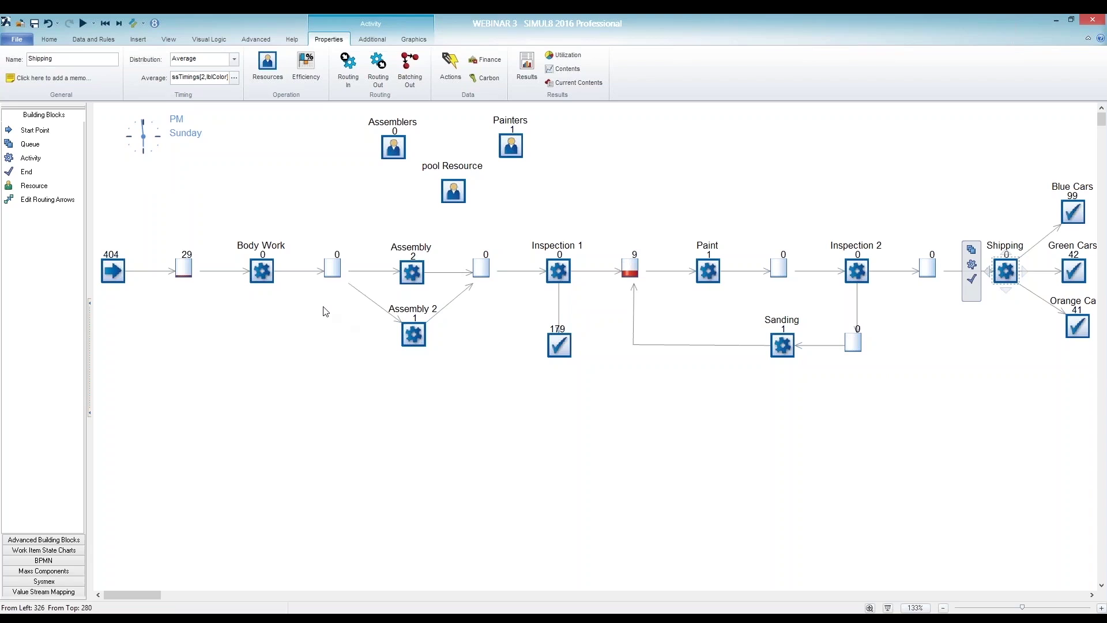
left_click(203, 82)
left_click(203, 80)
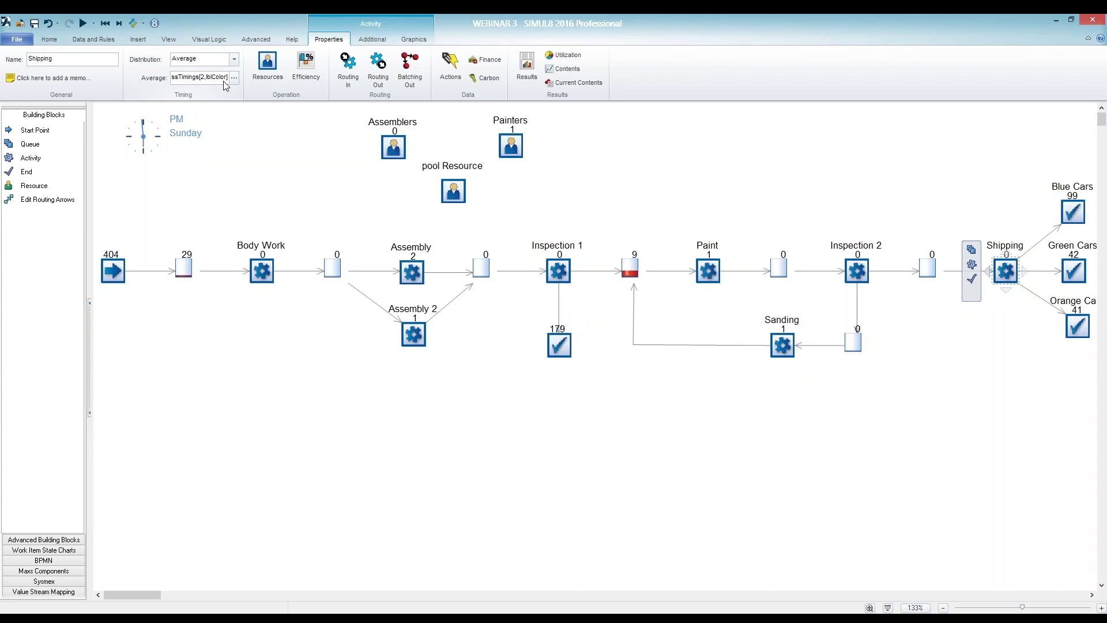
left_click(992, 371)
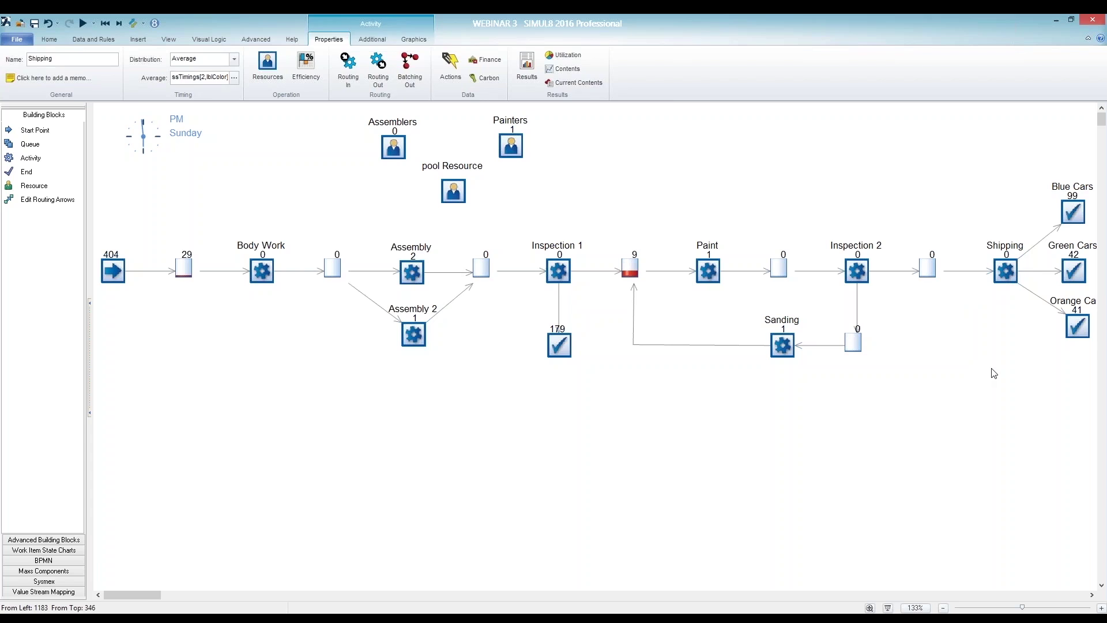
mouse_move(1004, 282)
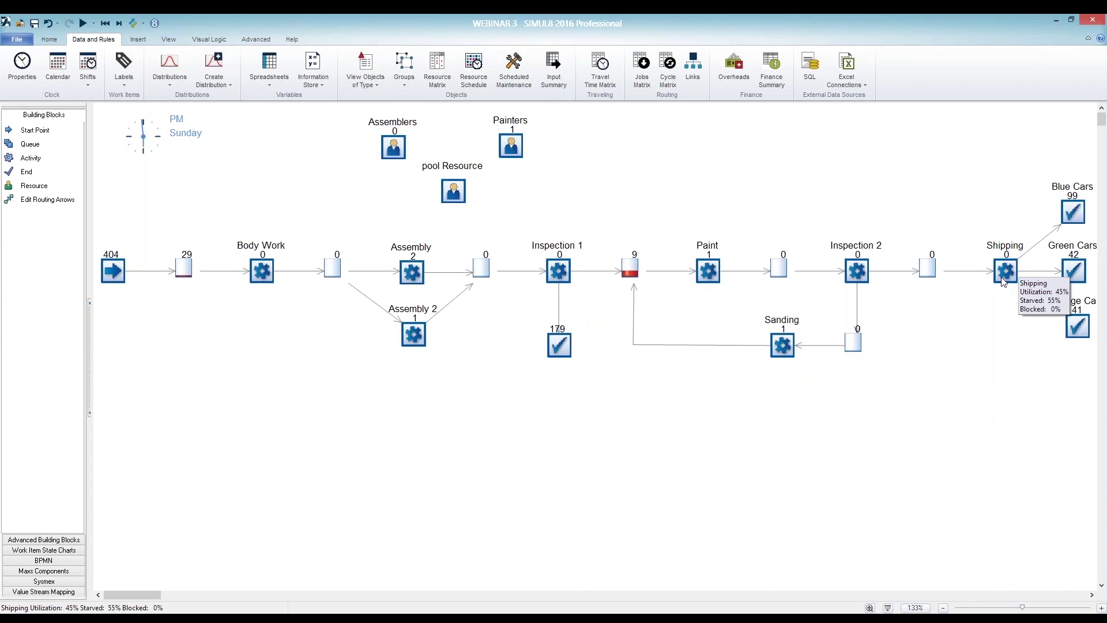
left_click(1007, 277)
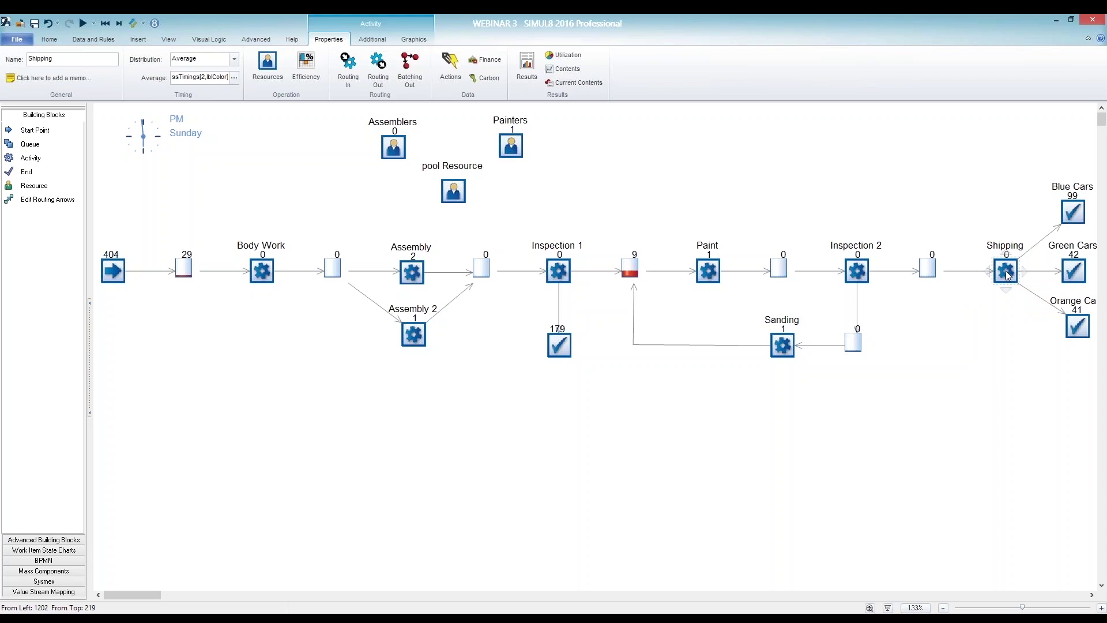
- Switch to PowerPoint and present the slide on creating internal spreadsheets
mouse_move(1009, 276)
left_click(319, 613)
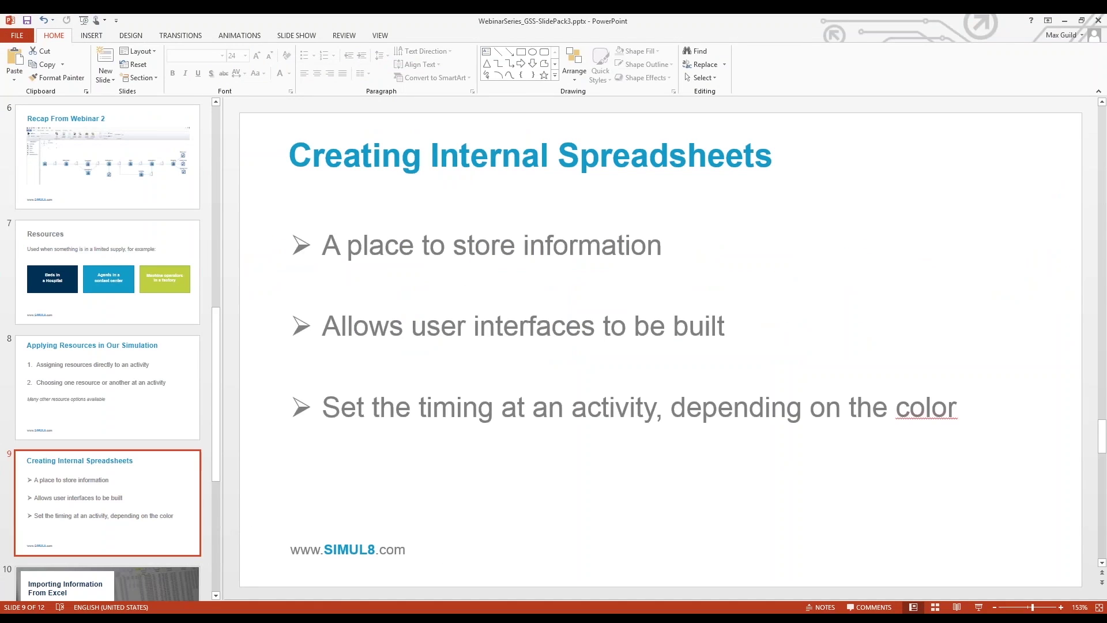
left_click(979, 608)
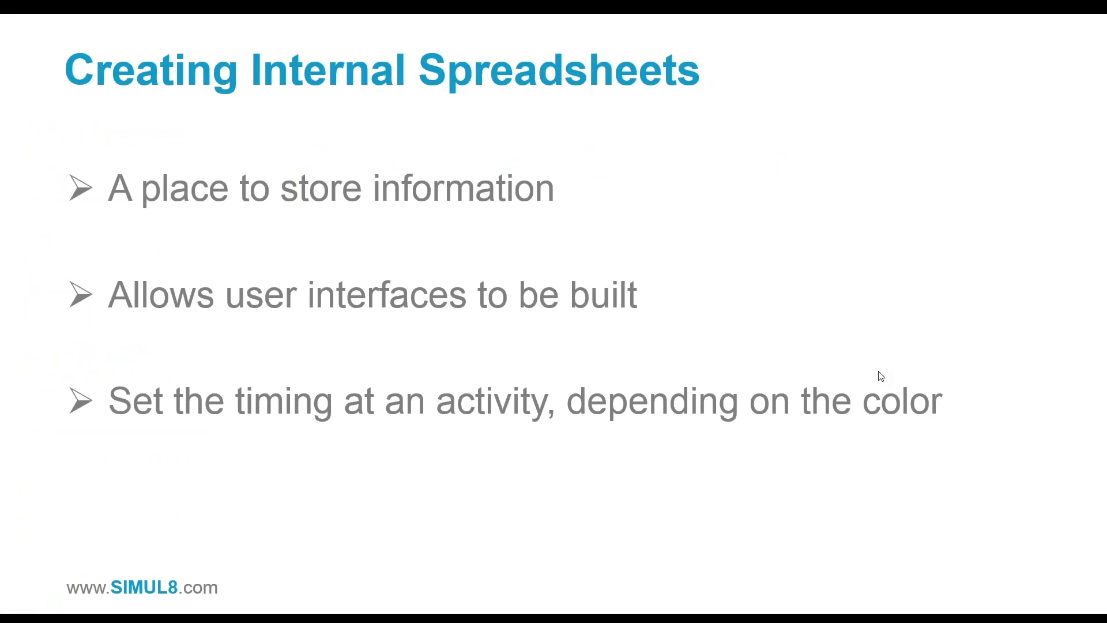
left_click(882, 376)
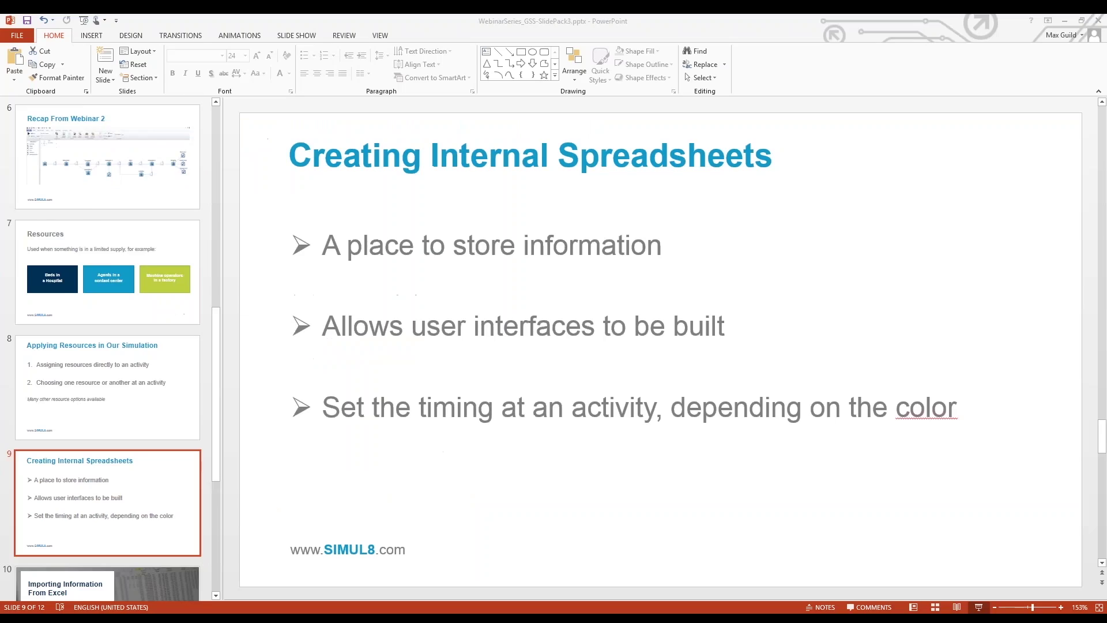
key("Down")
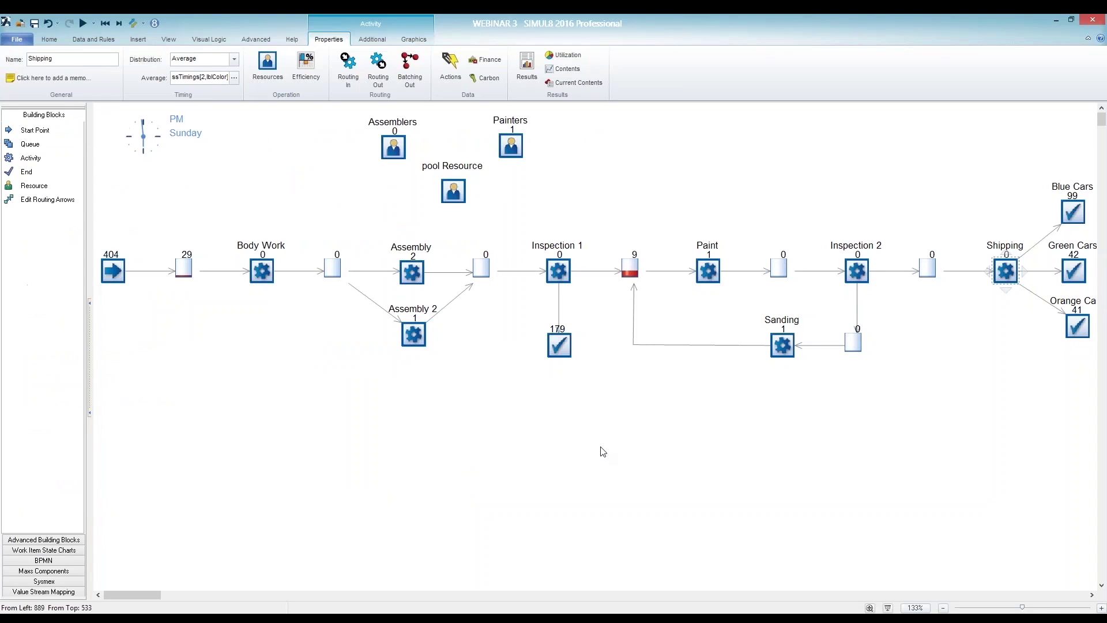
left_click(455, 368)
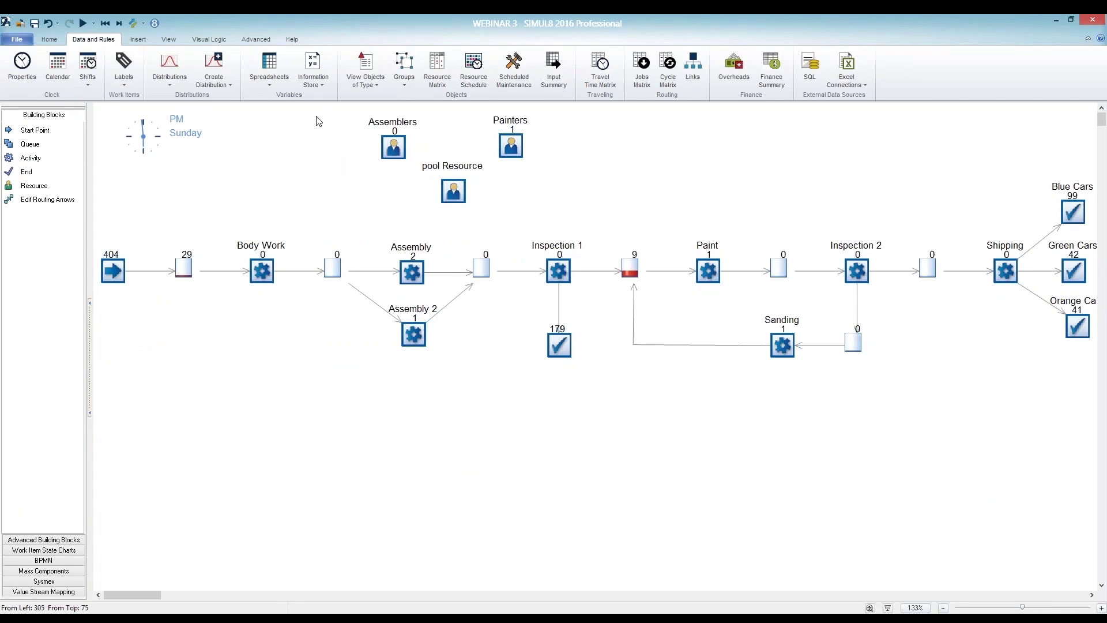
left_click(270, 86)
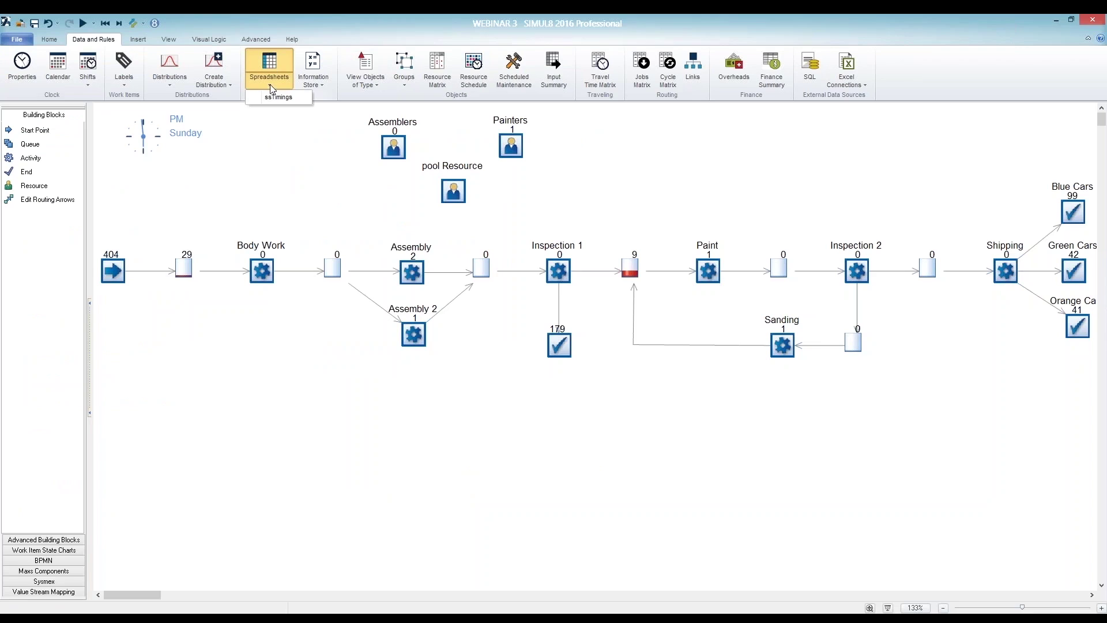
left_click(322, 374)
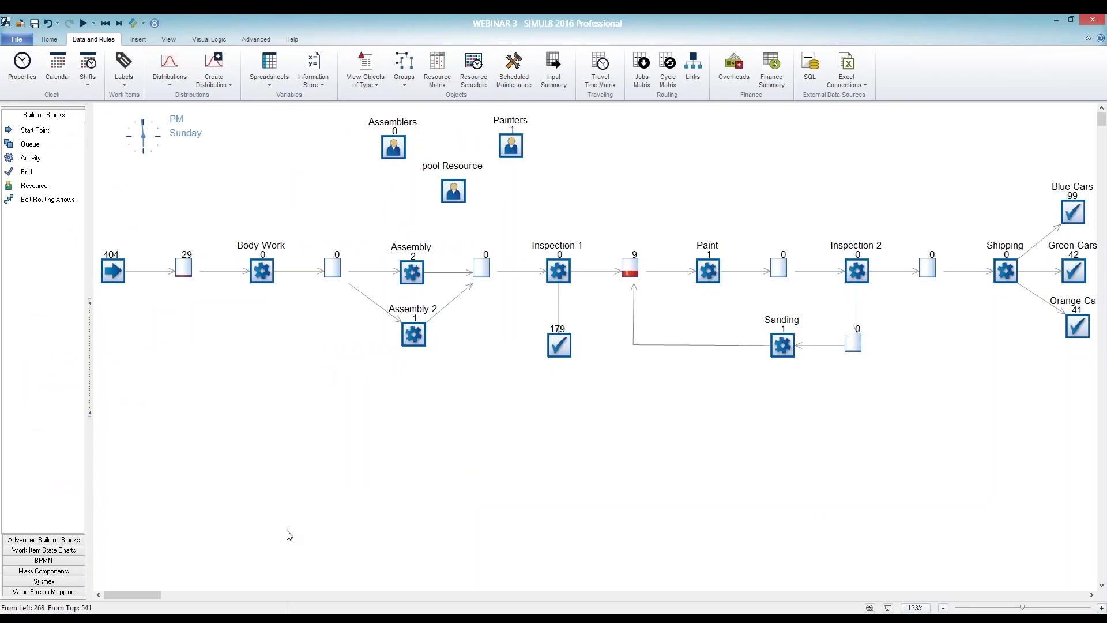
- Switch to the Timing Sheet workbook in Excel and enter Blue Cars in cell A1
key("alt+Tab")
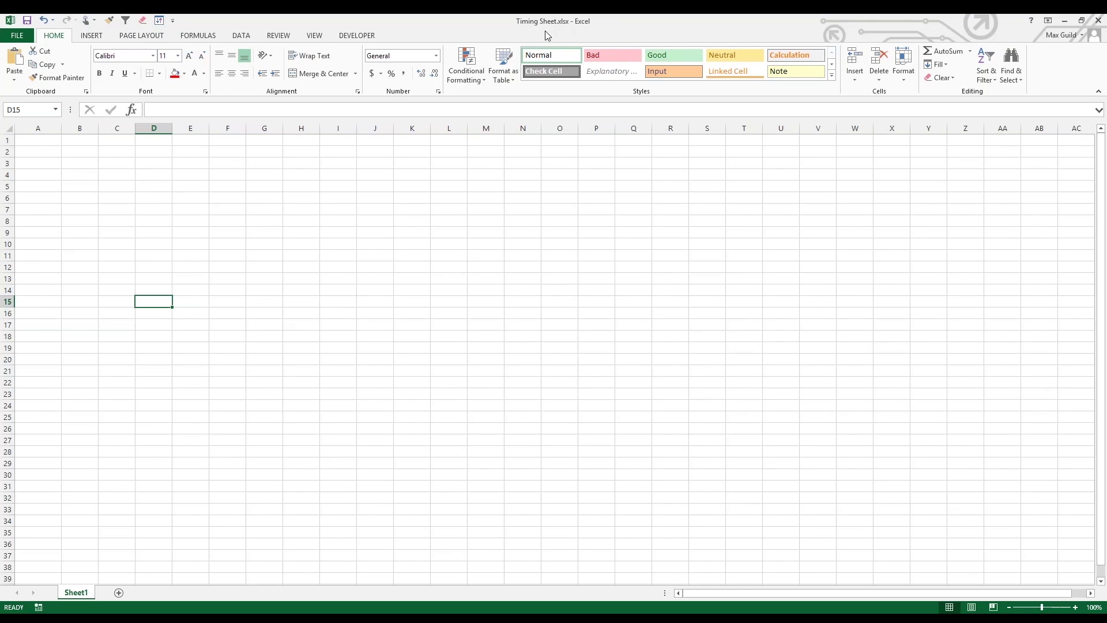
left_click(34, 140)
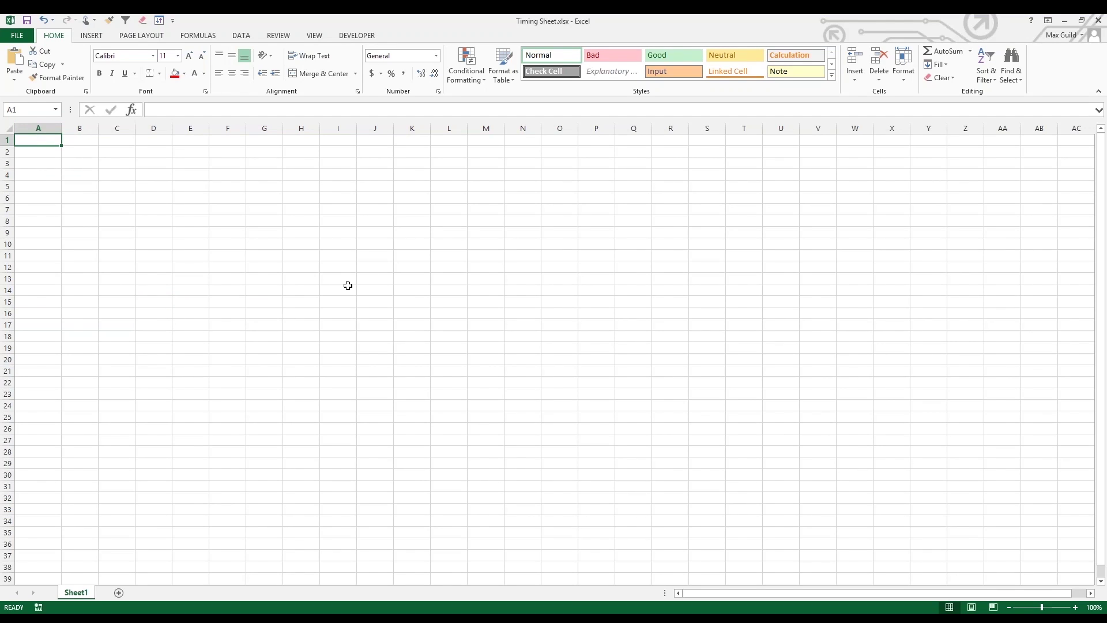
type("Blue")
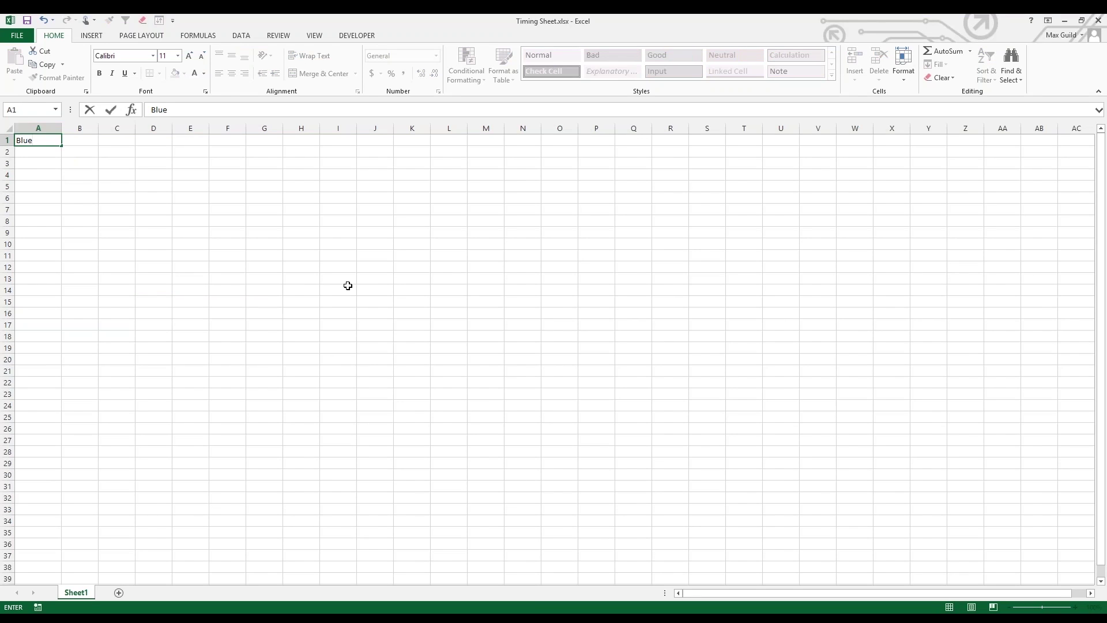
key("Return")
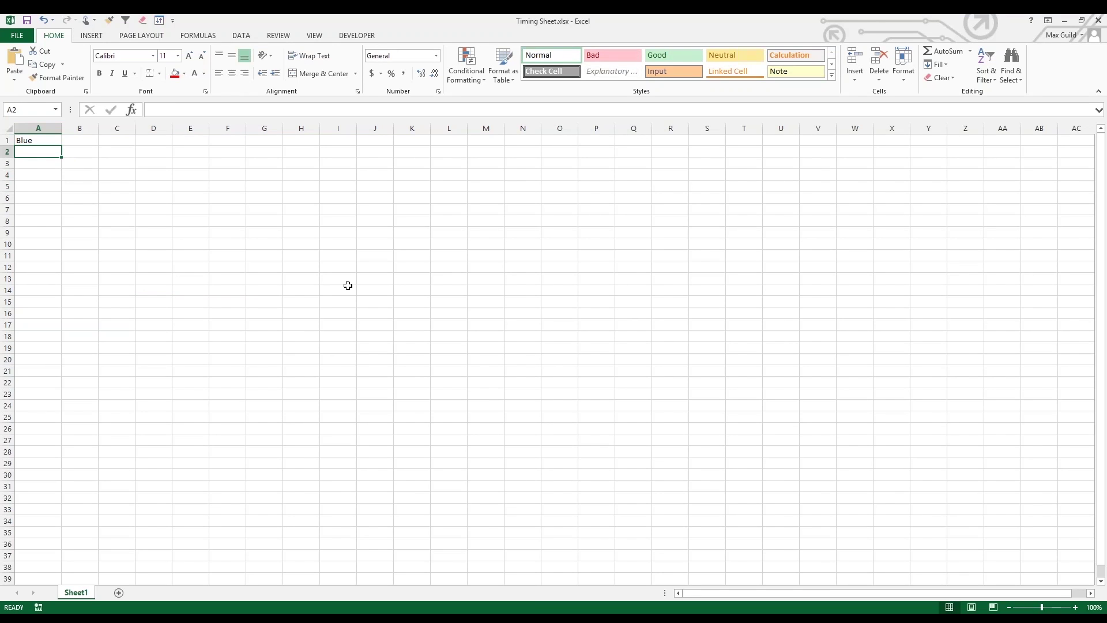
left_click(36, 141)
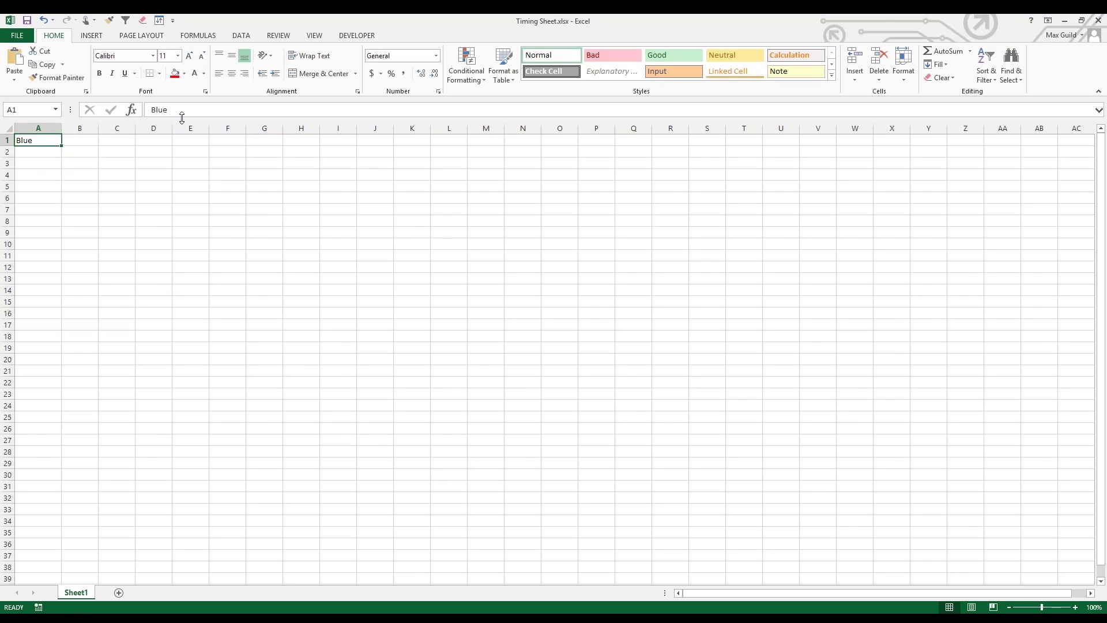
left_click(182, 110)
type("Cars")
key("Return")
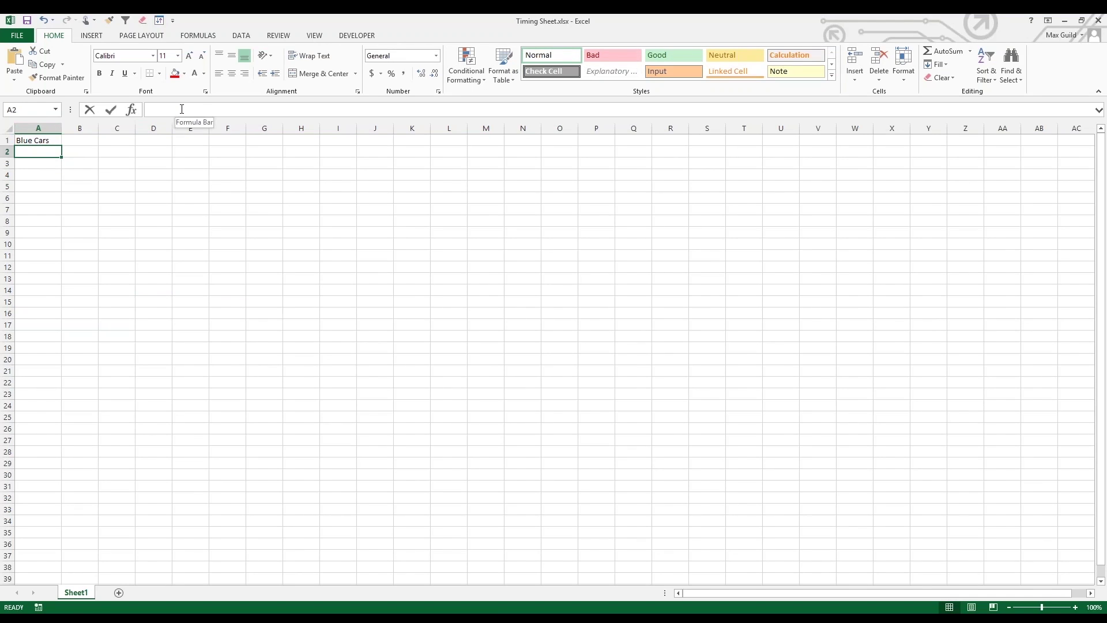
- Enter Green Cars in cell A2 and Orange Cars in cell A3
type("Green Cars")
key("Return")
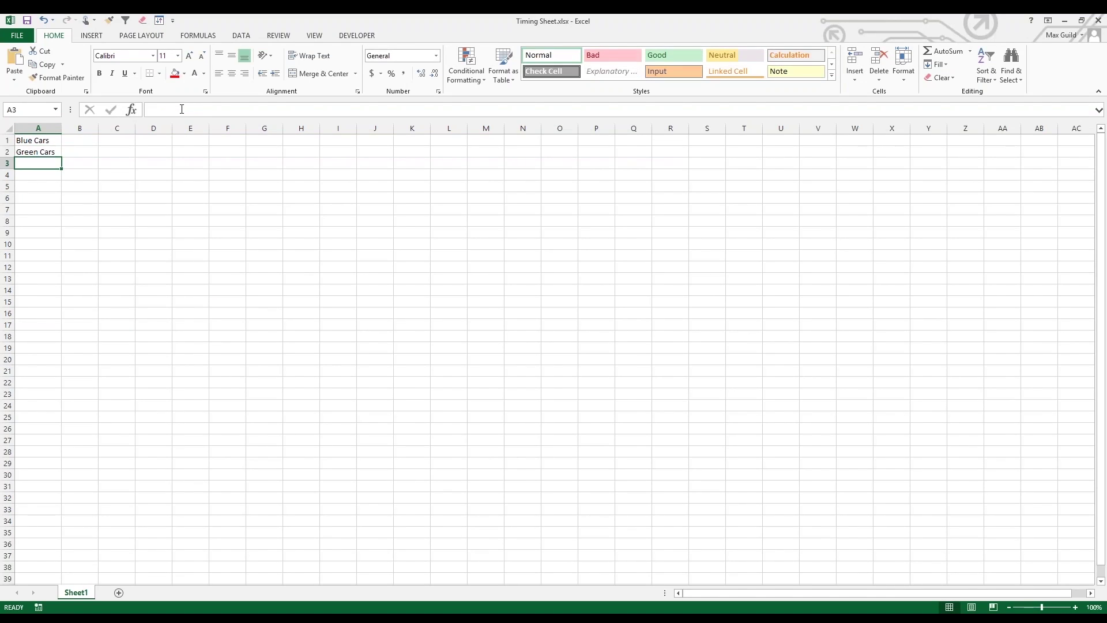
type("Orange C")
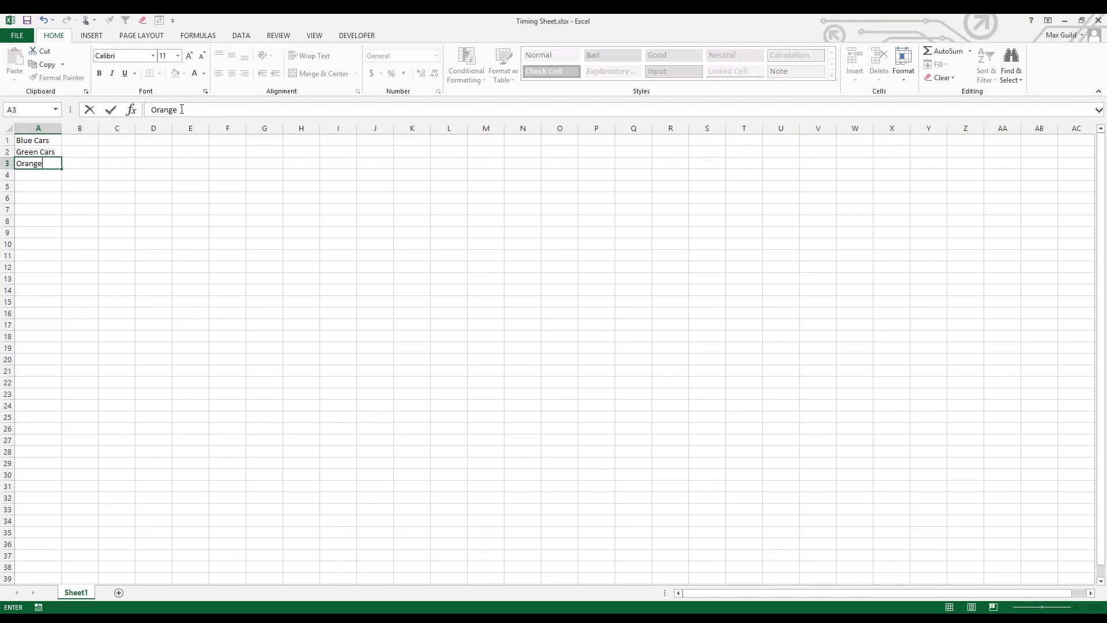
type("ars")
key("Return")
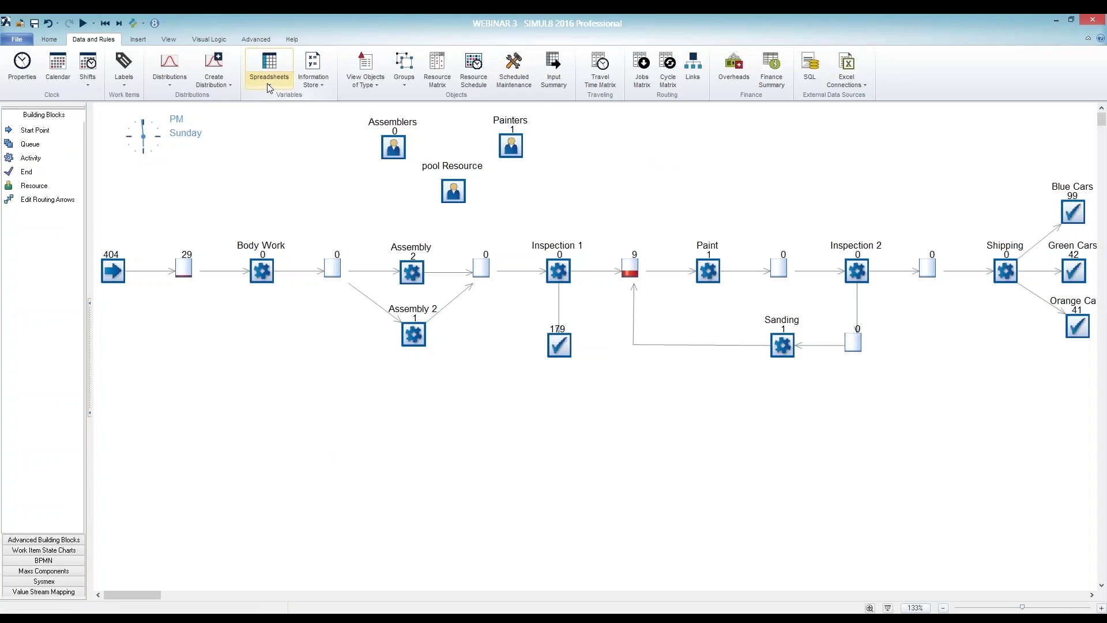
- Switch to SIMUL8, check the layout of the ssTimings spreadsheet and close it
left_click(268, 78)
left_click(279, 98)
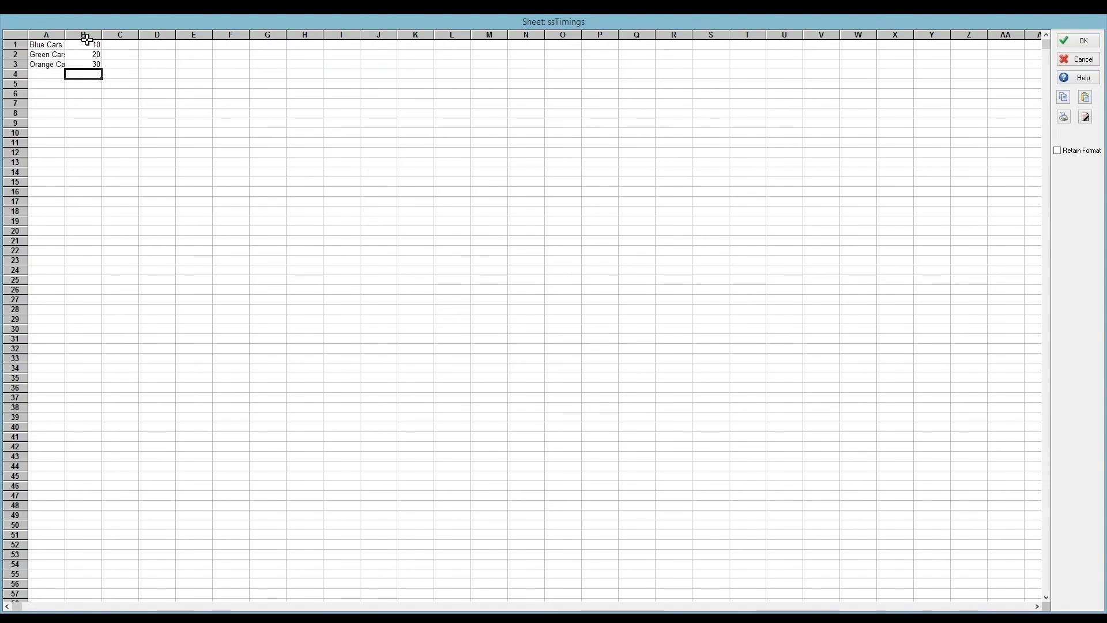
left_click(1070, 42)
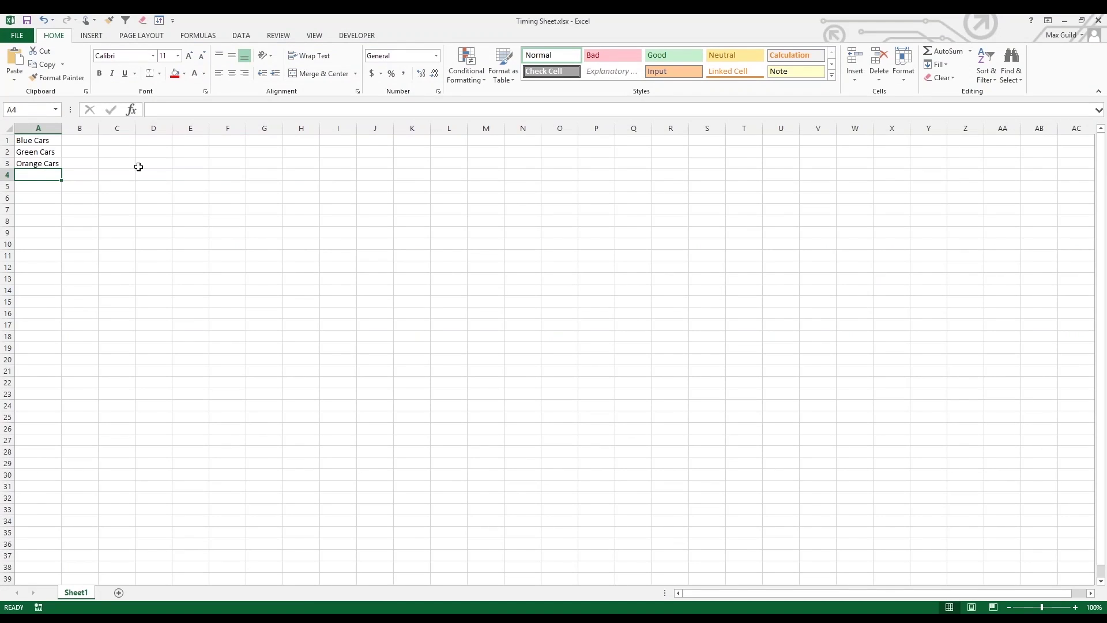
- In the Excel timing sheet, enter 20, 30 and 40 in cells B1 to B3 and save the workbook
left_click(92, 141)
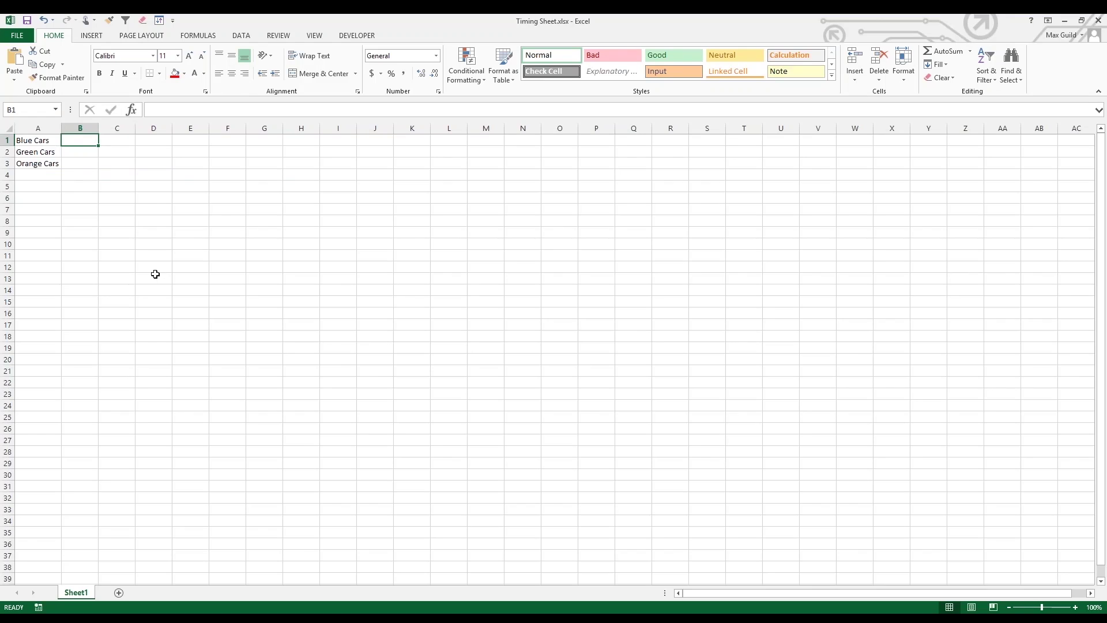
type("200")
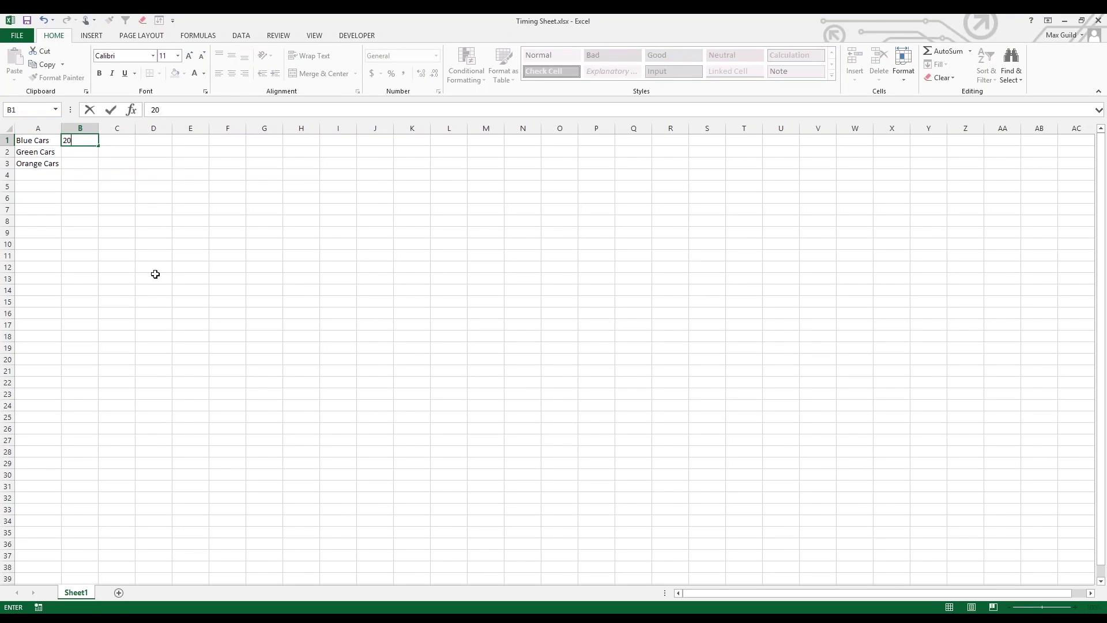
key("Return")
type("30")
key("Return")
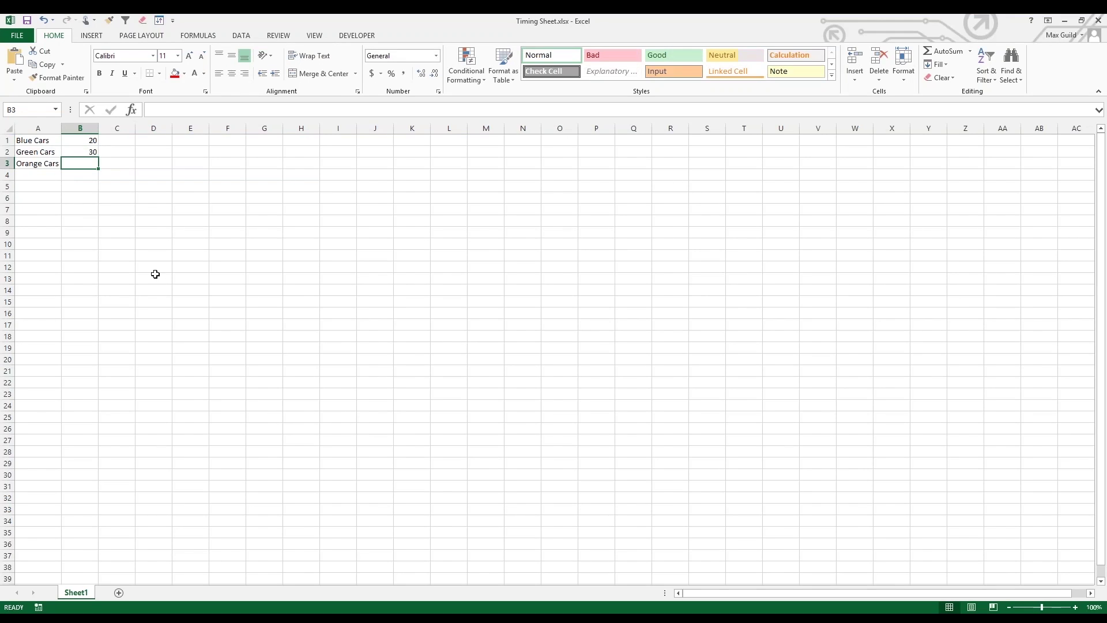
type("40")
key("Return")
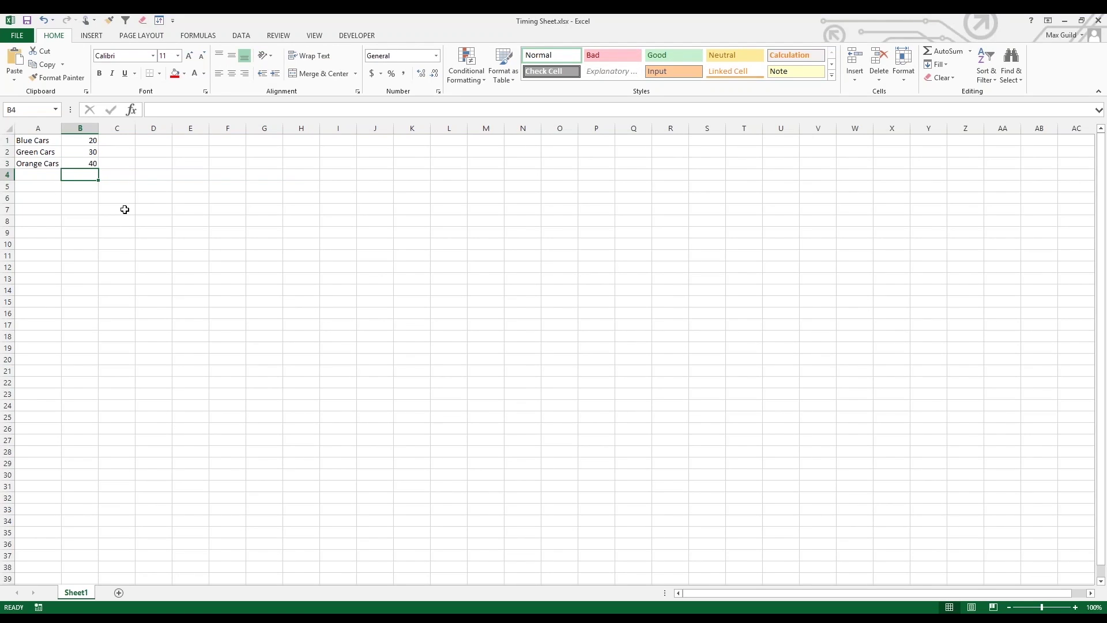
left_click(26, 21)
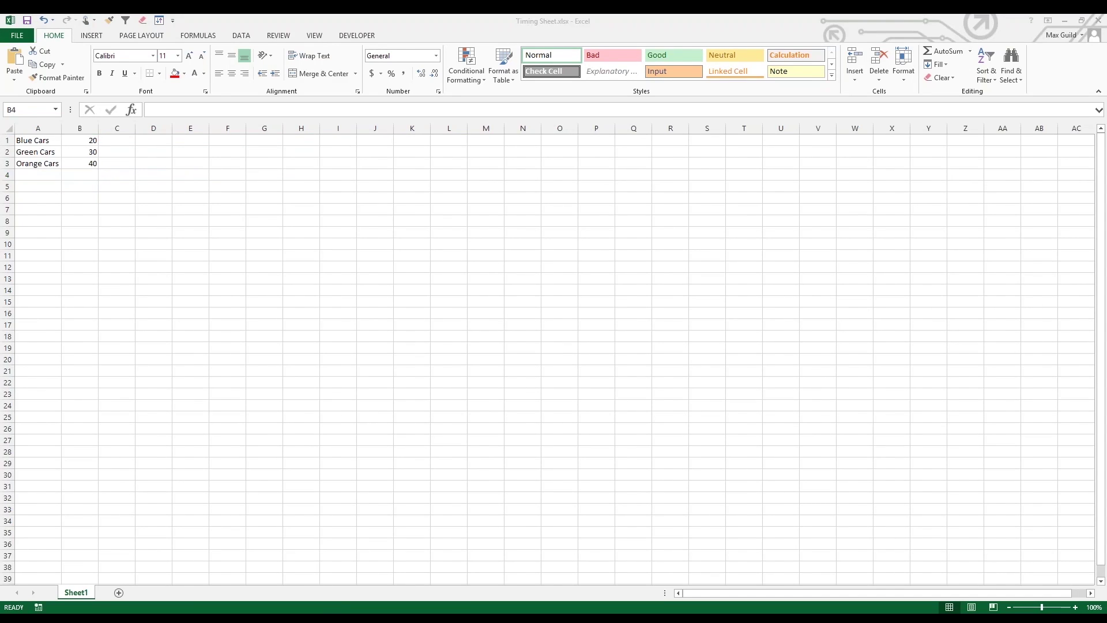
- Switch to SIMUL8, look at the Excel import and export options, and start a new Excel connection
key("alt+Tab")
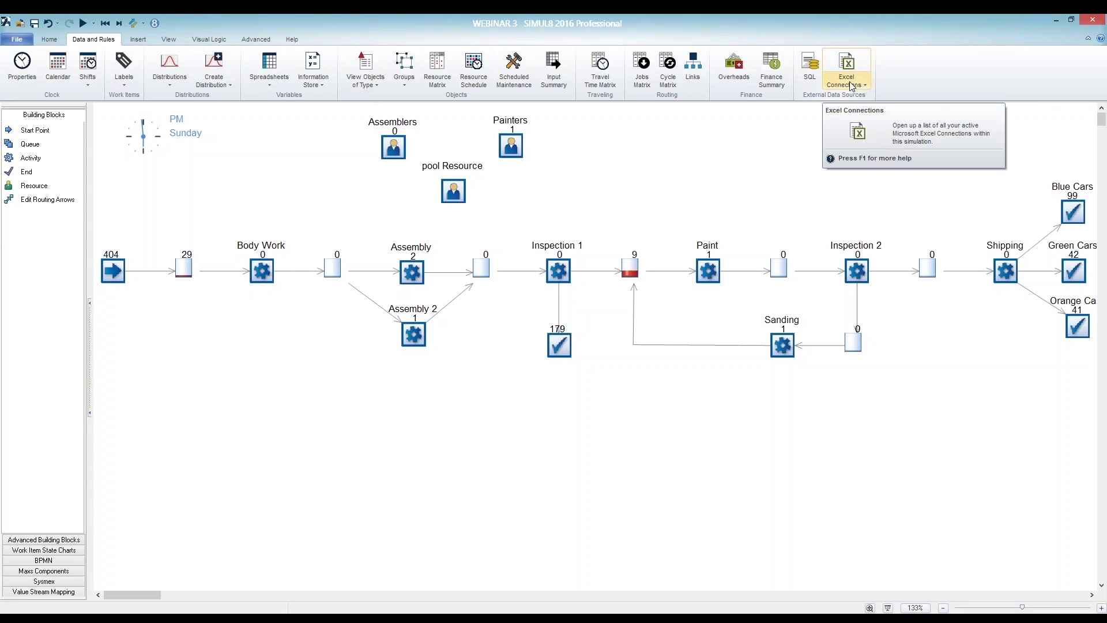
left_click(852, 87)
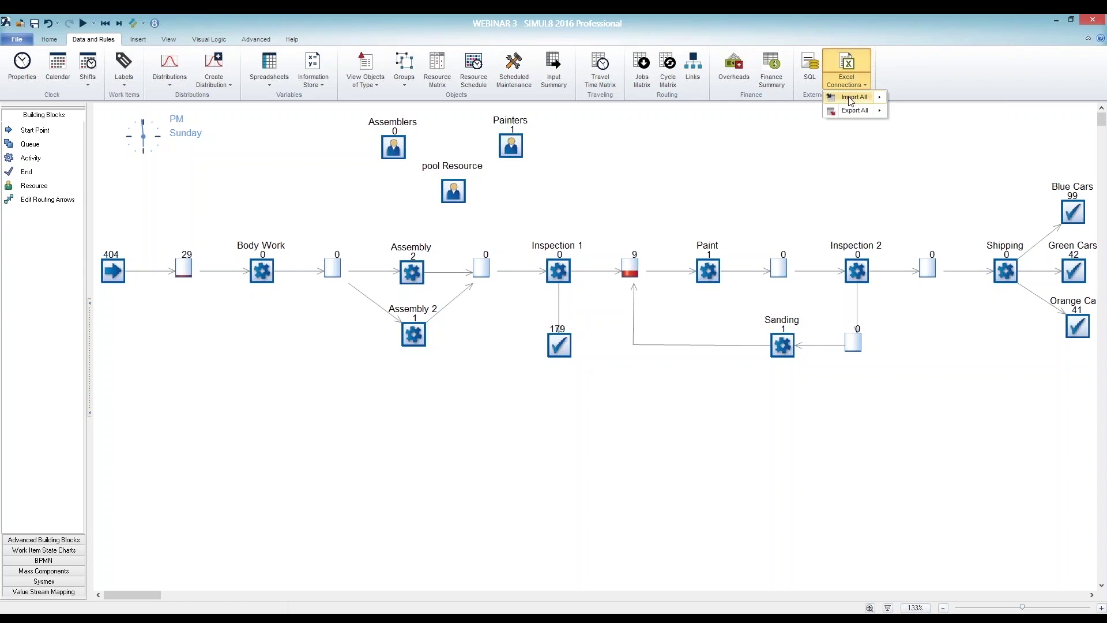
mouse_move(858, 97)
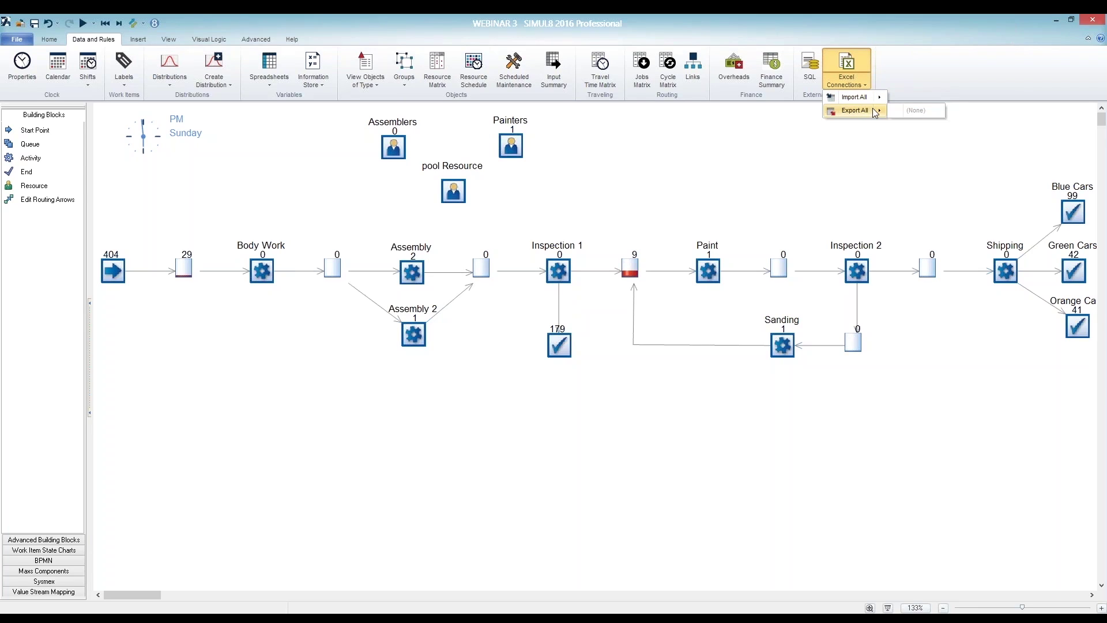
left_click(921, 79)
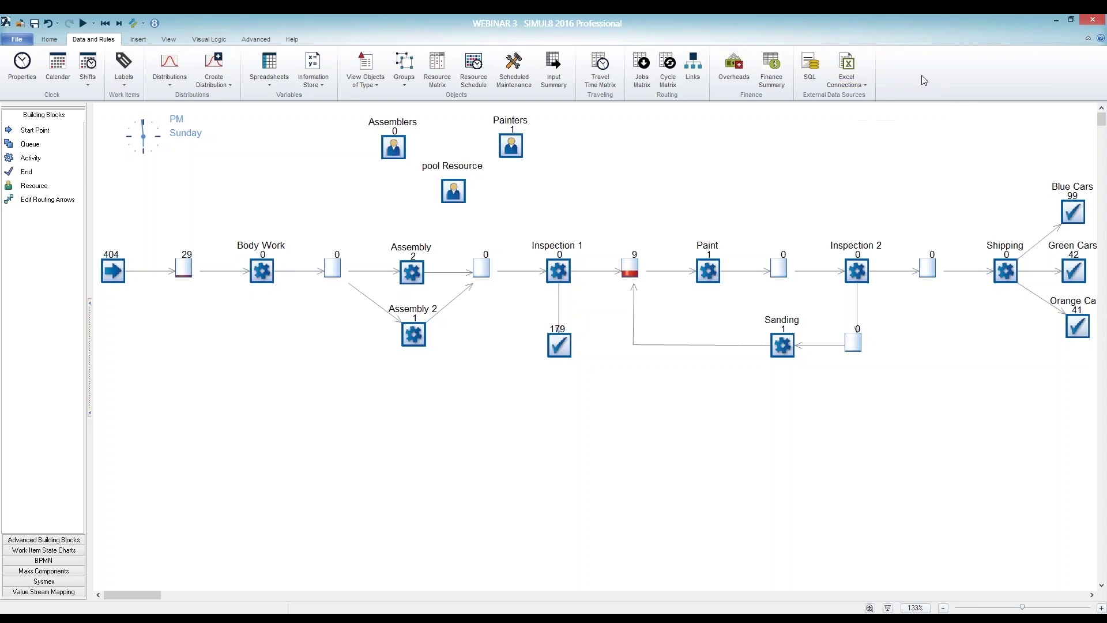
left_click(850, 63)
left_click_drag(391, 121, 648, 162)
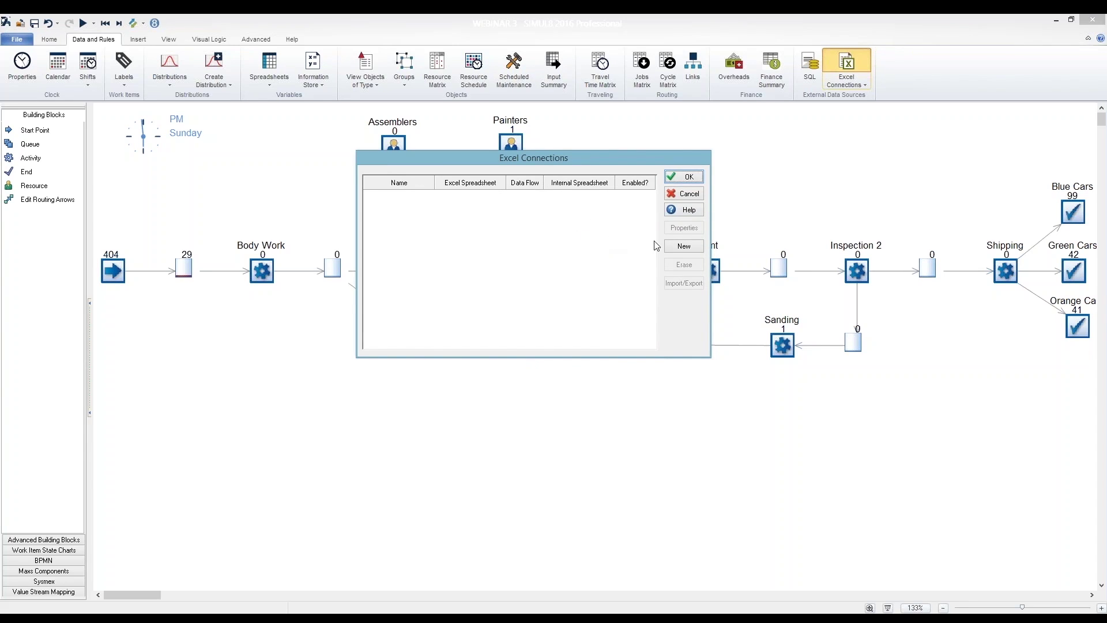
left_click(687, 247)
left_click_drag(147, 119, 593, 128)
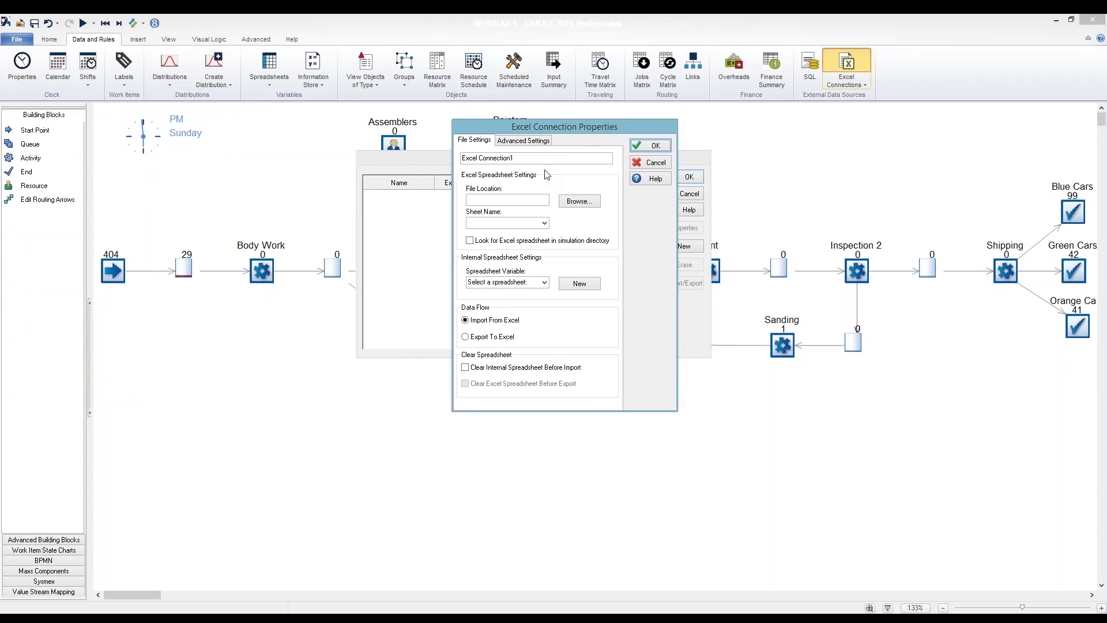
- Set the connection's file location to Timing Sheet.xlsx on the Desktop
mouse_move(516, 158)
left_mouse_down()
mouse_move(461, 158)
mouse_move(520, 155)
left_mouse_up()
left_click(476, 199)
left_click(589, 206)
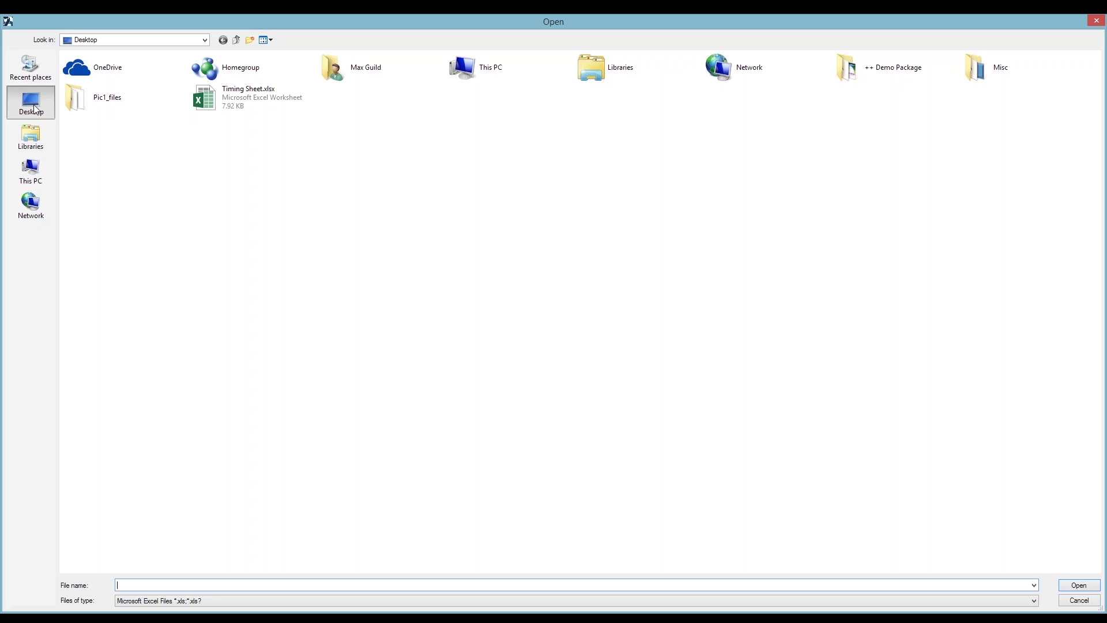
left_click(223, 100)
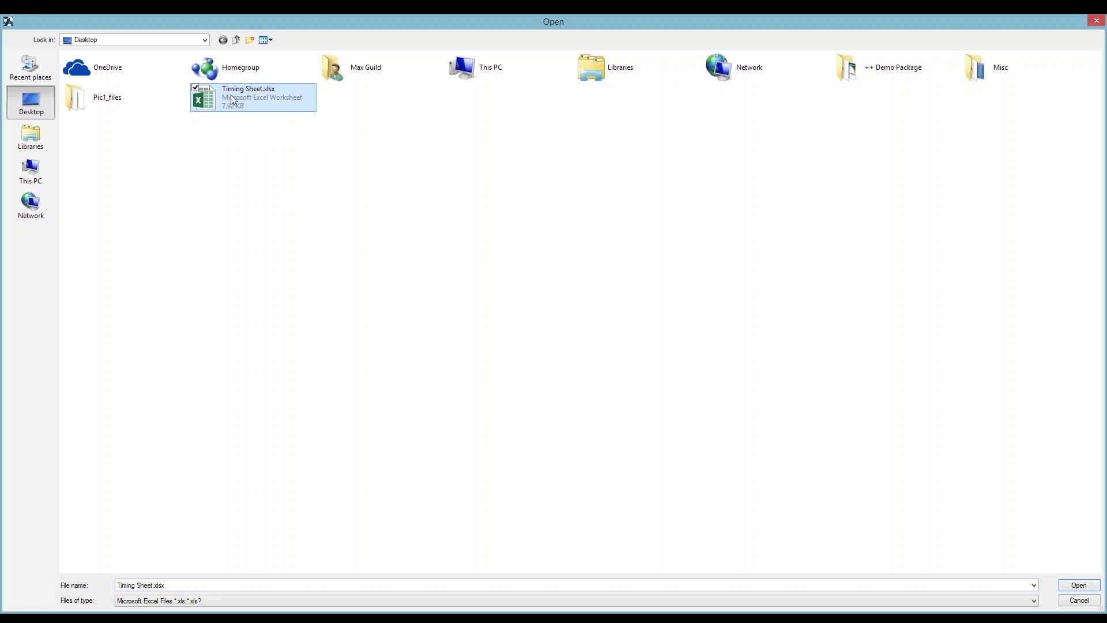
double_click(230, 94)
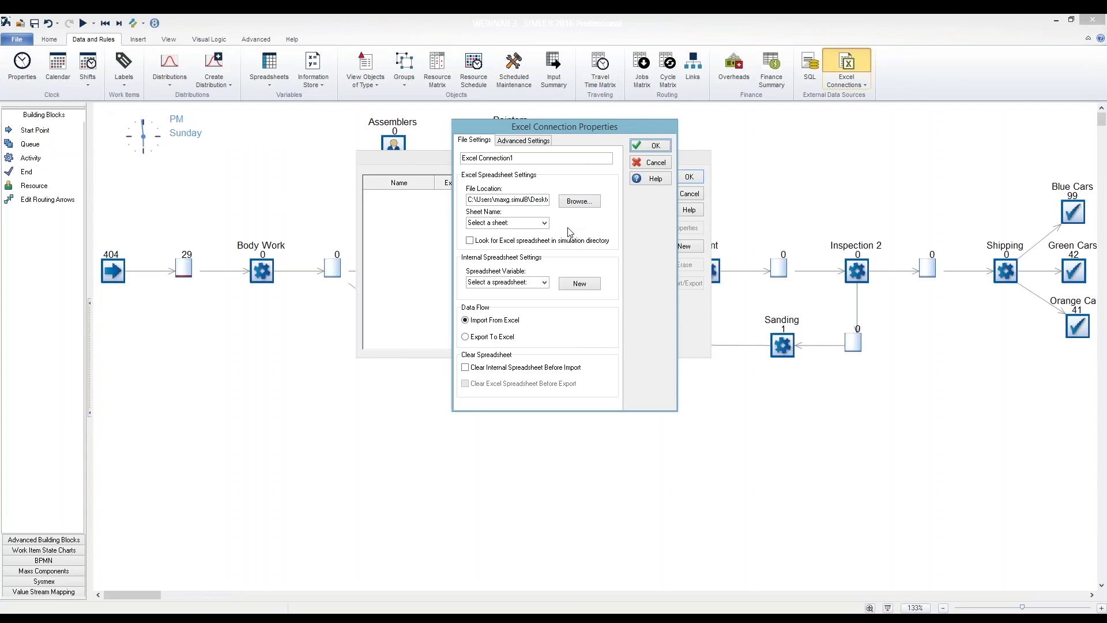
- Link Sheet1 to the internal spreadsheet ssTimings, accept the connection and close the Excel connections list
left_click(545, 224)
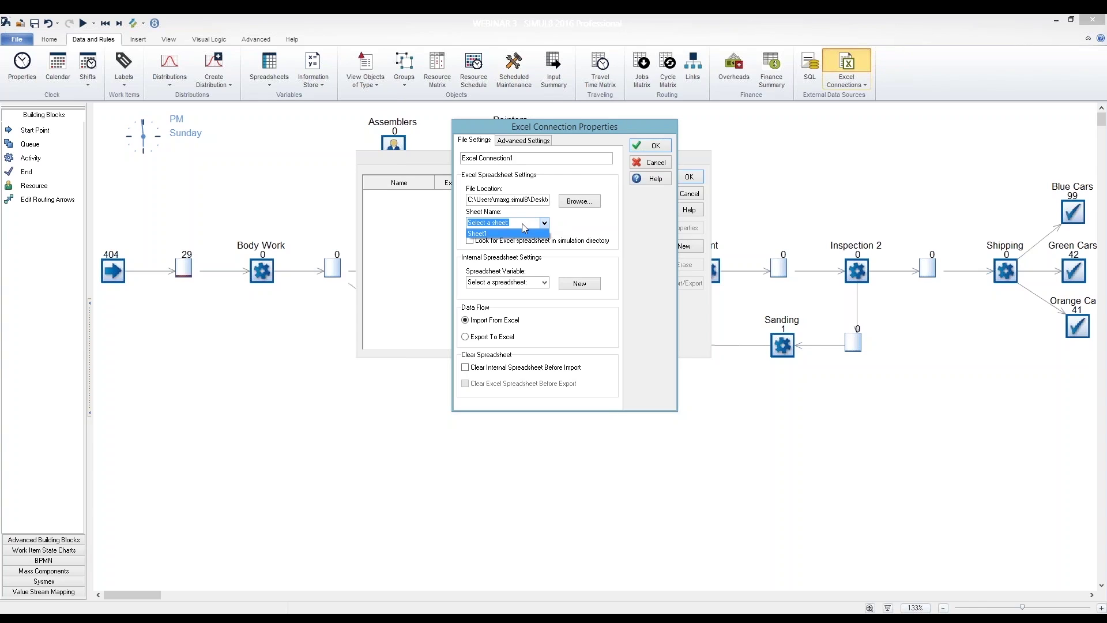
left_click(482, 234)
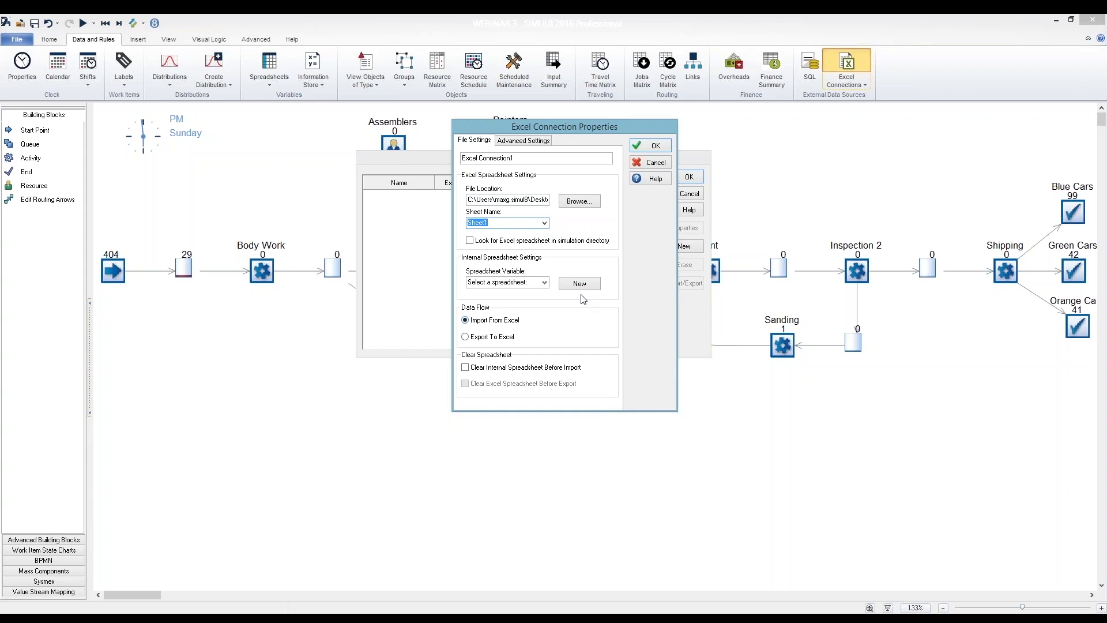
left_click(543, 282)
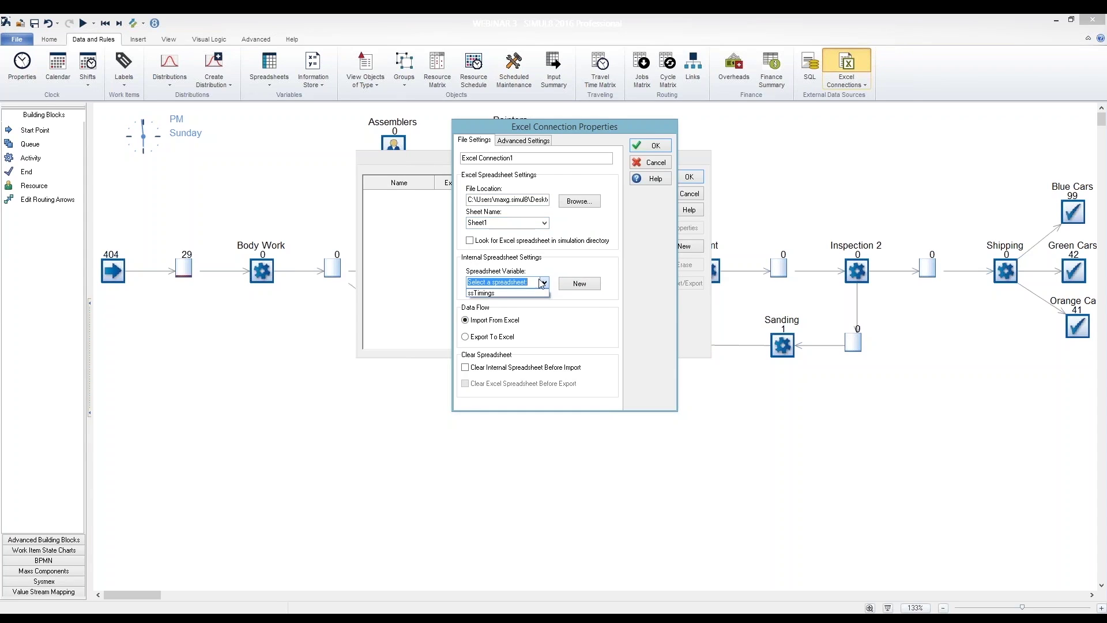
left_click(491, 294)
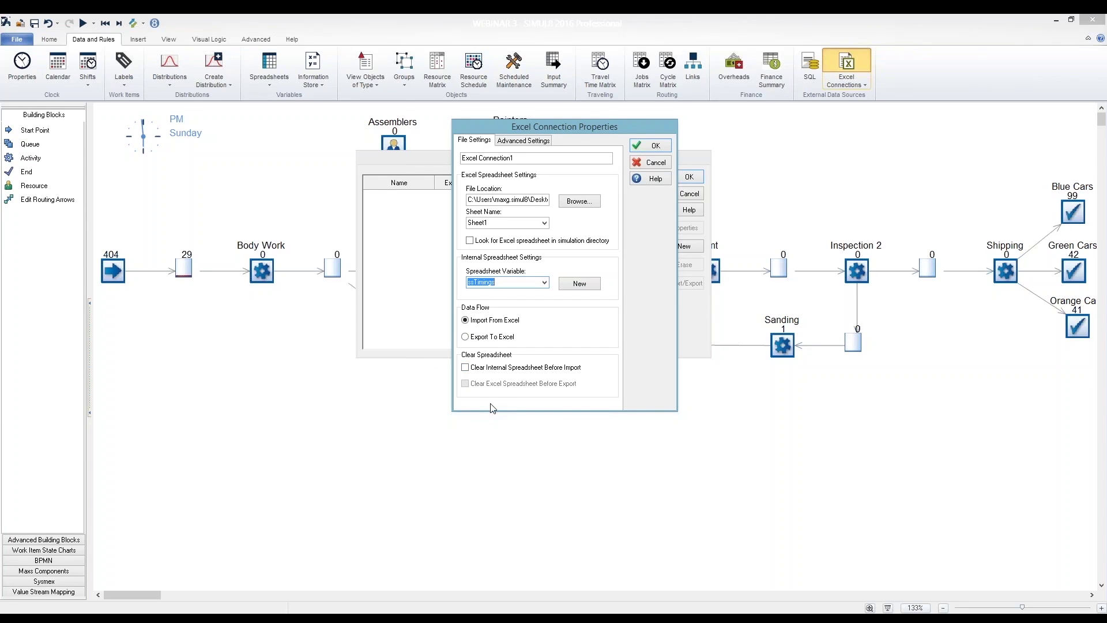
left_click(641, 147)
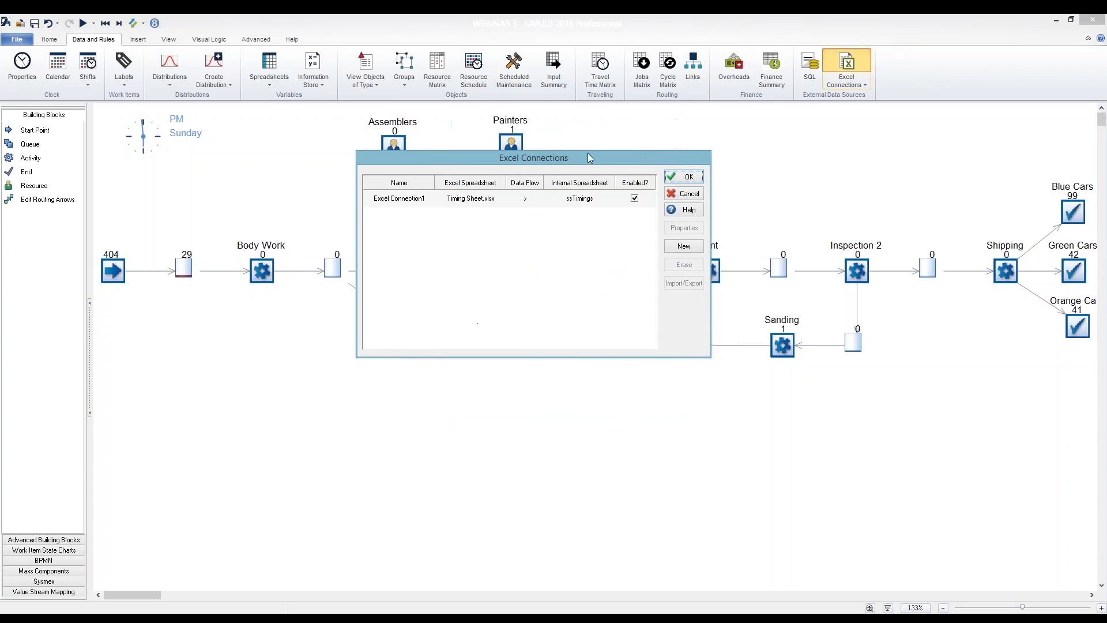
left_click(386, 199)
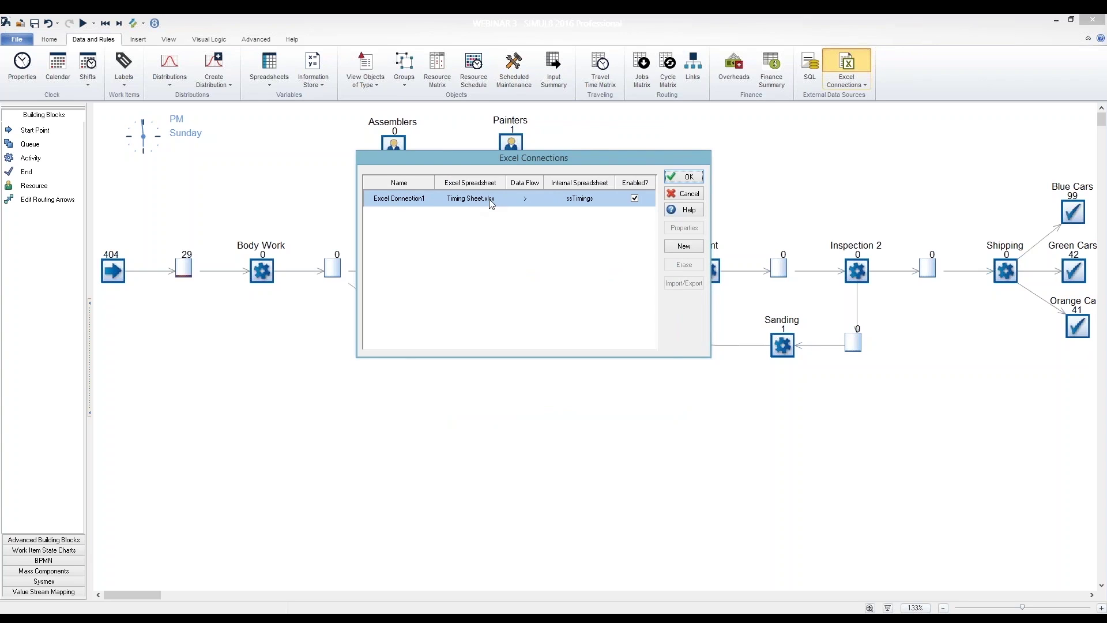
left_click(683, 175)
- Check the timing values in the ssTimings spreadsheet and close it
left_click(267, 87)
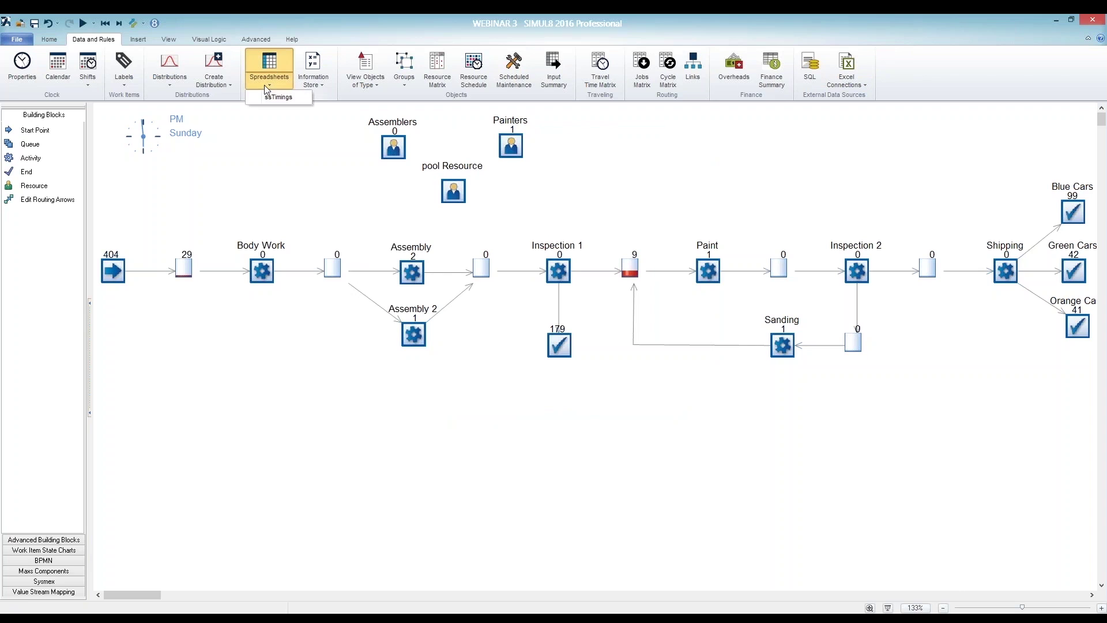
left_click(270, 100)
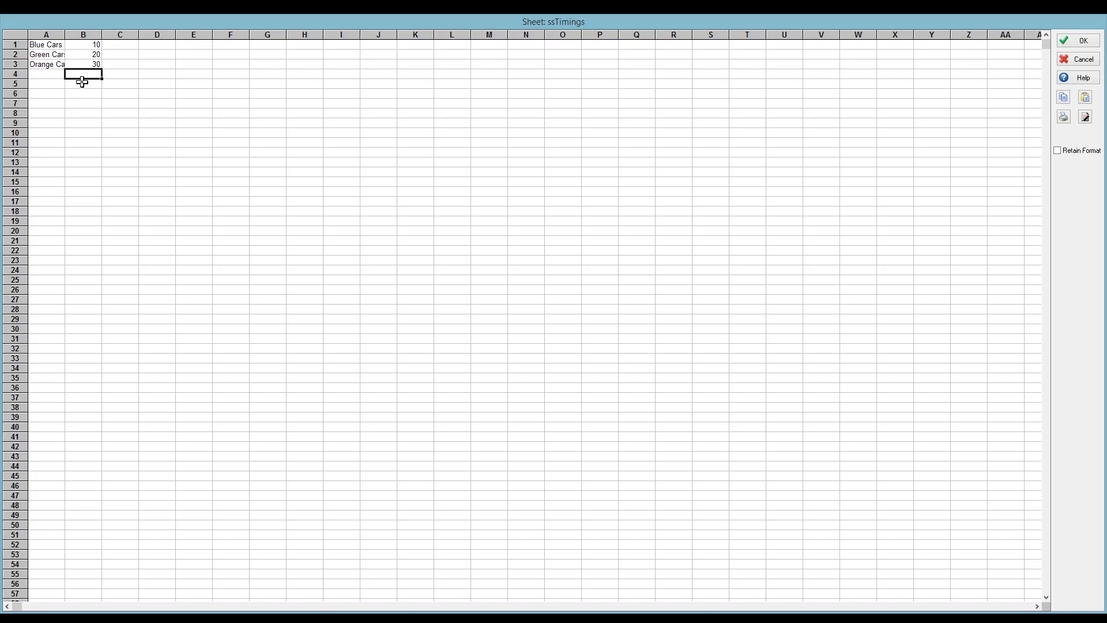
left_click(1071, 41)
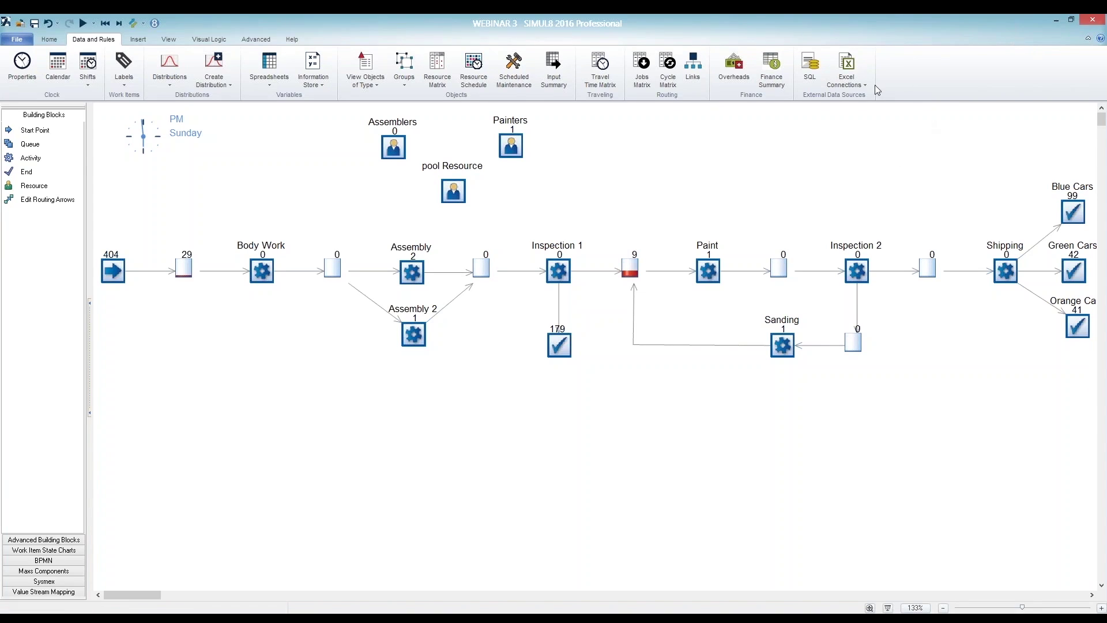
- Import all Excel connections, check the timings in the ssTimings spreadsheet and close it
left_click(852, 86)
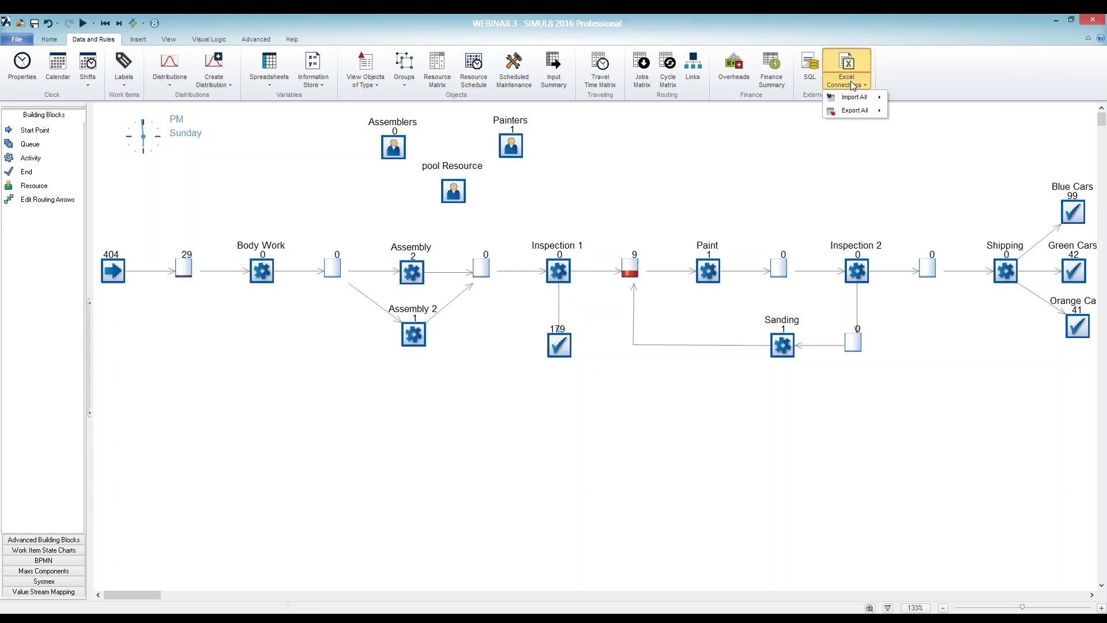
mouse_move(853, 99)
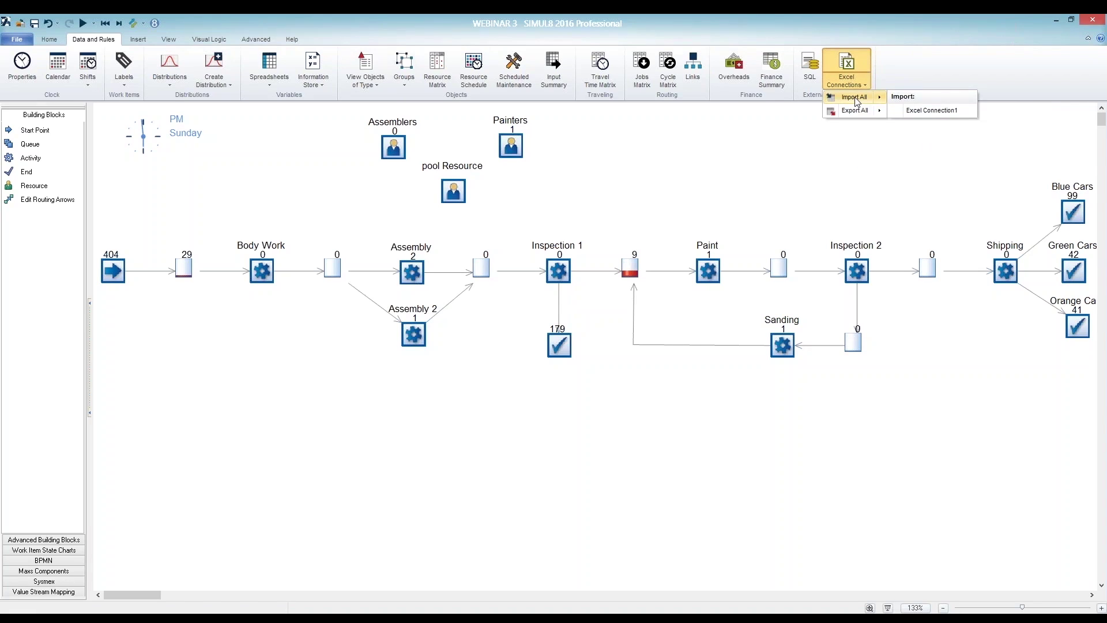
left_click(857, 98)
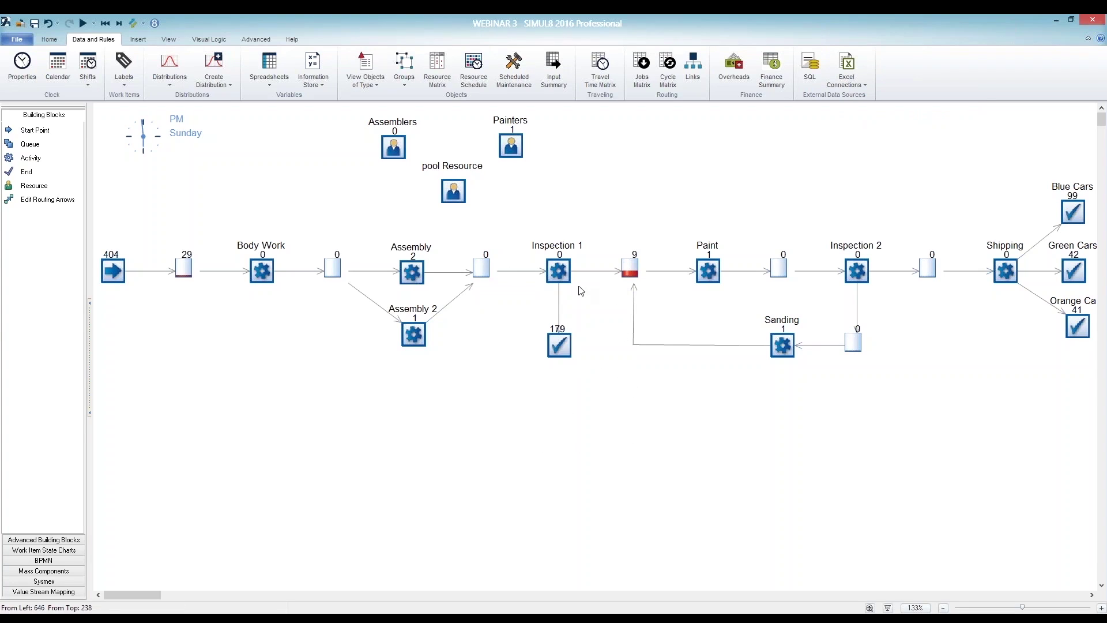
left_click(269, 87)
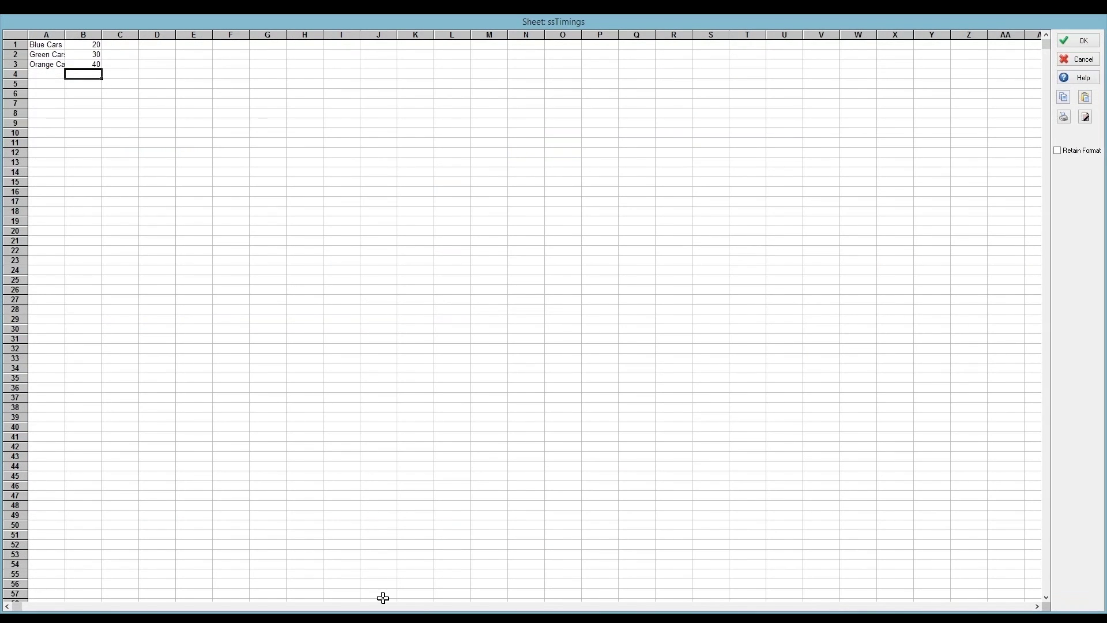
left_click(1066, 42)
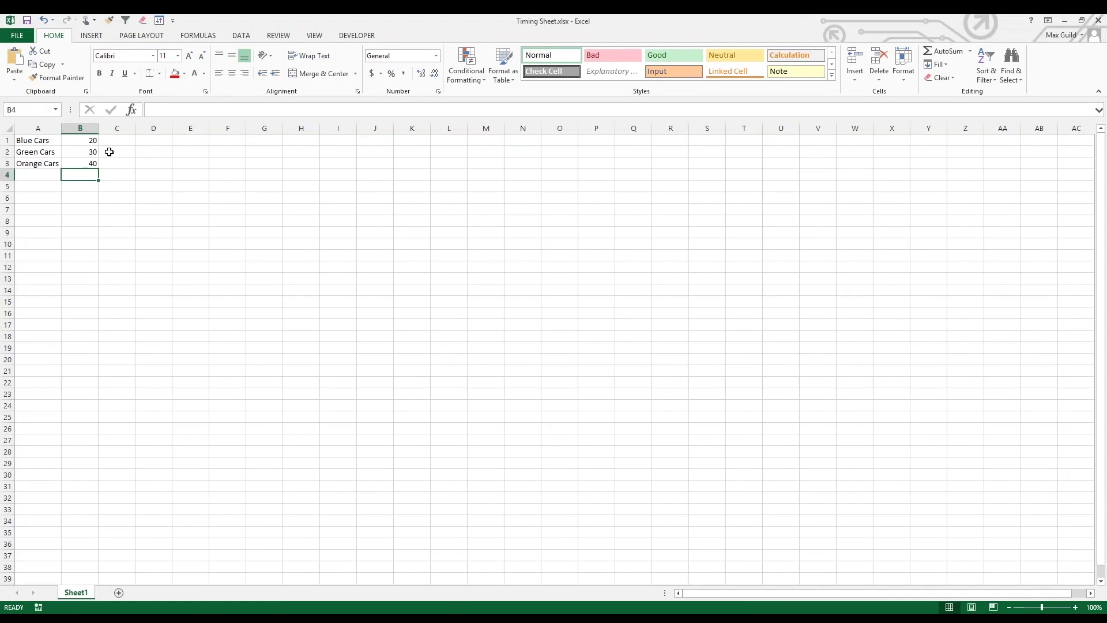
- In Excel's Timing Sheet.xlsx, set the timings to 2 for Blue Cars, 4 for Green Cars and 6 for Orange Cars, and save the workbook
left_click(85, 143)
type("2")
key("Return")
key("Return")
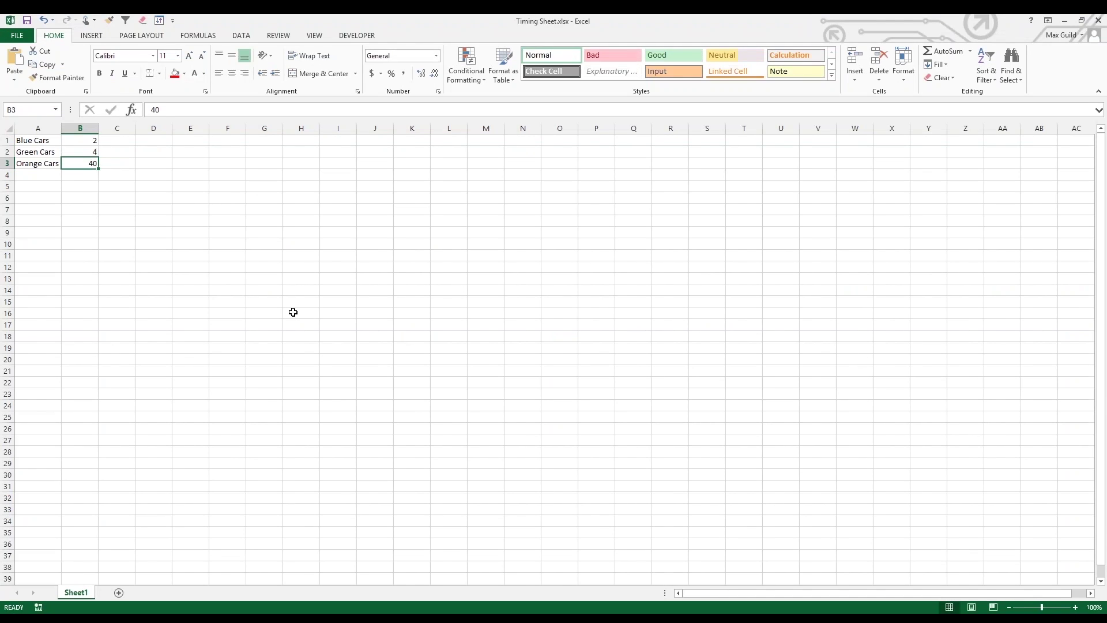
type("6")
key("Return")
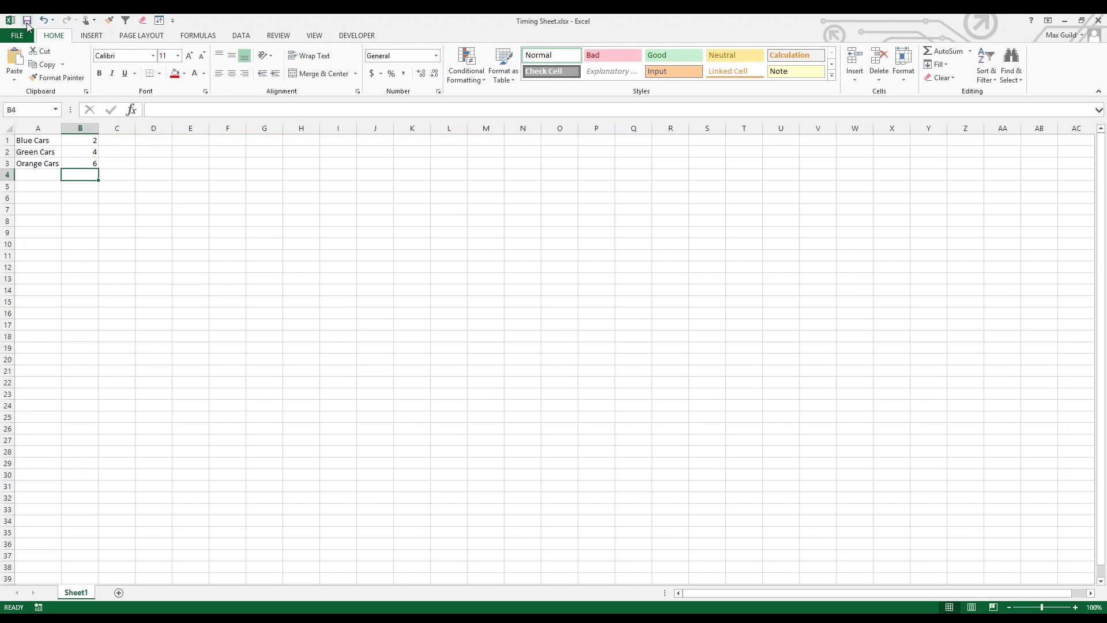
- Switch to SIMUL8, import all Excel connections again, check the timings in ssTimings and close the spreadsheet
key("alt+Tab")
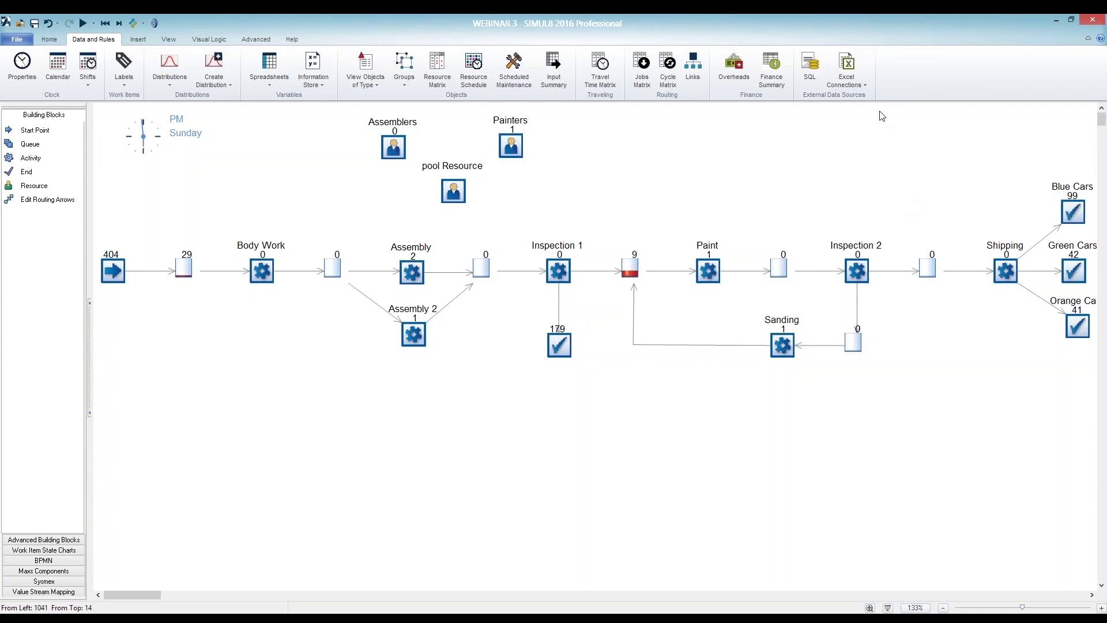
left_click(845, 87)
left_click(851, 94)
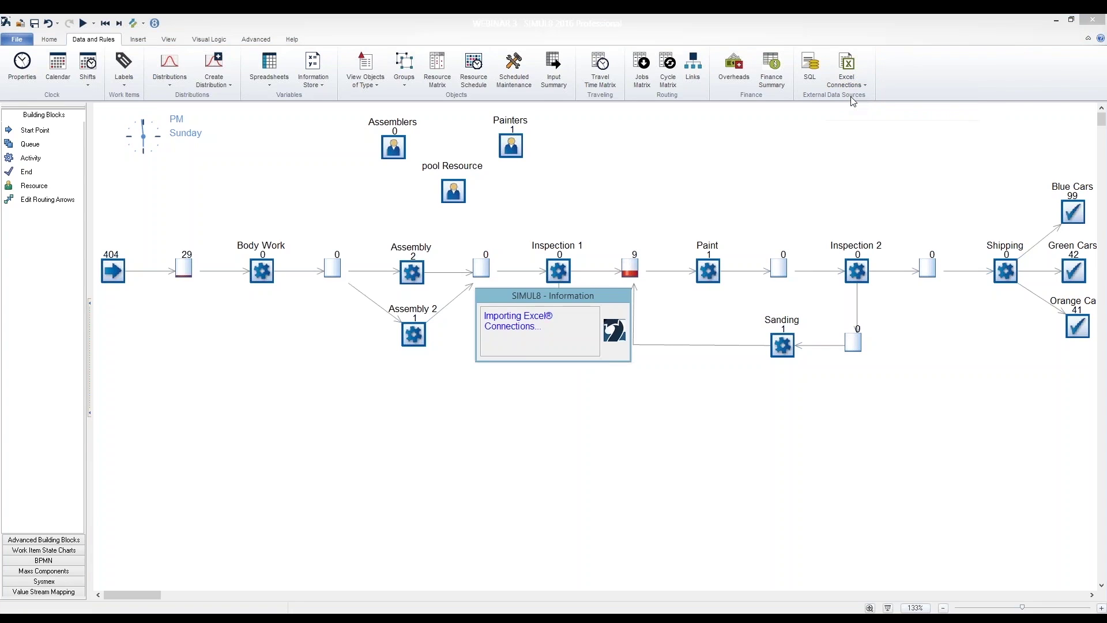
left_click(271, 87)
left_click(278, 97)
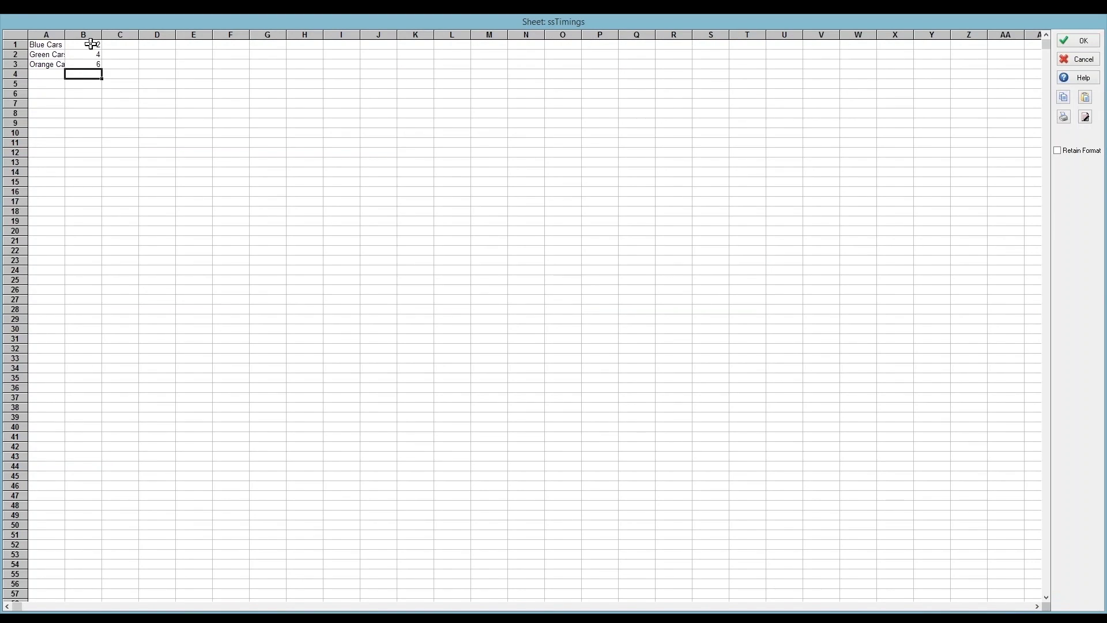
left_click(1090, 43)
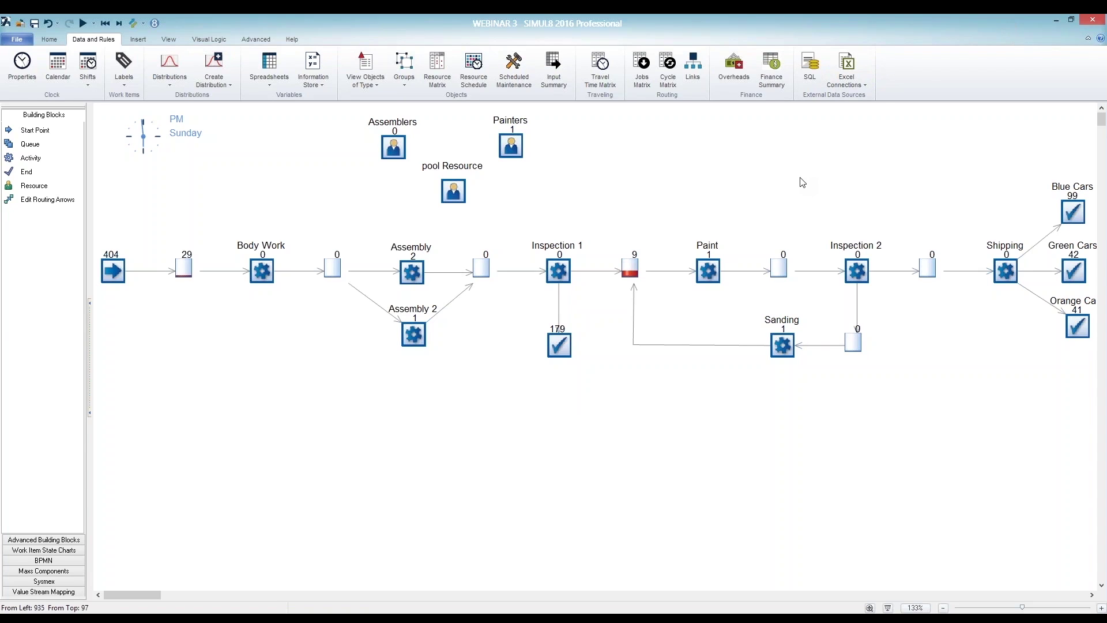
- Look at the Export All options of the Excel connections without exporting anything
left_click(846, 69)
mouse_move(855, 110)
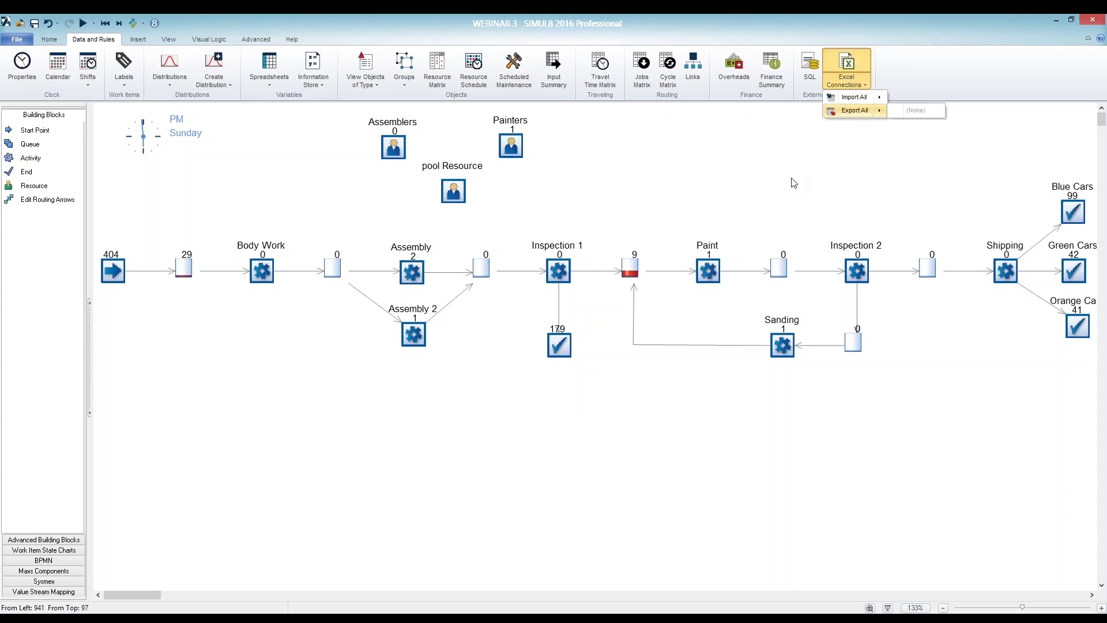
left_click(715, 171)
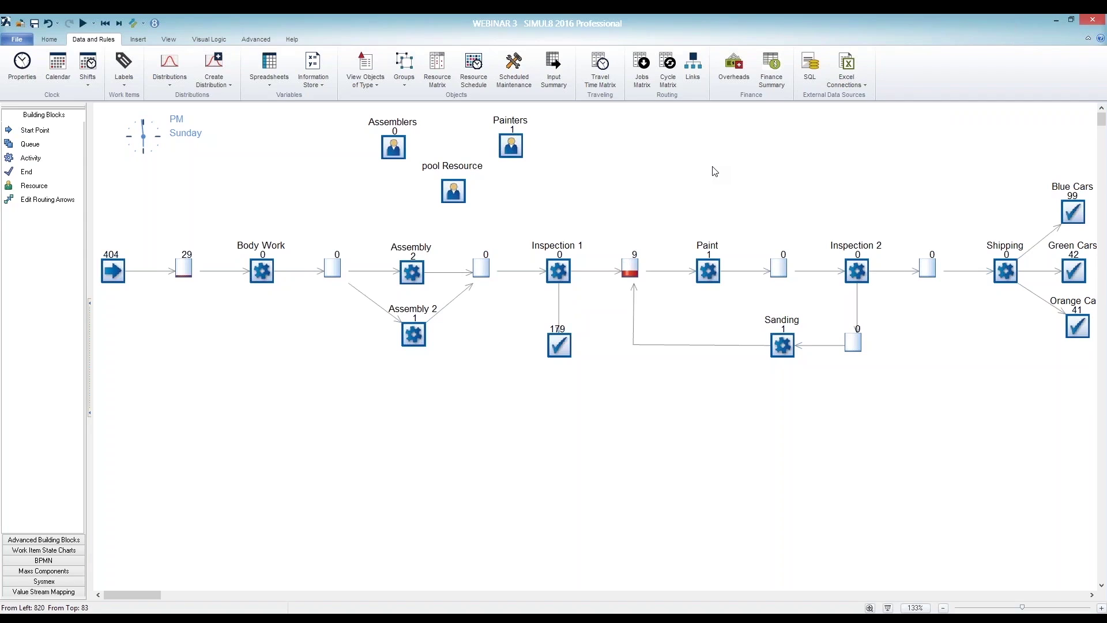
- Switch to PowerPoint, present the "Importing Information From Excel" slide and the questions slide, and end the slide show
left_click(310, 617)
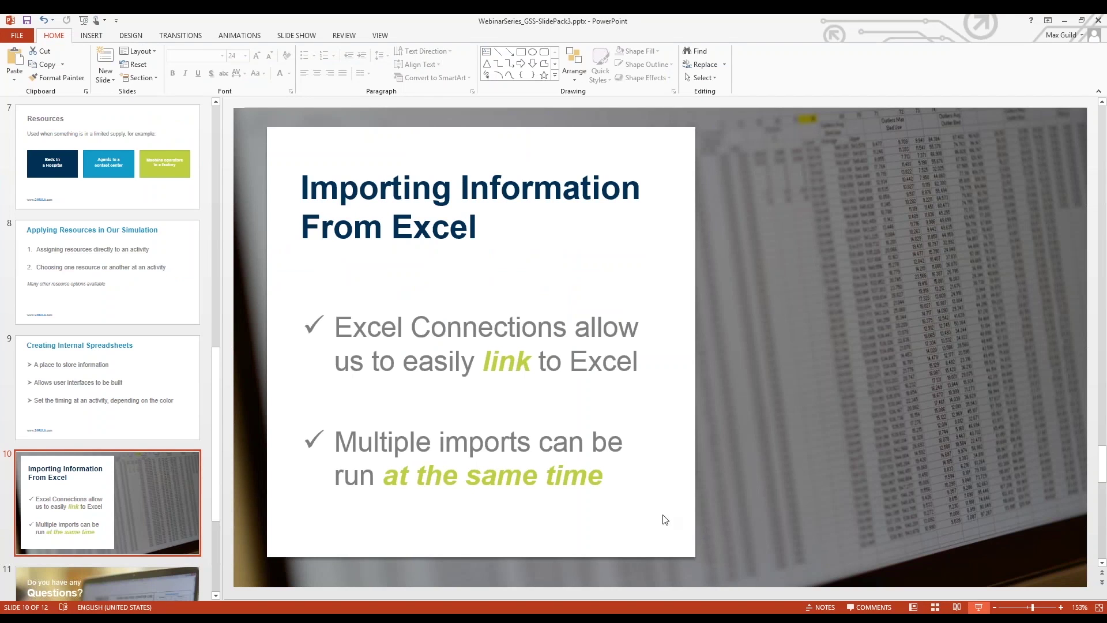
key("shift+F5")
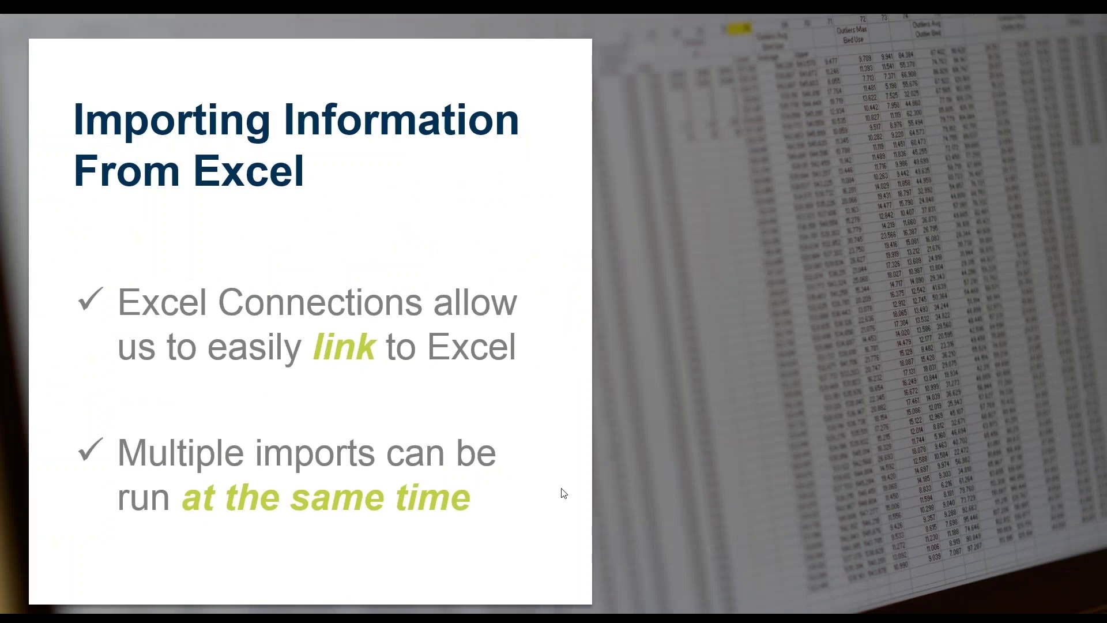
key("Right")
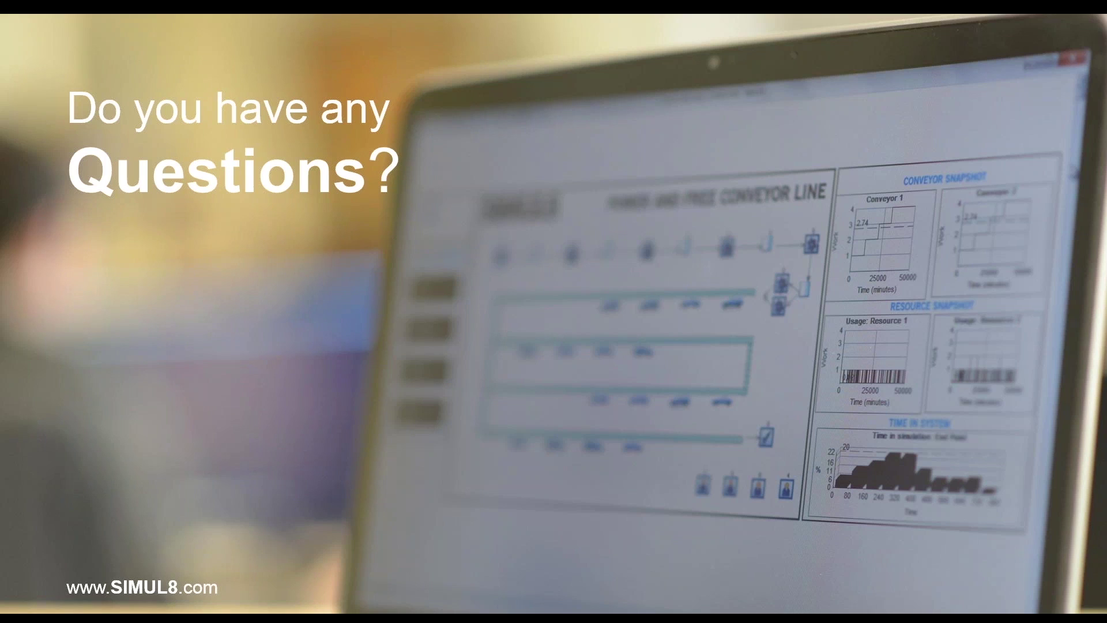
key("Escape")
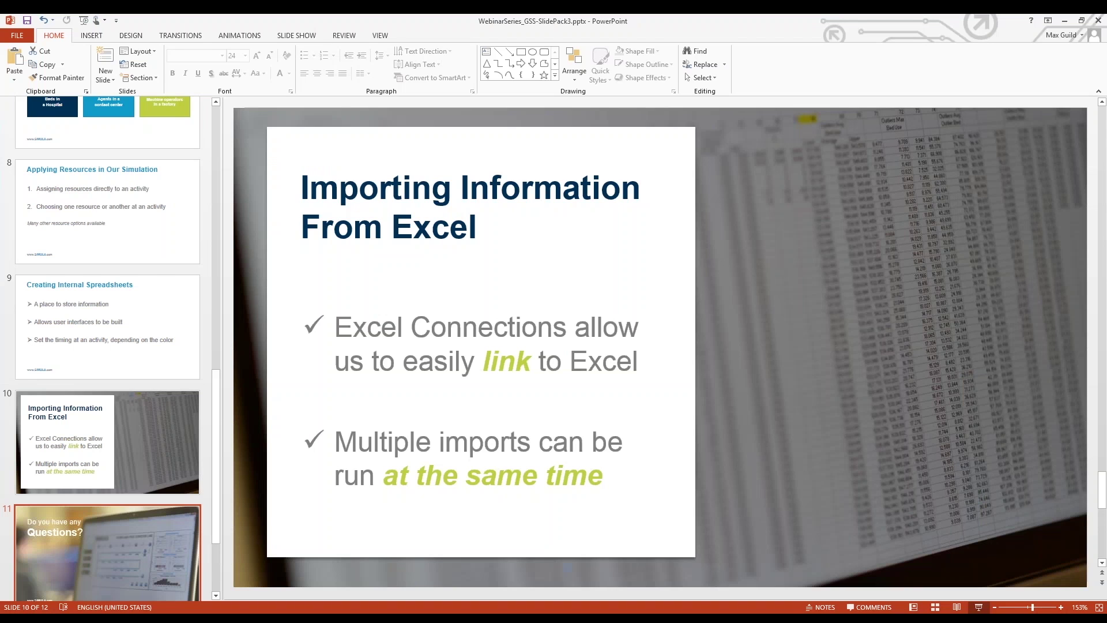
- Switch to SIMUL8, check the start time and duration of the day in the clock properties, and accept the dialog
key("alt+Tab")
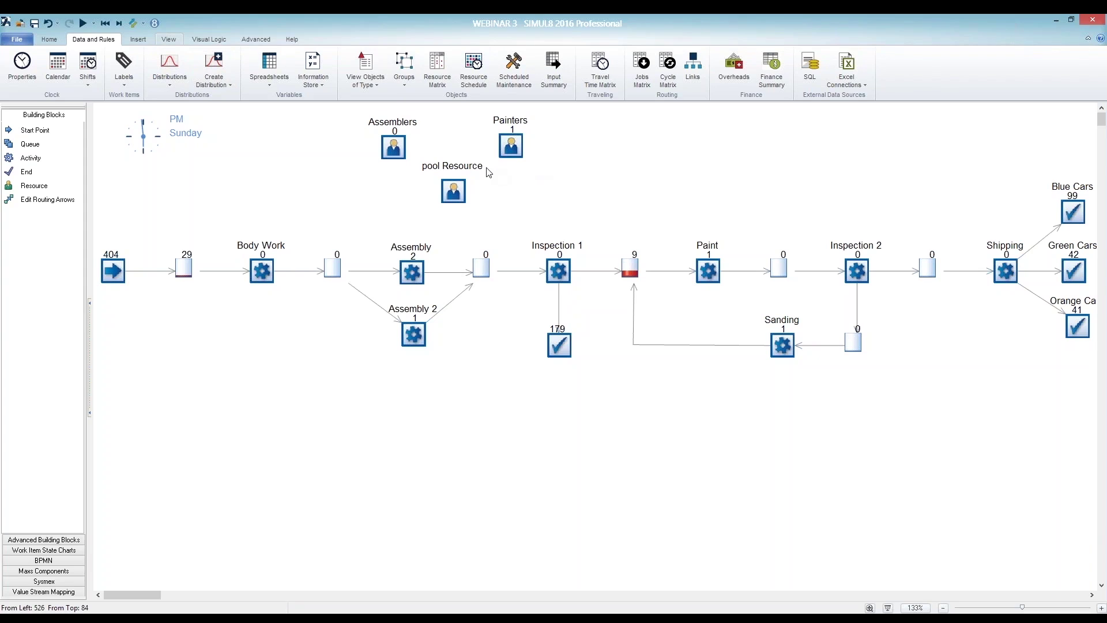
double_click(159, 139)
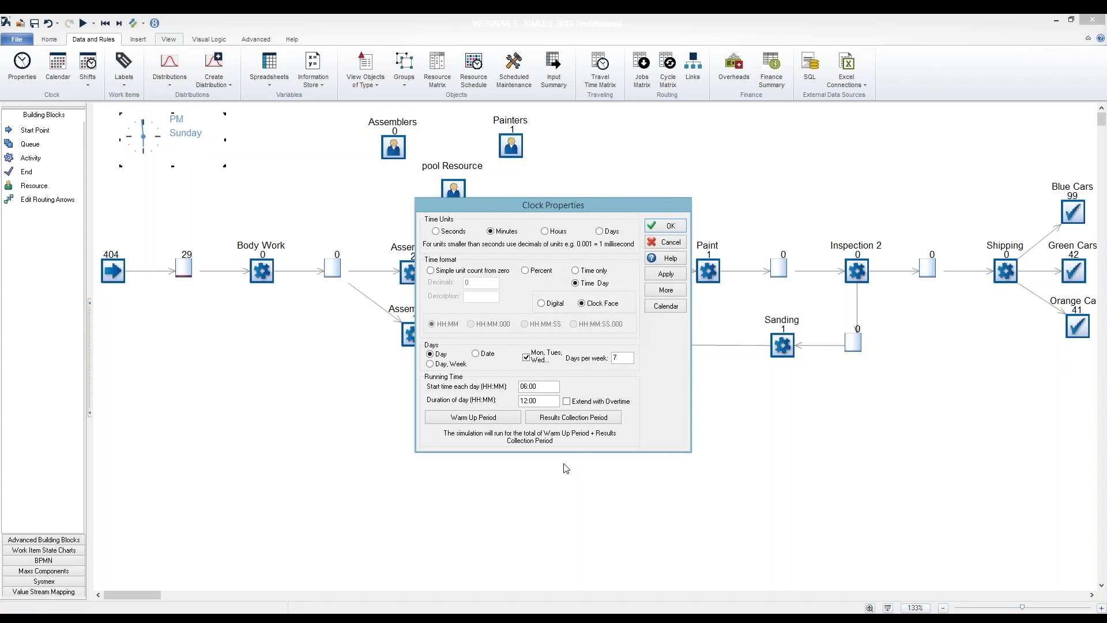
double_click(527, 400)
left_click(668, 227)
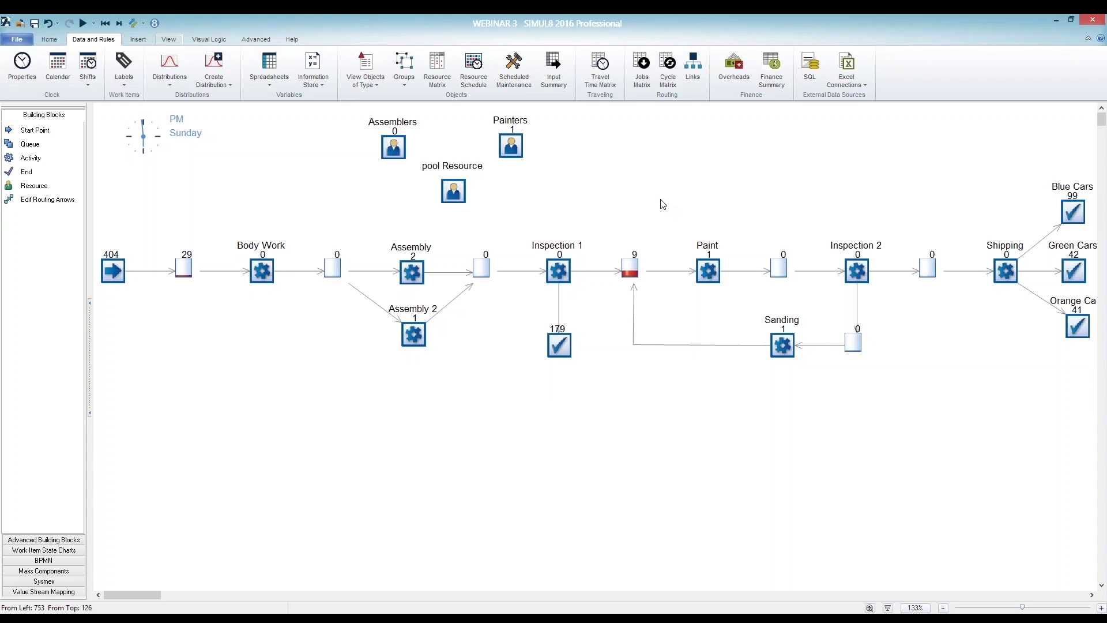
- Create a new shift pattern named Morning Shift with a start time of 06:00 and an end time of 12:00
left_click(93, 66)
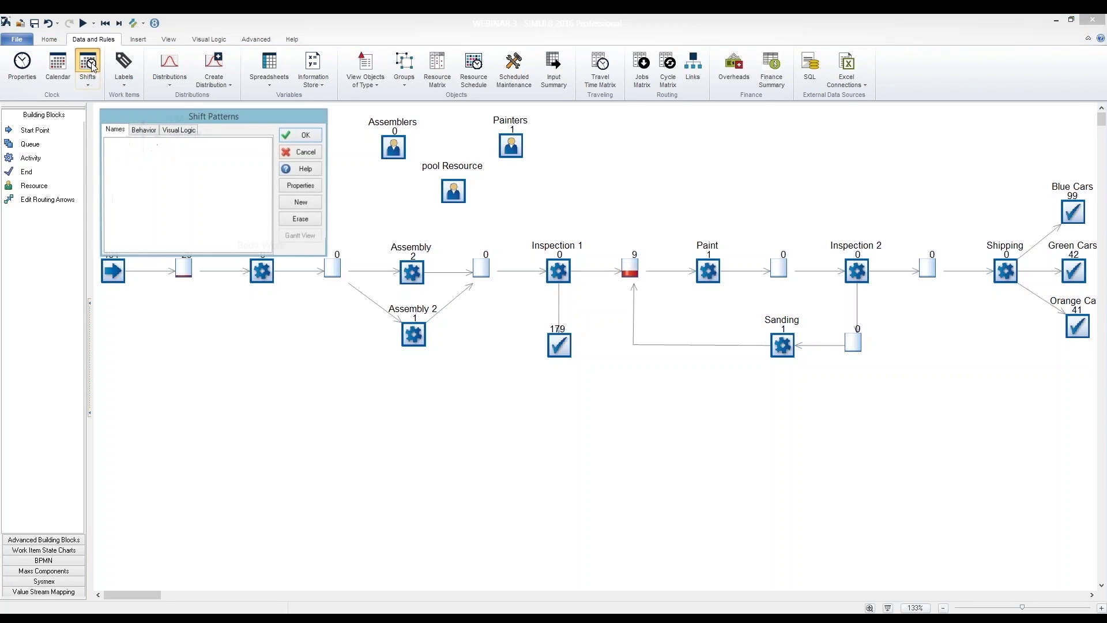
left_click_drag(172, 118, 453, 180)
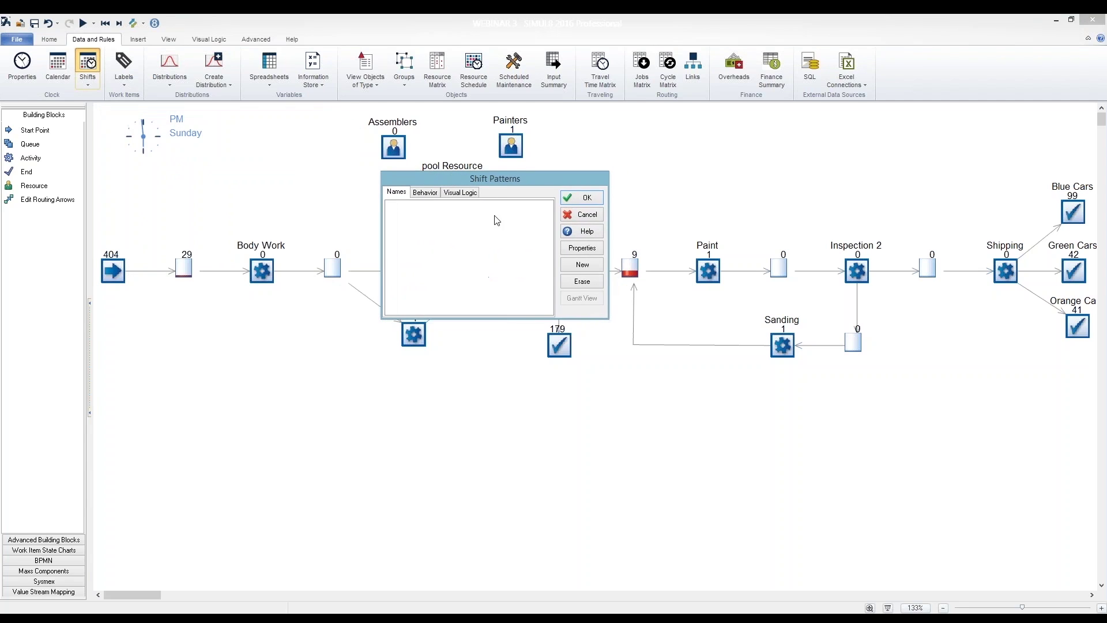
left_click(583, 266)
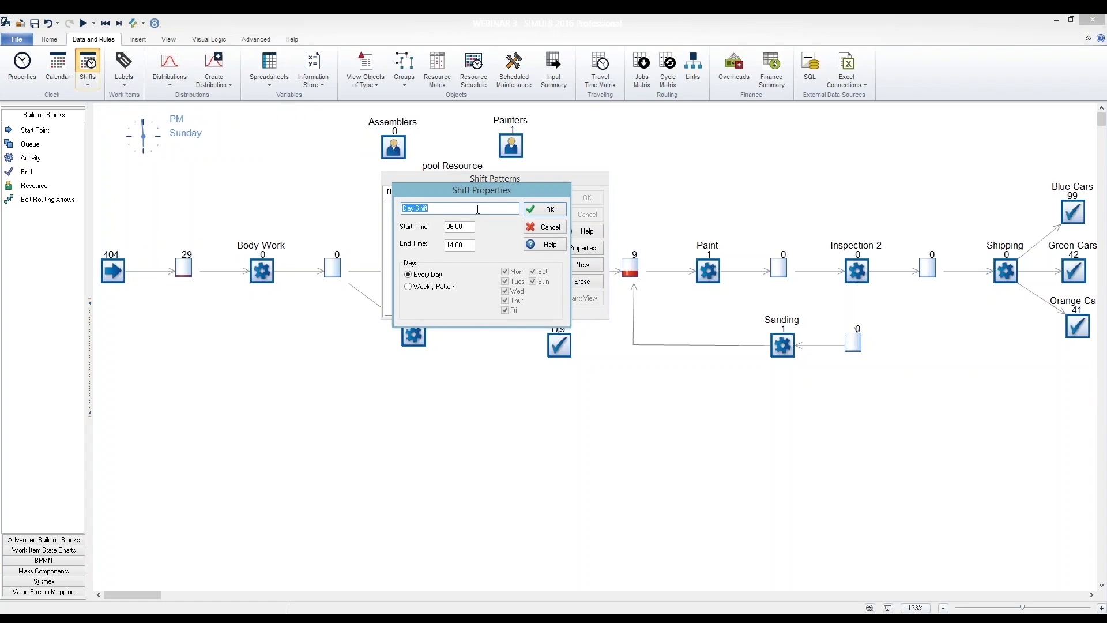
type("Morning Sh")
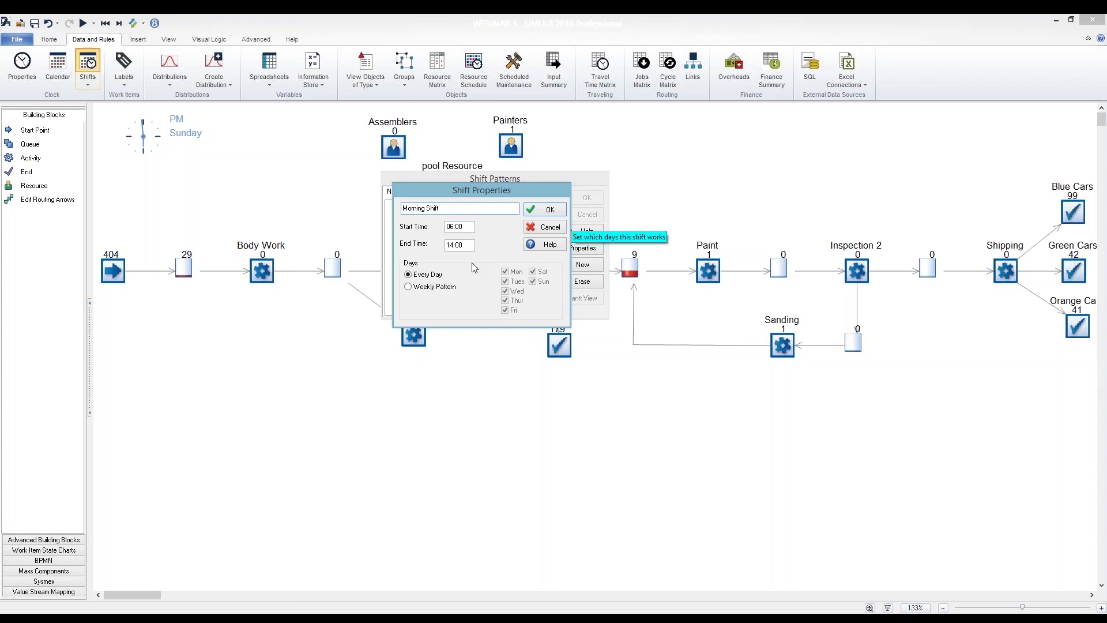
double_click(454, 245)
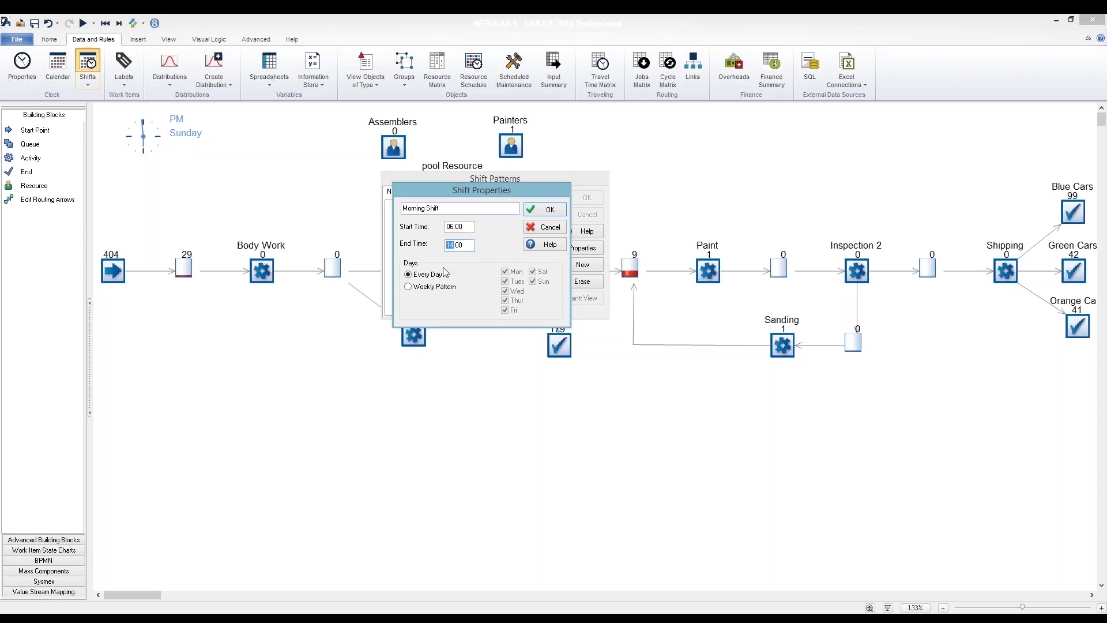
type("12")
- Try a weekly pattern of only Monday, Wednesday and Friday for the Morning Shift, and return it to Every Day
left_click(409, 287)
left_click(510, 282)
left_click(505, 271)
left_click(506, 300)
left_click(533, 271)
left_click(533, 282)
left_click(506, 271)
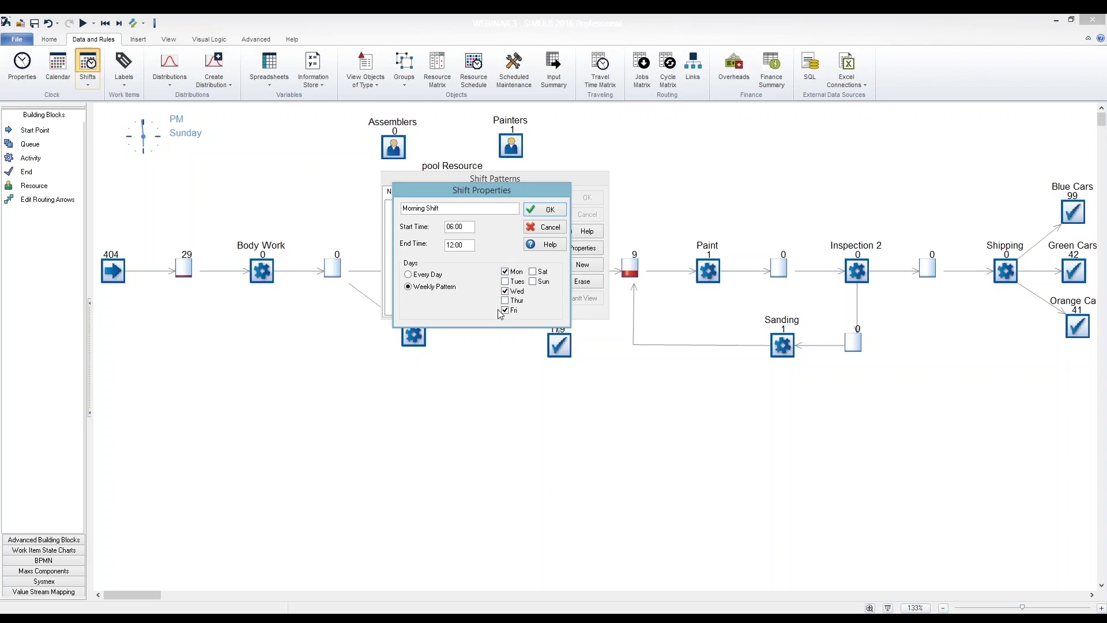
left_click(408, 275)
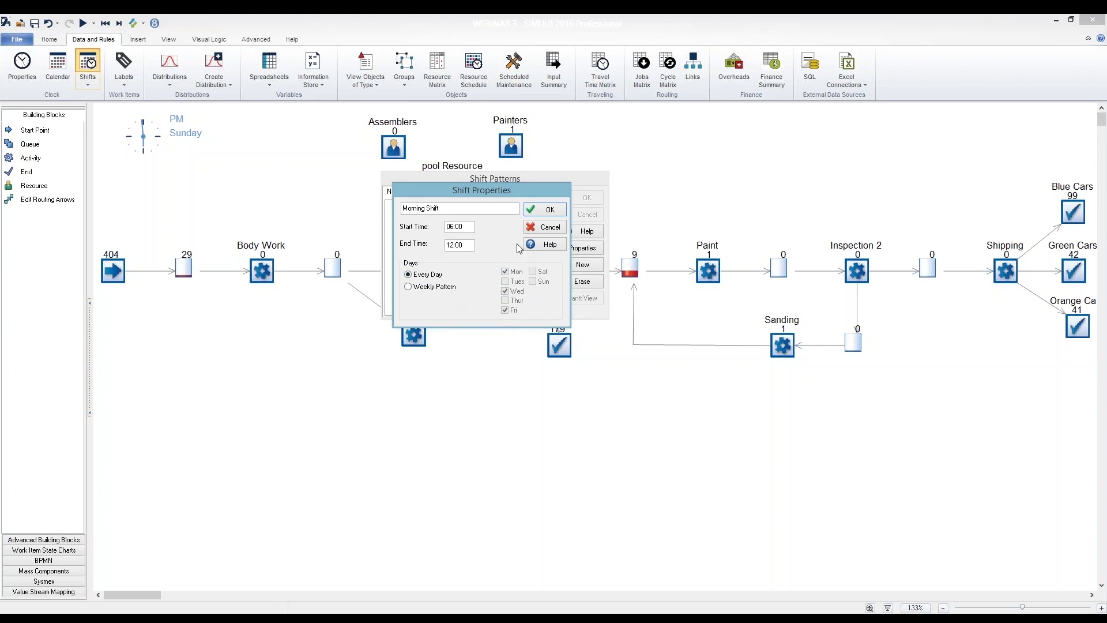
- Accept the Morning Shift, and add an Afternoon Shift running every day from 12:00 to 18:00
left_click(545, 210)
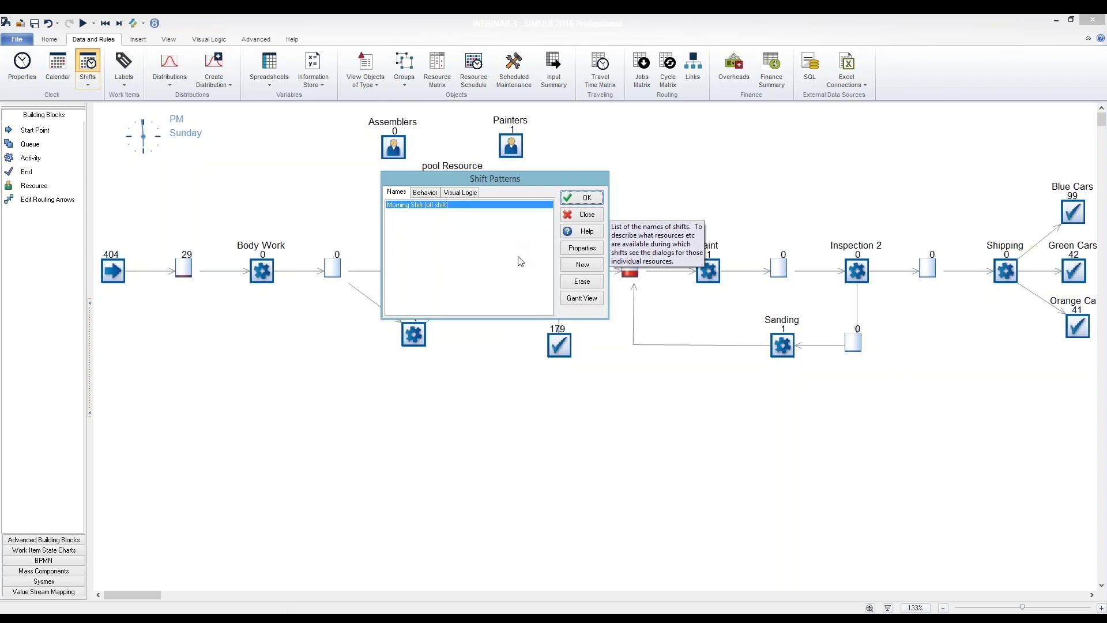
left_click(584, 267)
type("Afternoon Shift")
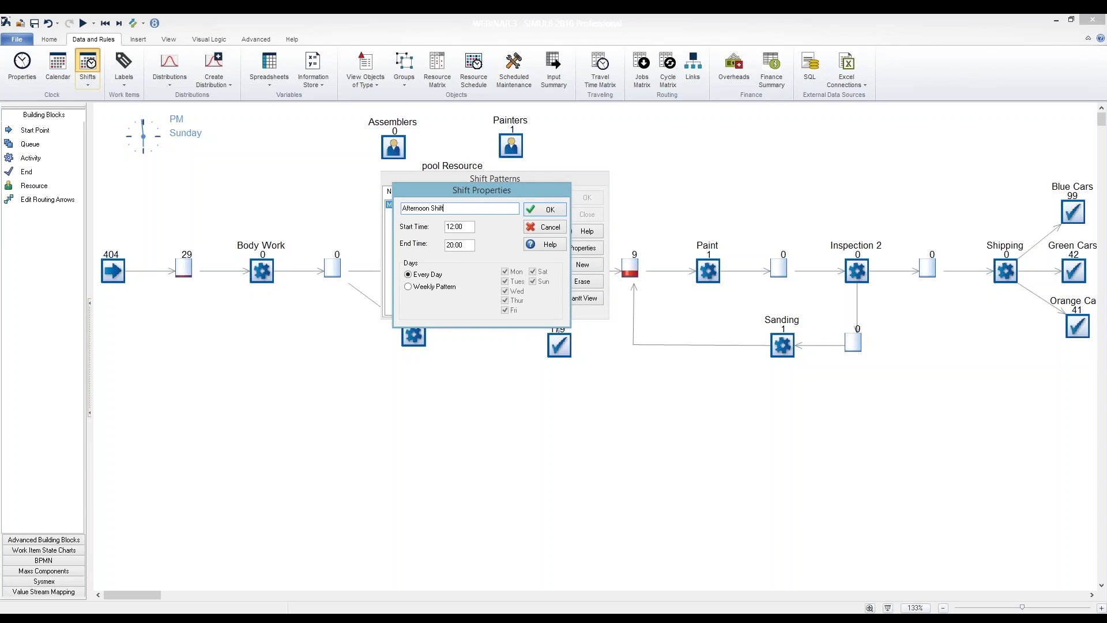
double_click(458, 226)
left_click_drag(454, 243, 446, 243)
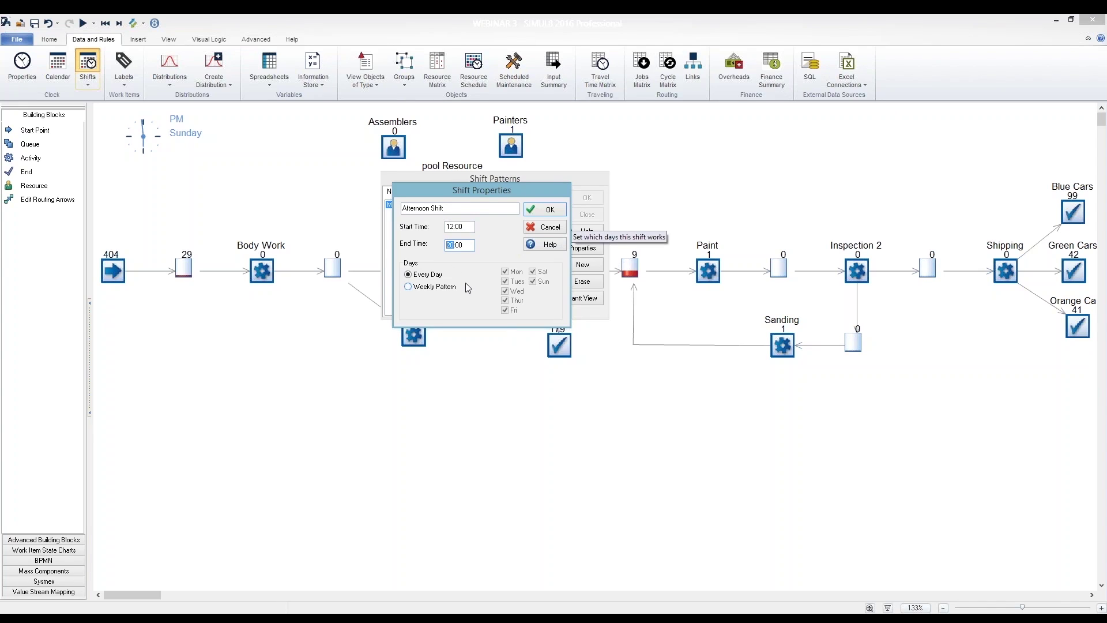
type("18")
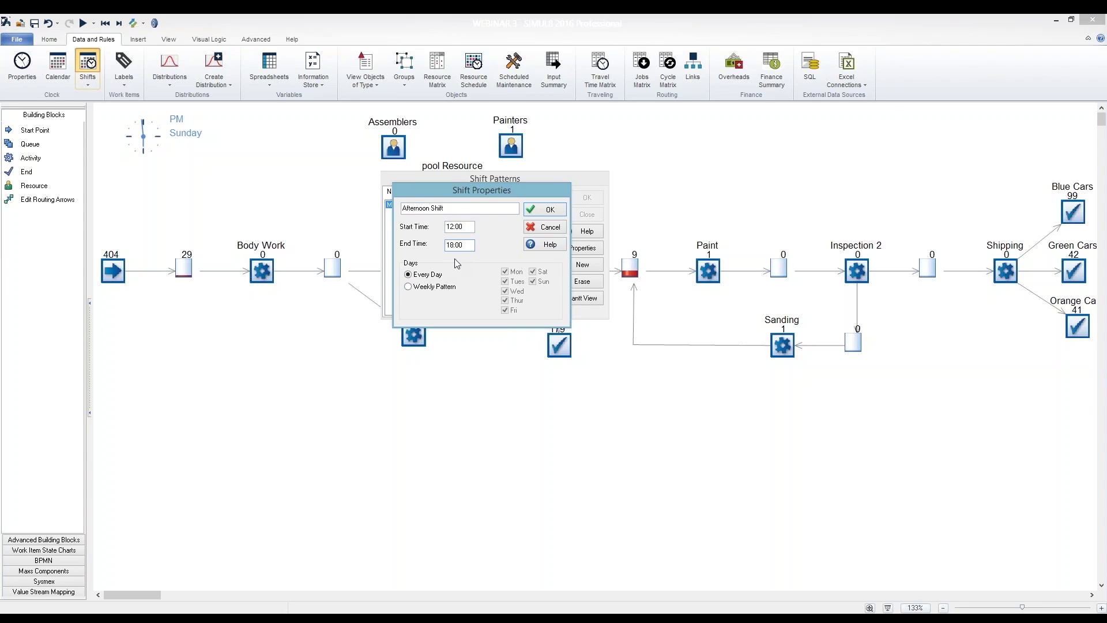
left_click(534, 211)
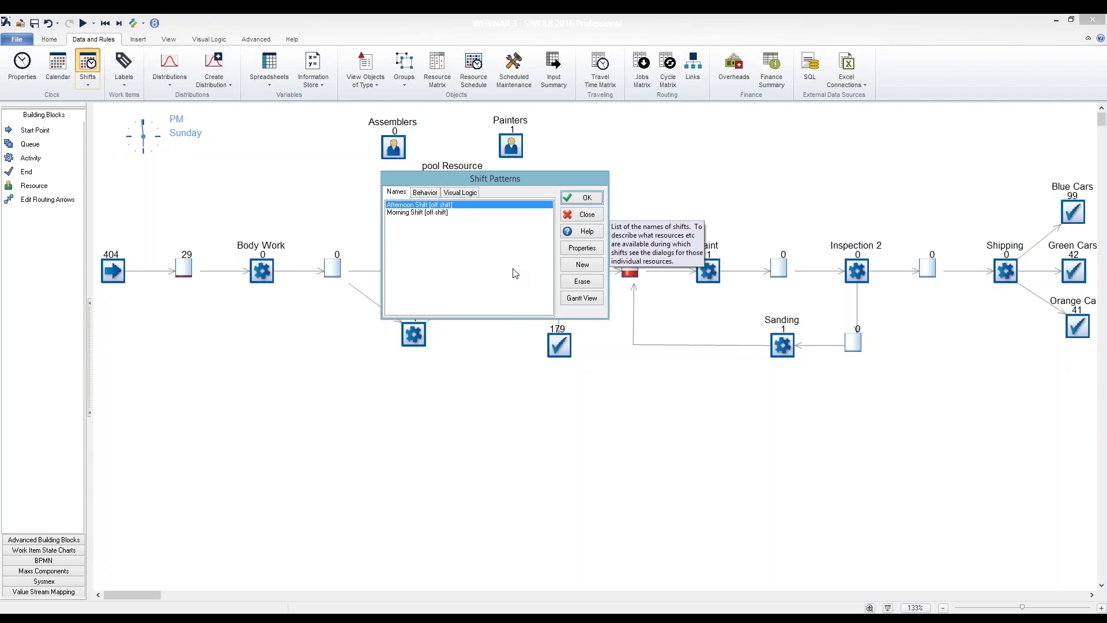
- Examine the Morning and Afternoon Shifts across the whole week in the shifts Gantt view, enlarging its window
left_click(581, 298)
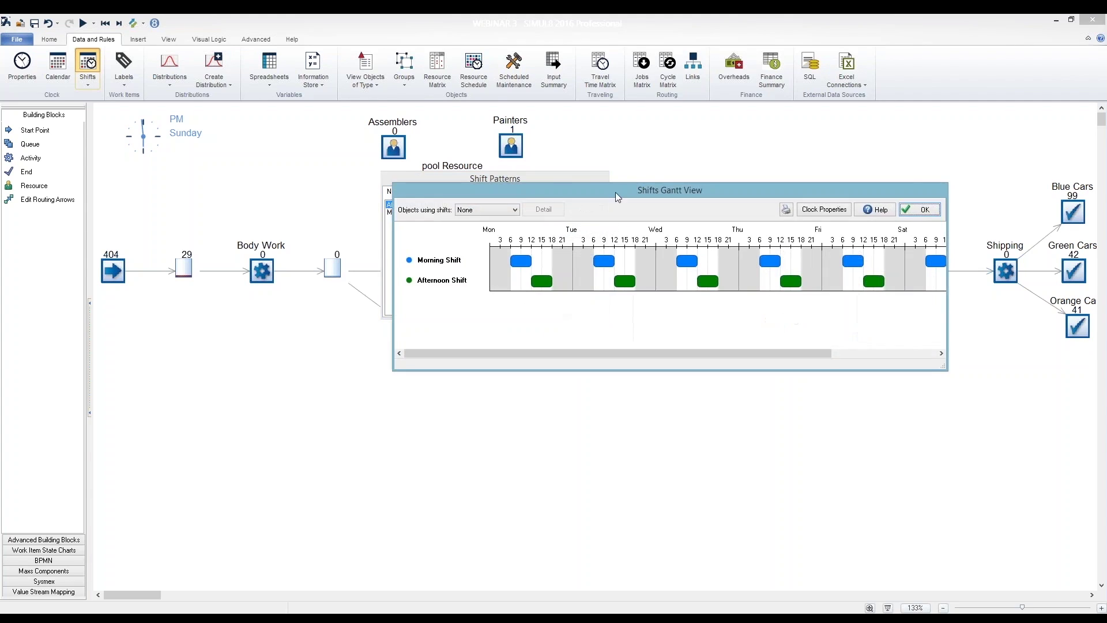
left_click_drag(622, 193, 470, 238)
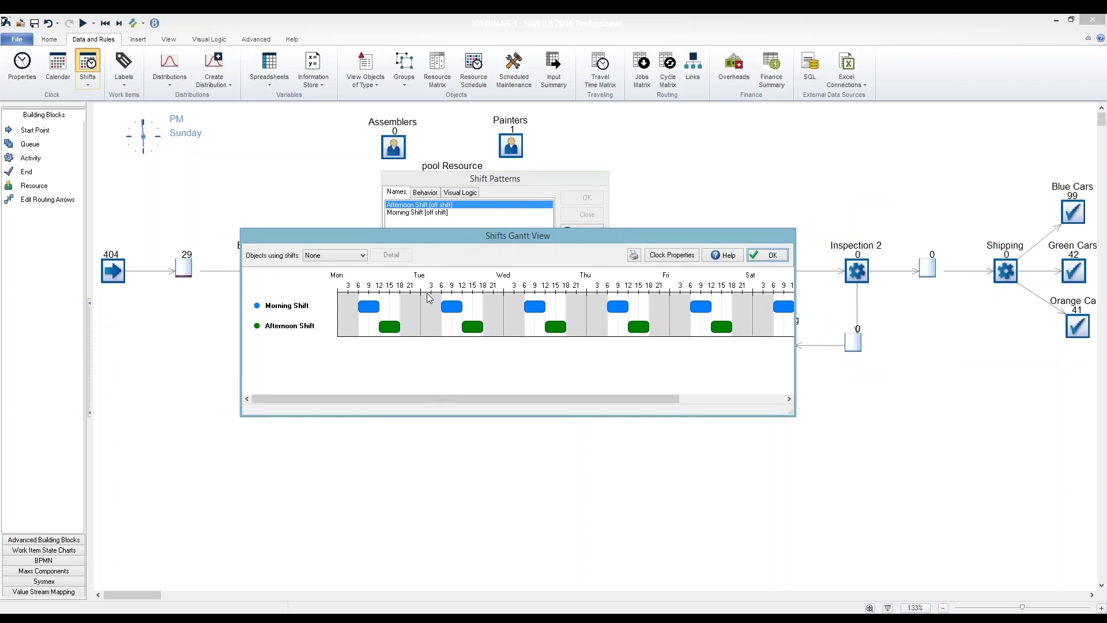
left_click_drag(796, 352, 1025, 346)
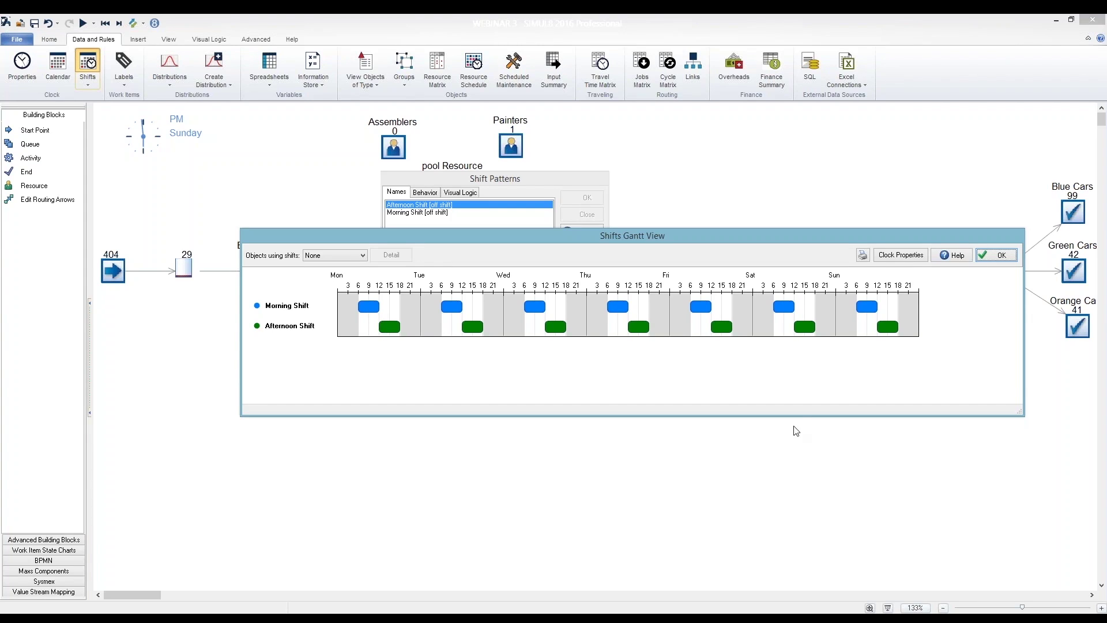
- Close the shifts Gantt view and accept the shift patterns
left_click(996, 256)
left_click(592, 199)
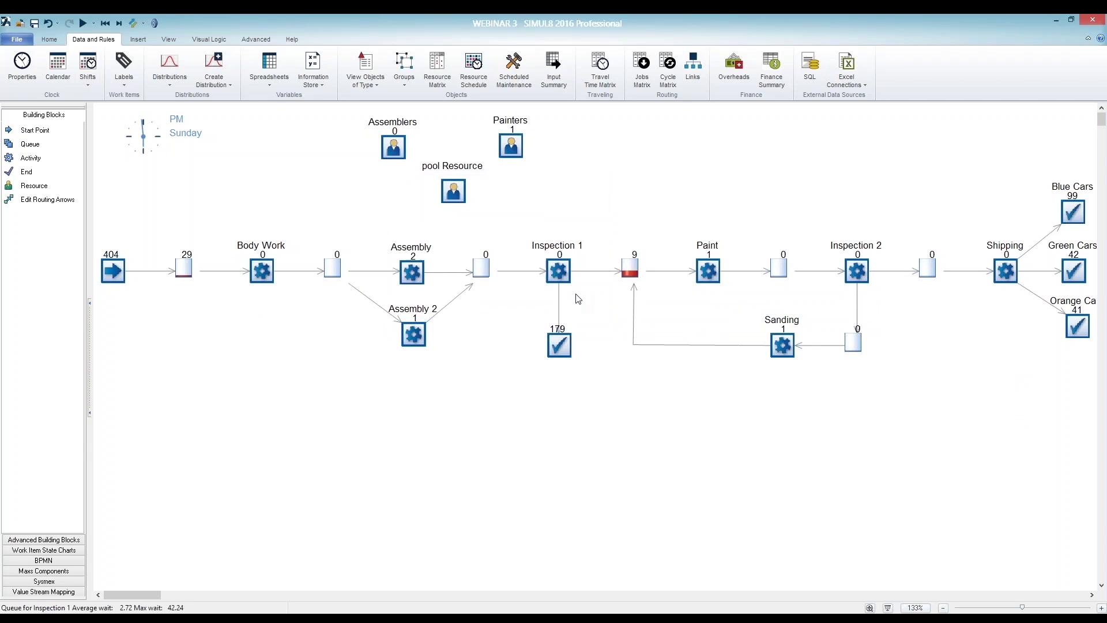
mouse_move(705, 267)
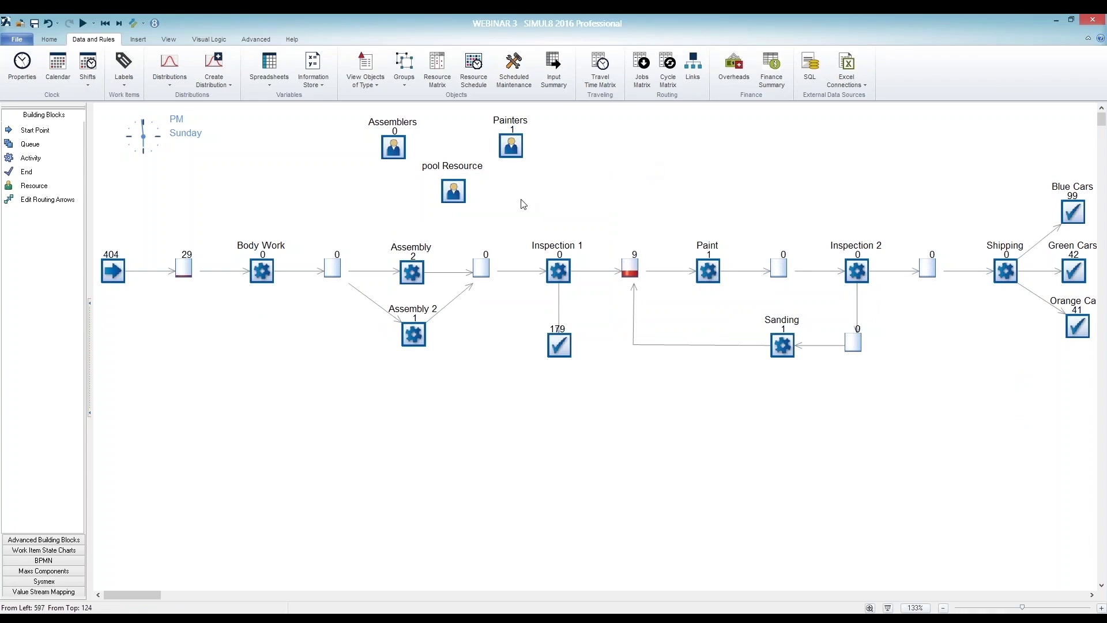
- Make the Assemblers resource shift dependent, with 3 available in the Morning Shift and 2 in the Afternoon Shift
left_click(387, 148)
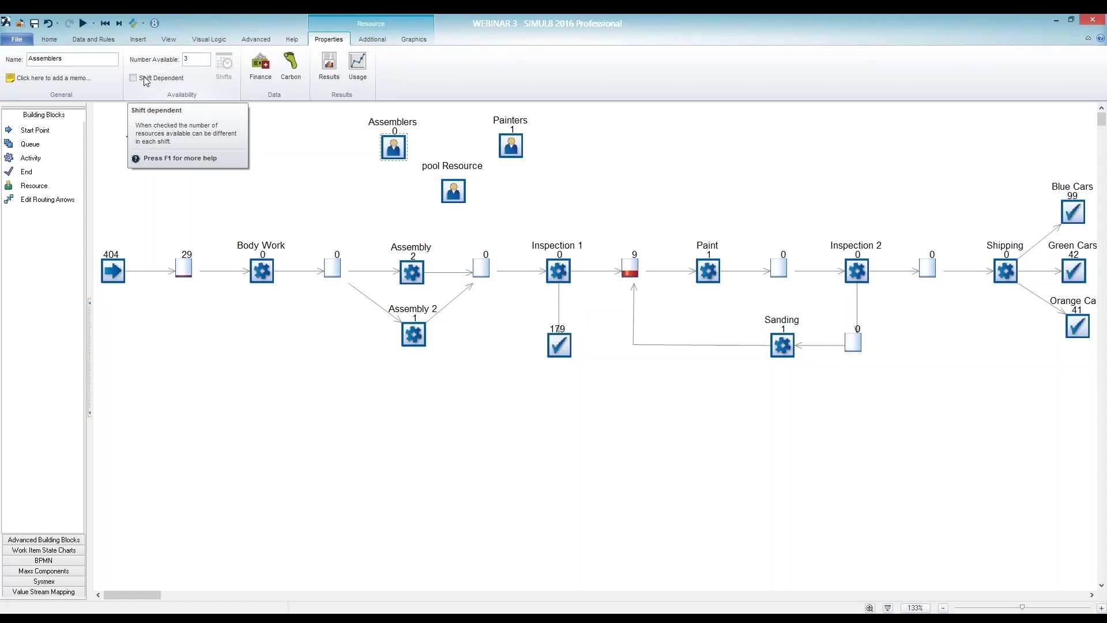
left_click(190, 63)
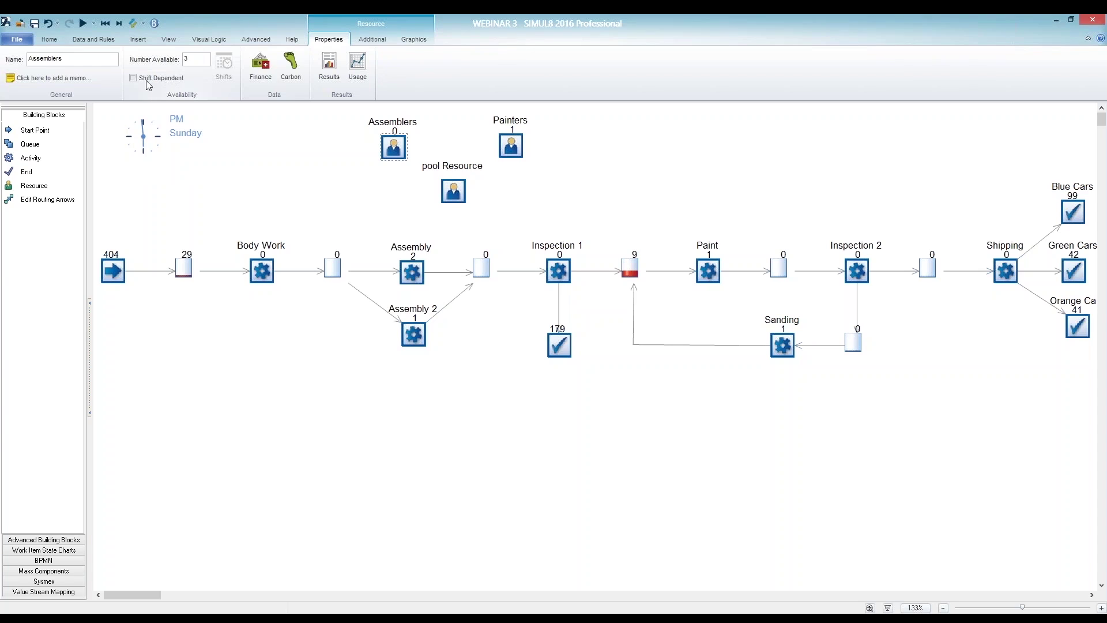
left_click(134, 78)
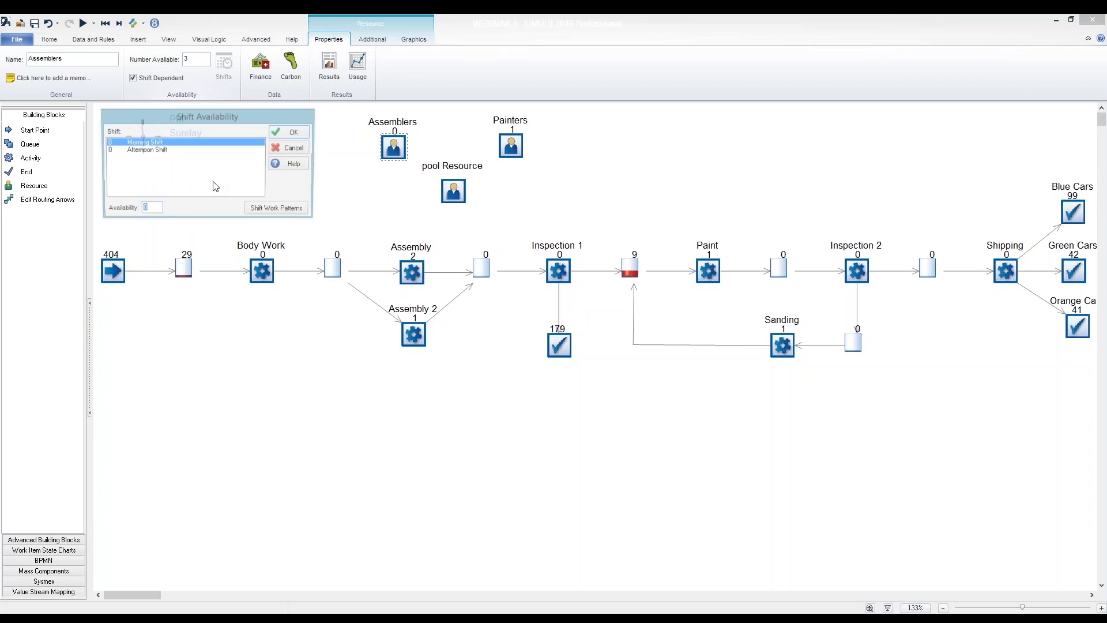
left_click_drag(207, 116, 232, 136)
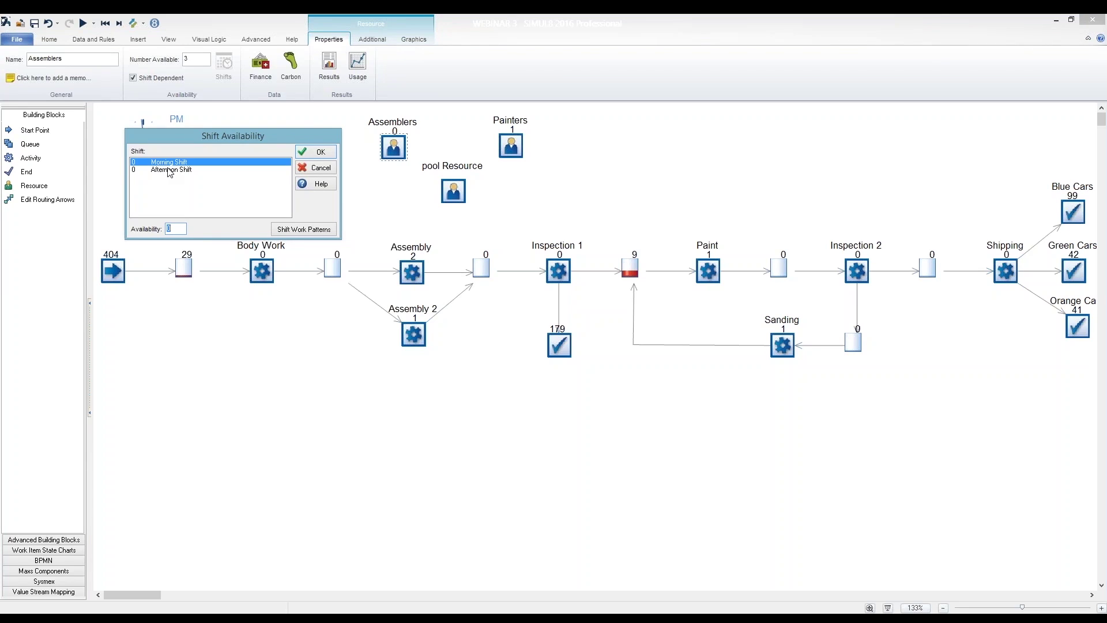
type("3")
left_click(168, 164)
left_click(164, 171)
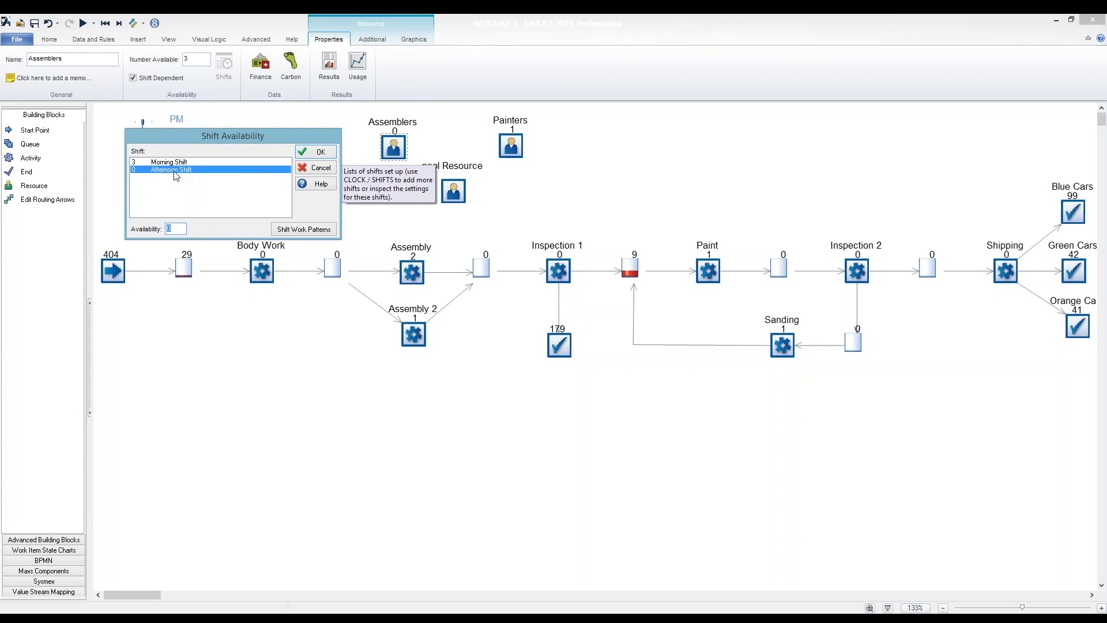
type("2")
left_click(173, 164)
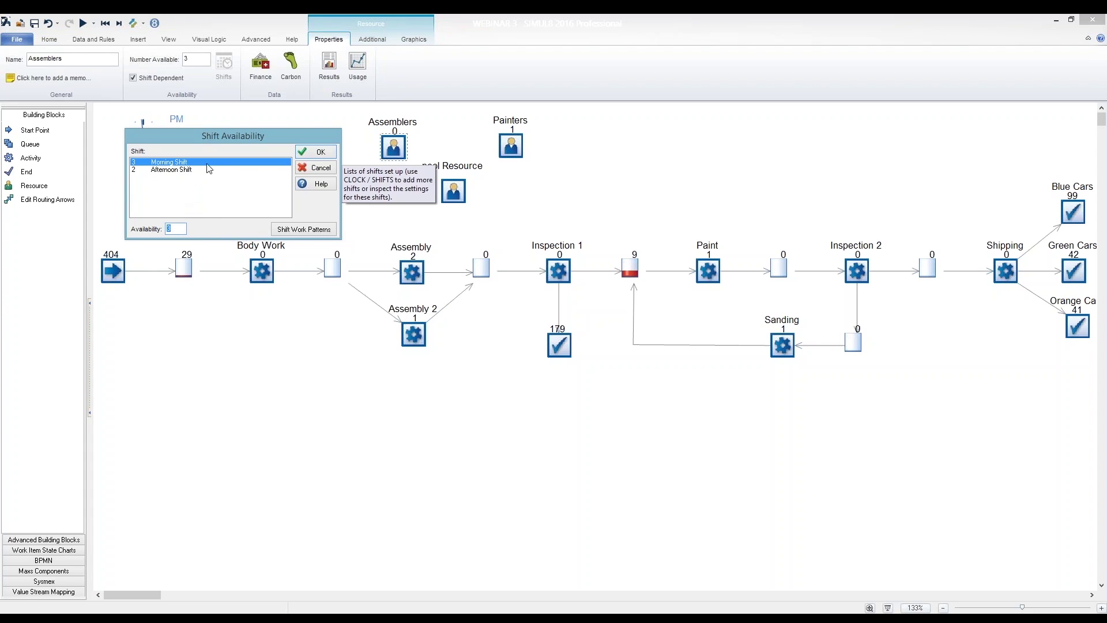
left_click(321, 152)
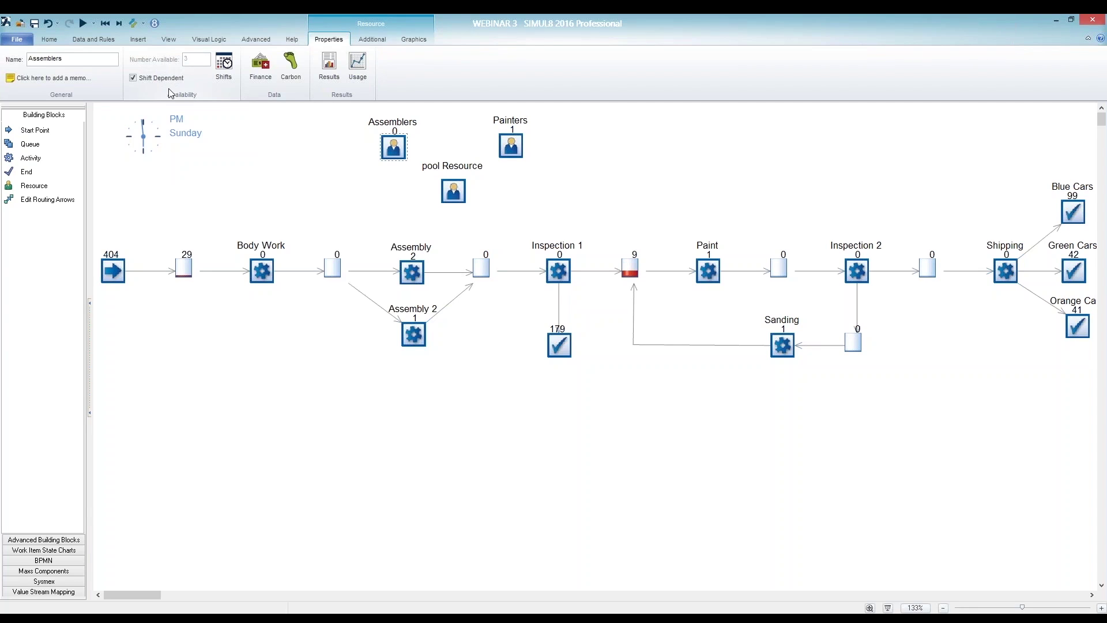
- Check the Assemblers' availability per shift, and reset the simulation to its start
left_click(223, 64)
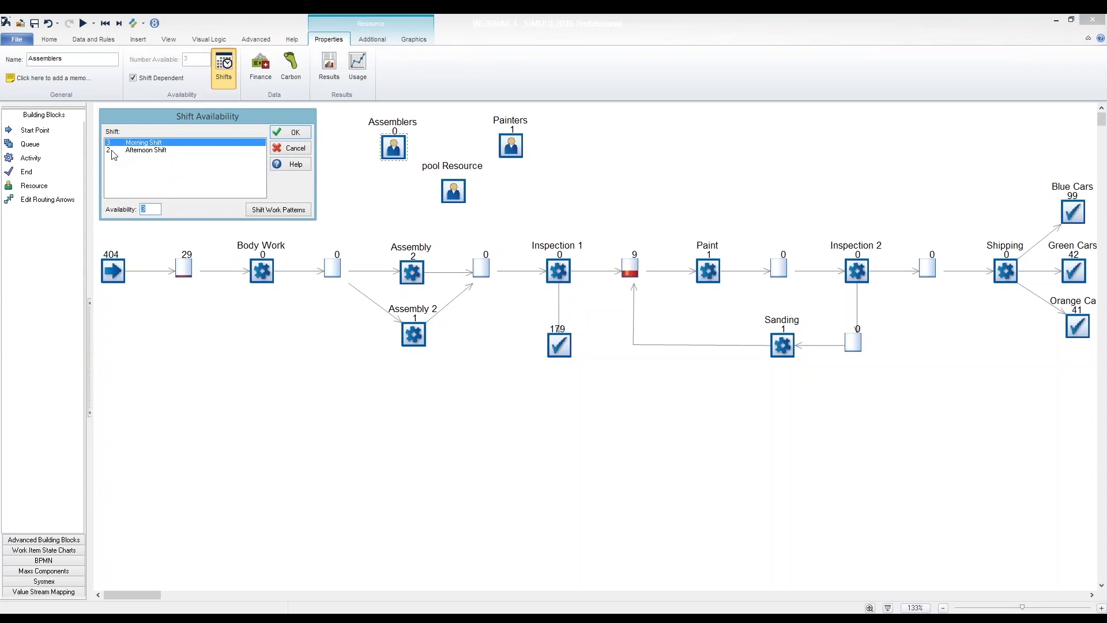
left_click(291, 133)
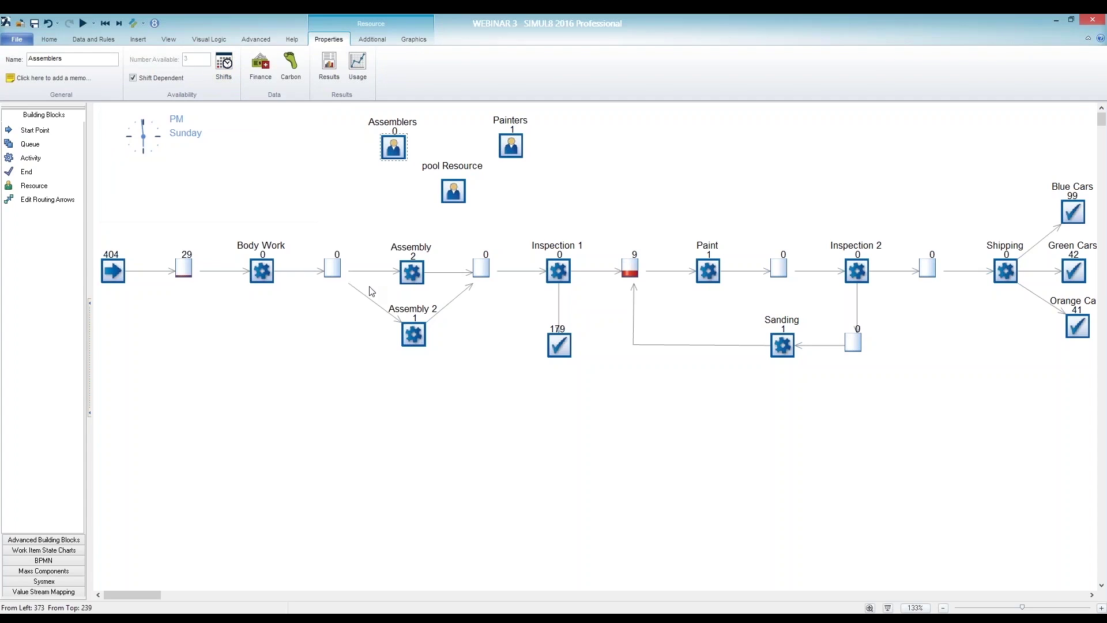
left_click(105, 23)
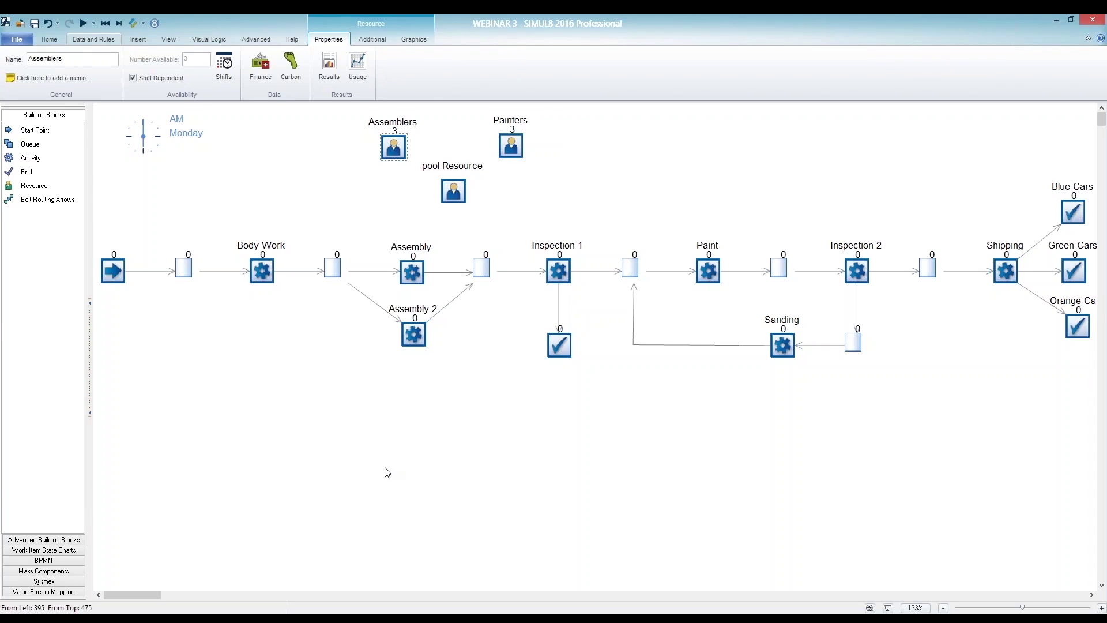
left_click(562, 180)
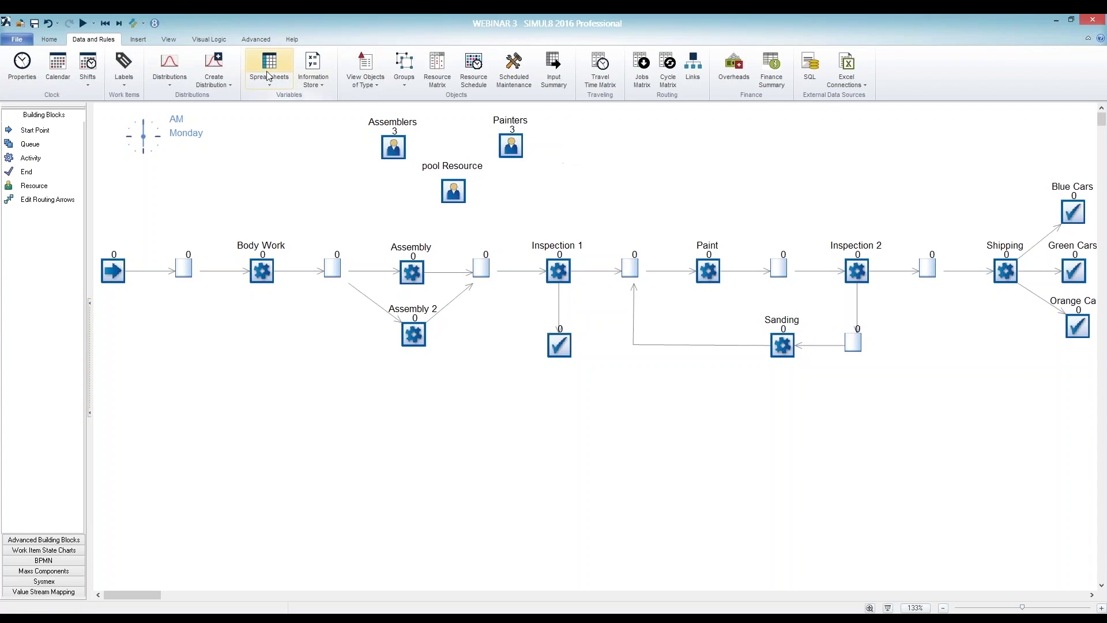
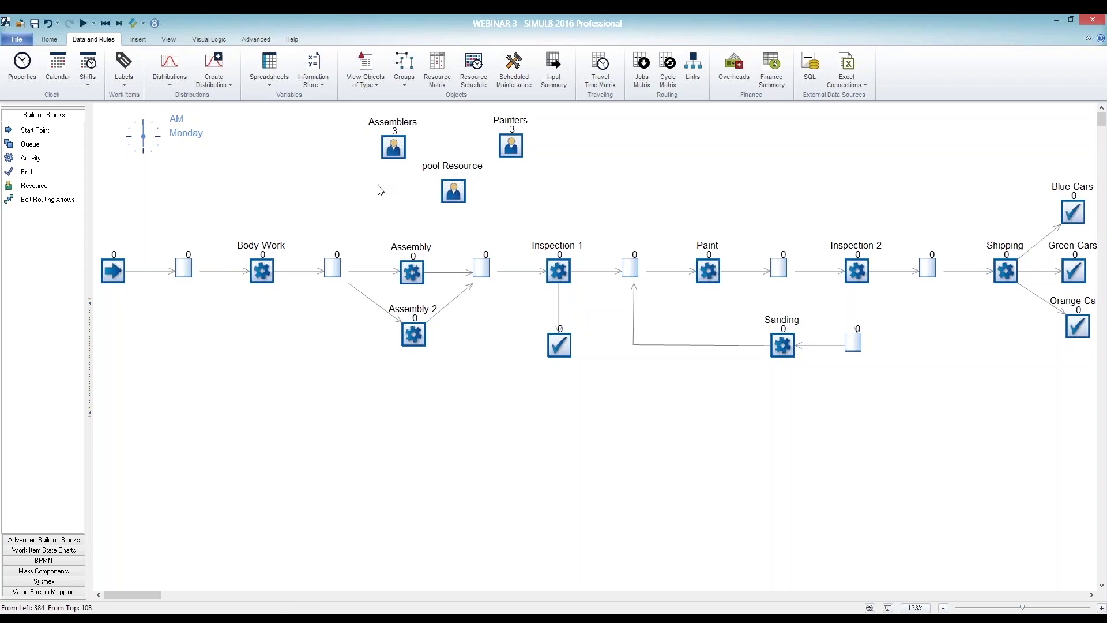
- Examine the resource options of the Body Work activity and open the detailed requirements for its Assemblers
left_click(263, 270)
key("Up")
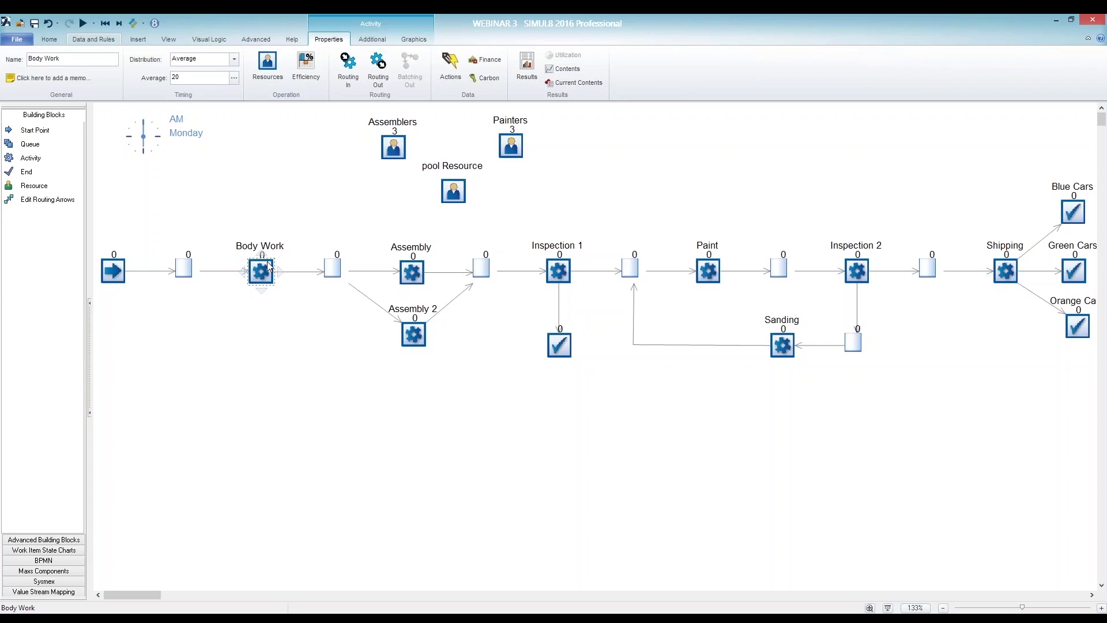
left_click(278, 303)
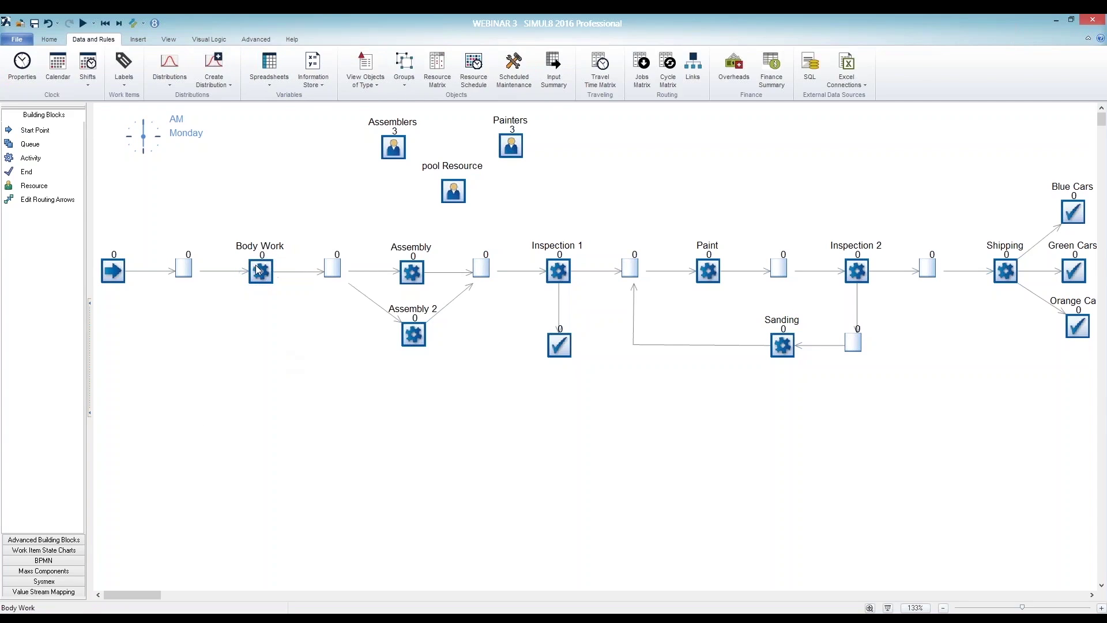
left_click(259, 273)
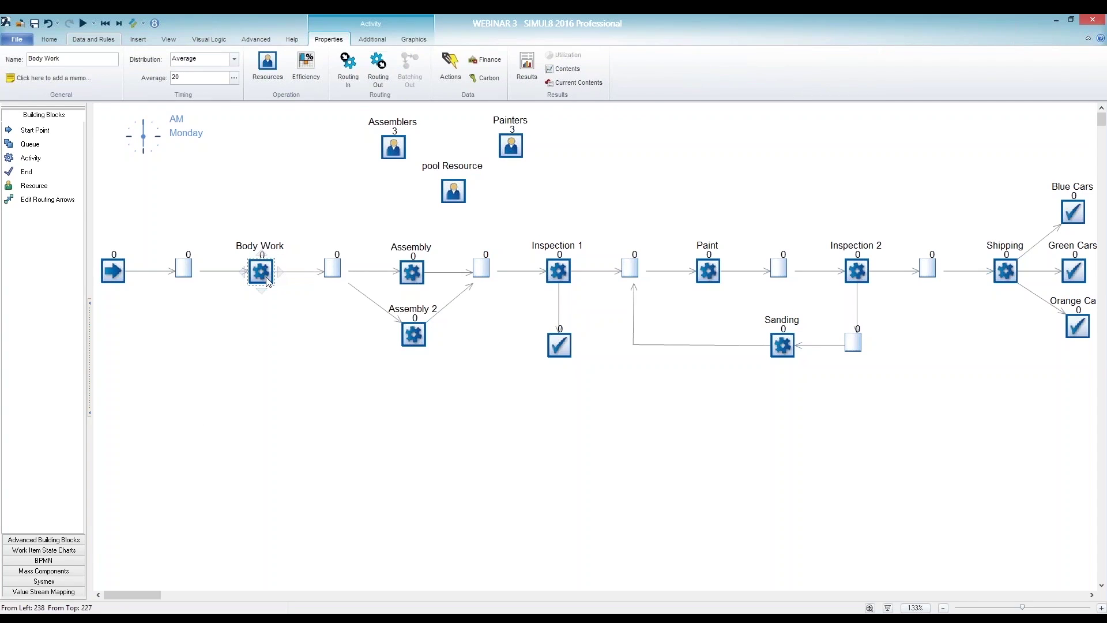
left_click(267, 71)
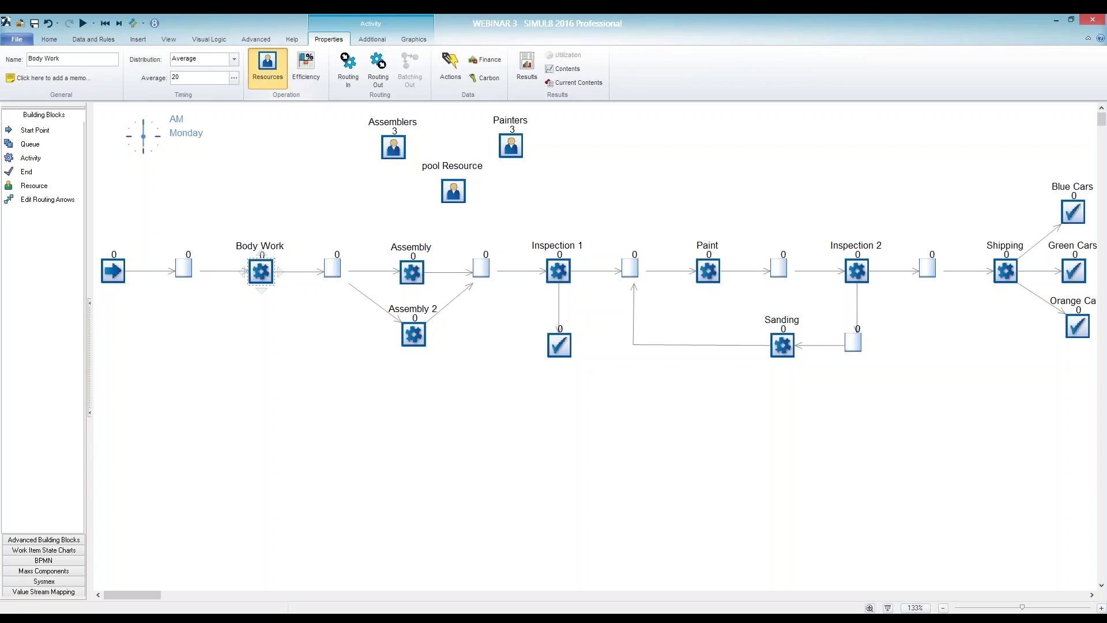
left_click_drag(247, 117, 443, 141)
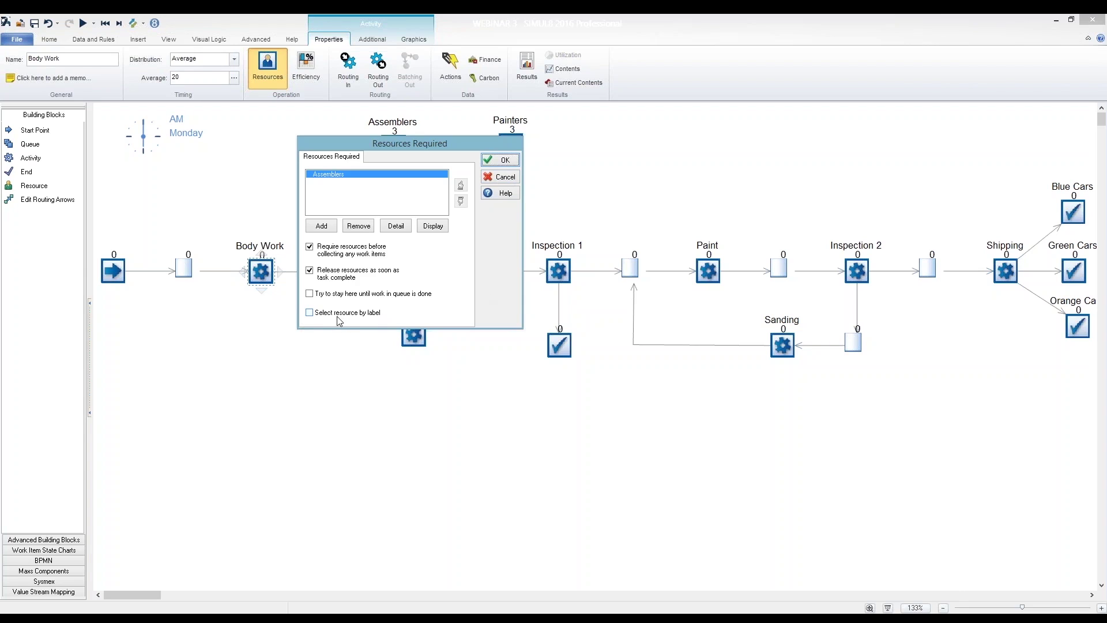
mouse_move(338, 318)
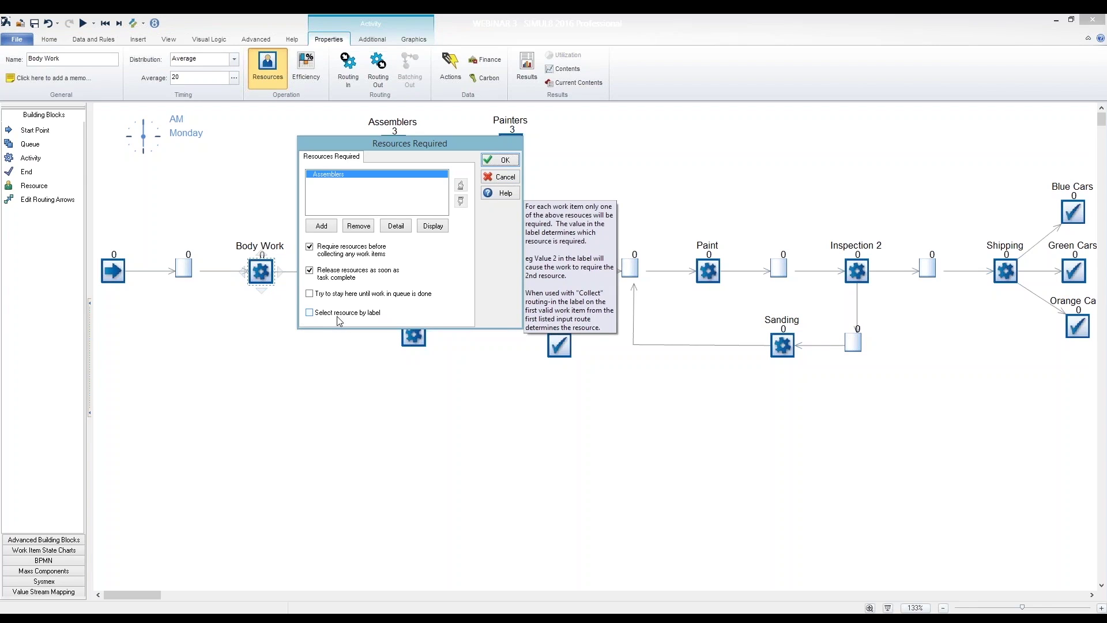
left_click(393, 229)
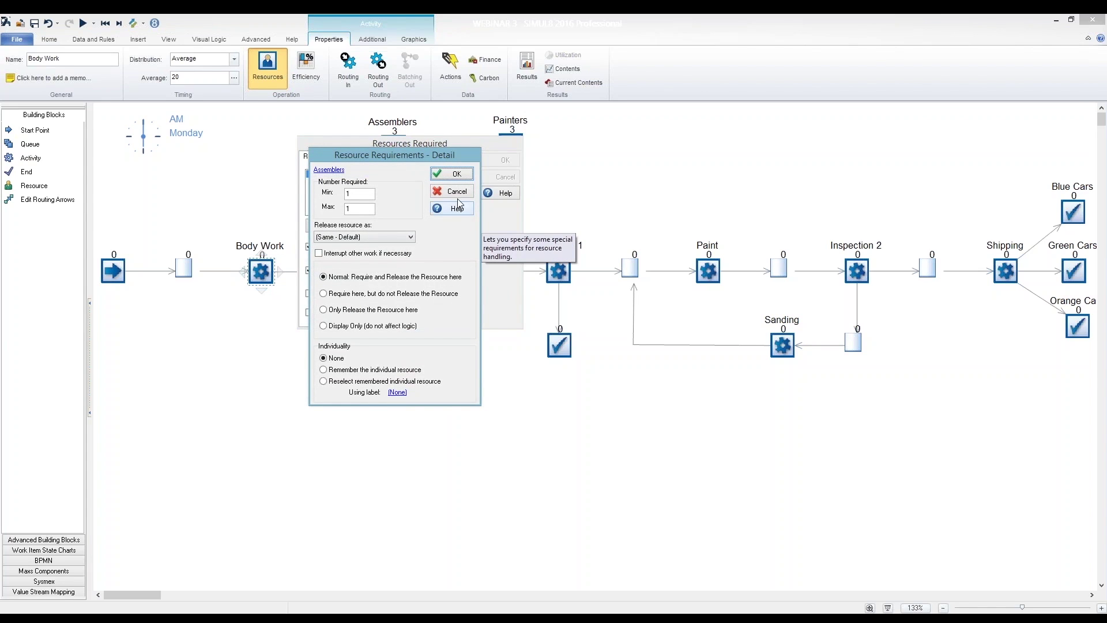
mouse_move(425, 155)
left_mouse_down()
mouse_move(417, 237)
mouse_move(399, 213)
mouse_move(408, 144)
left_mouse_up()
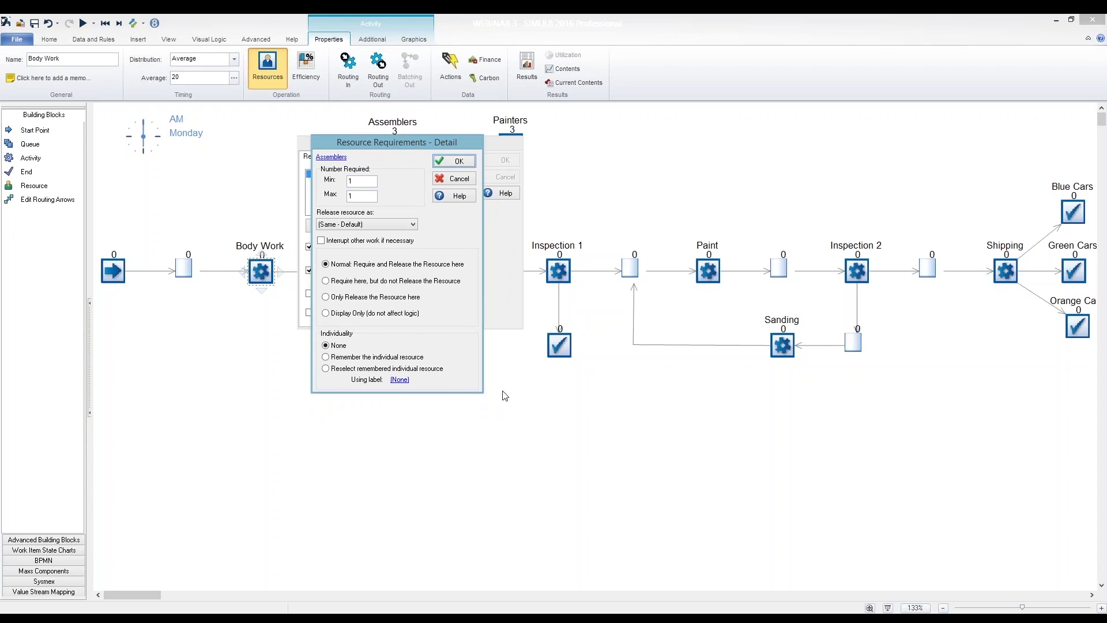
- Try requiring a minimum of 1 and a maximum of 2 Assemblers for Body Work, and return the maximum to 1
double_click(347, 182)
double_click(361, 196)
left_click(368, 182)
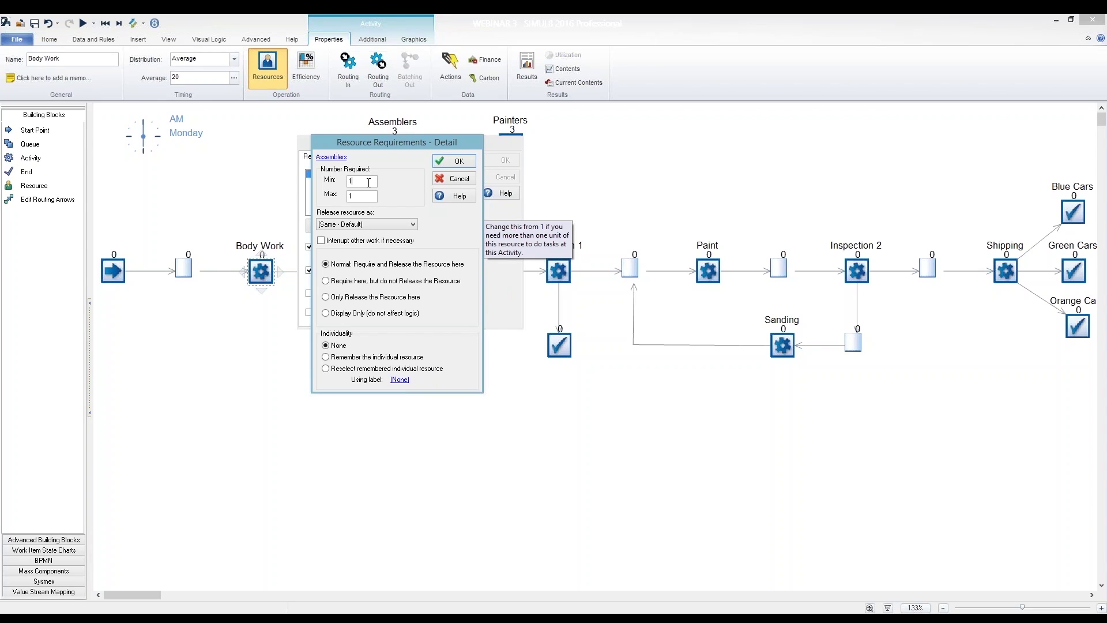
key("BackSpace")
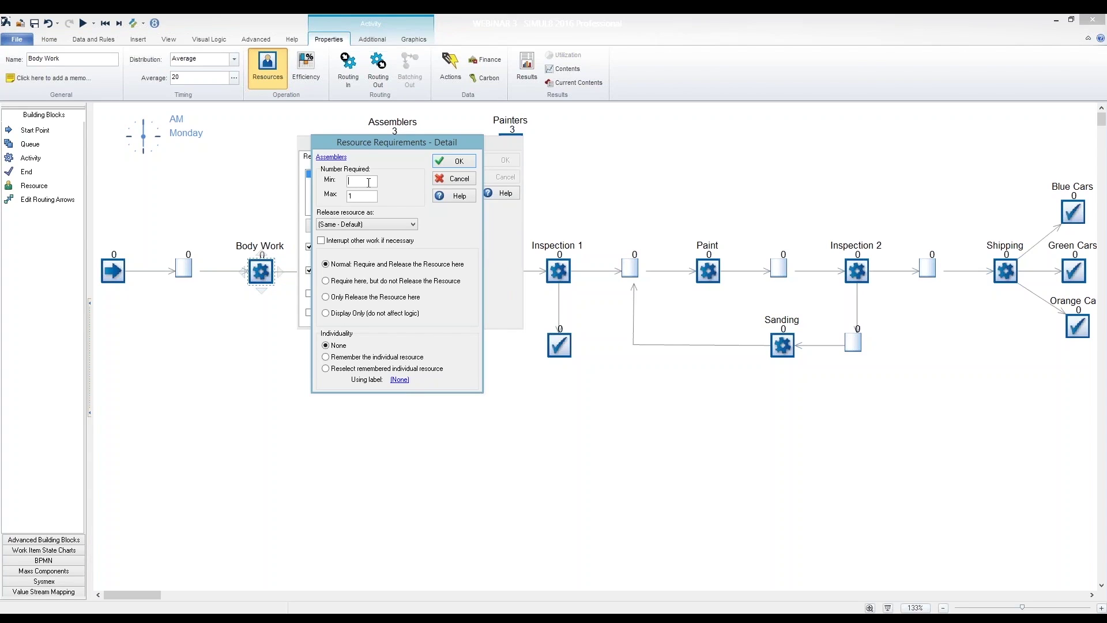
type("2")
key("Tab")
key("BackSpace")
type("1")
left_click(367, 198)
mouse_move(367, 199)
double_click(349, 196)
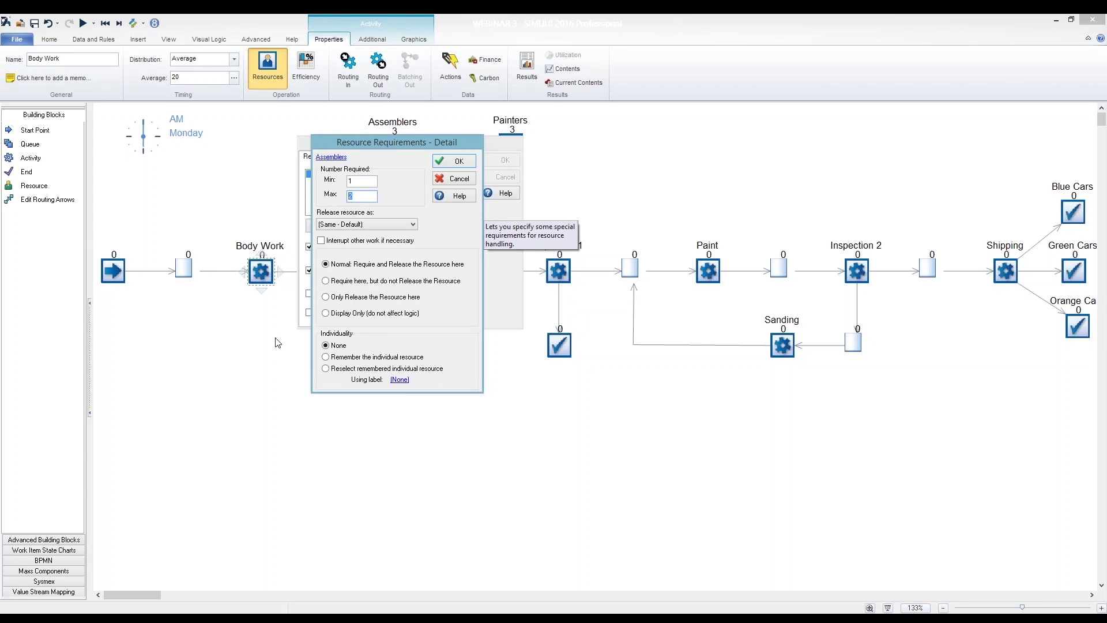
type("1")
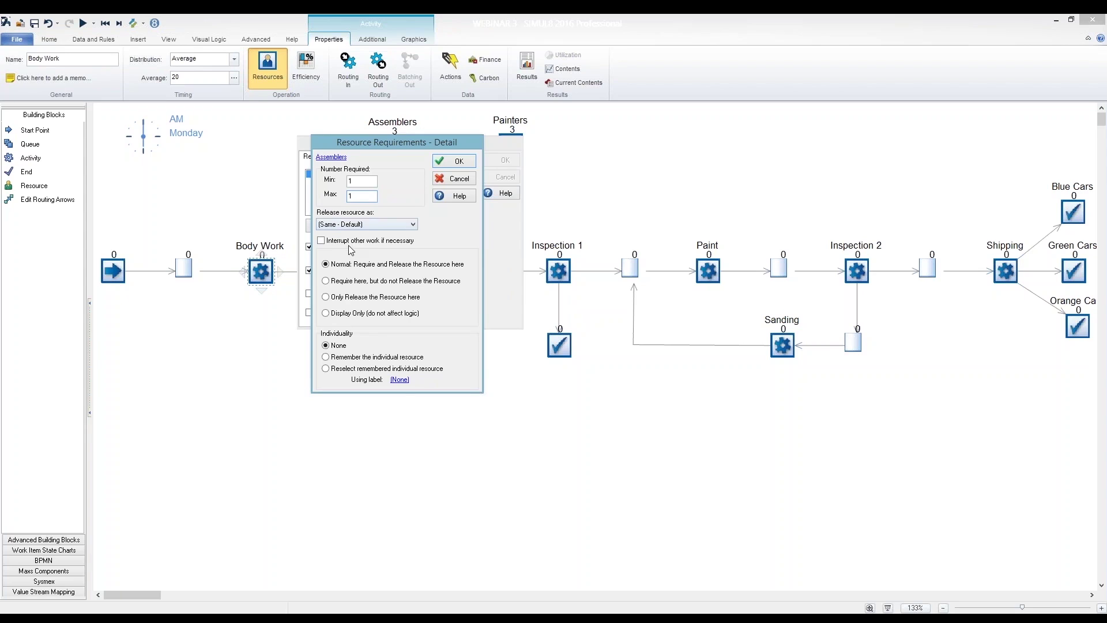
left_click(460, 162)
left_click(502, 160)
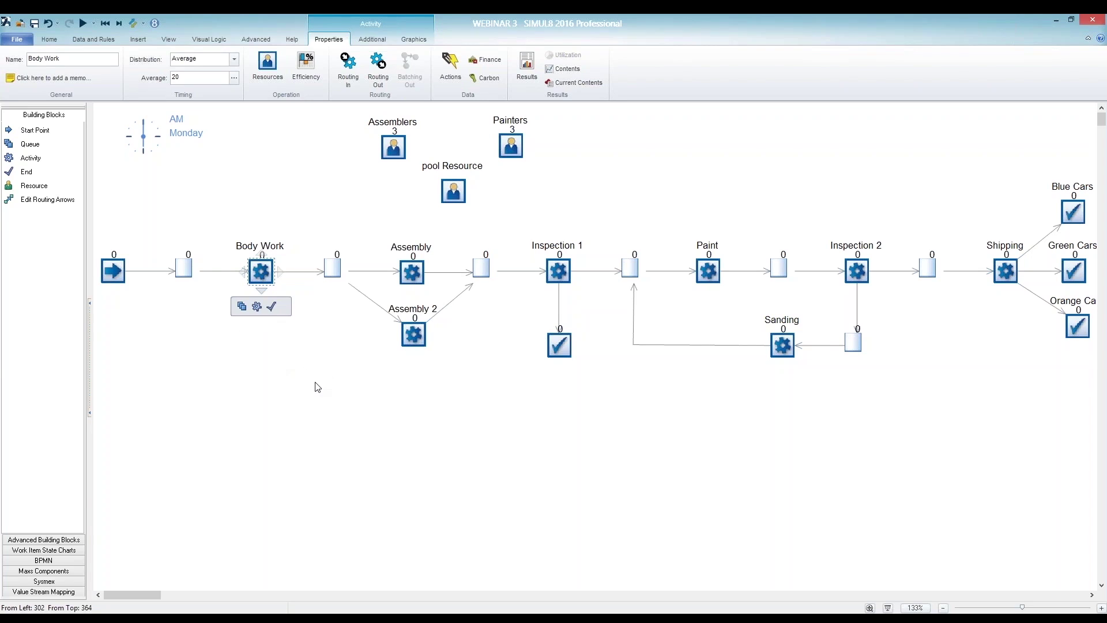
left_click(314, 360)
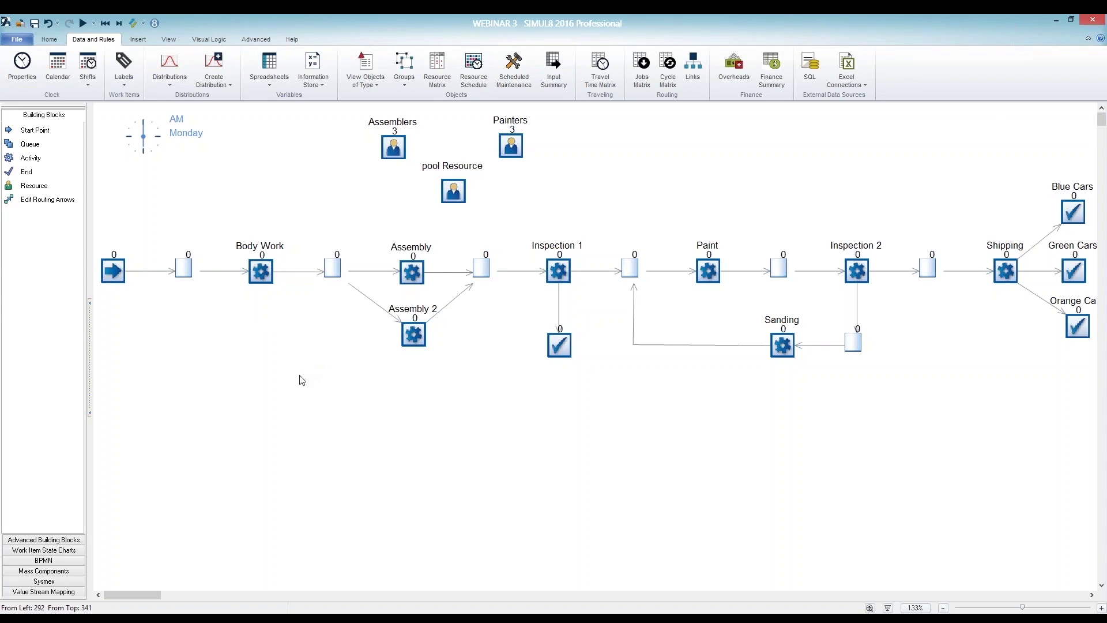
- Build a separate process line below the main model: a start point, three activities each preceded by a queue, and an end
left_click(48, 131)
left_click(199, 491)
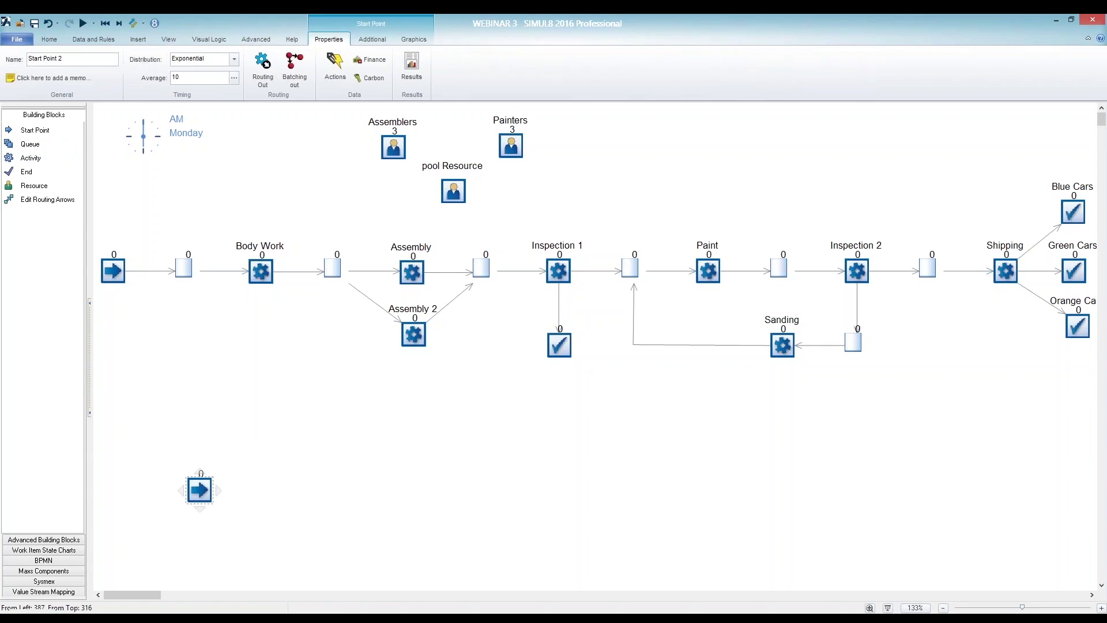
left_click(236, 470)
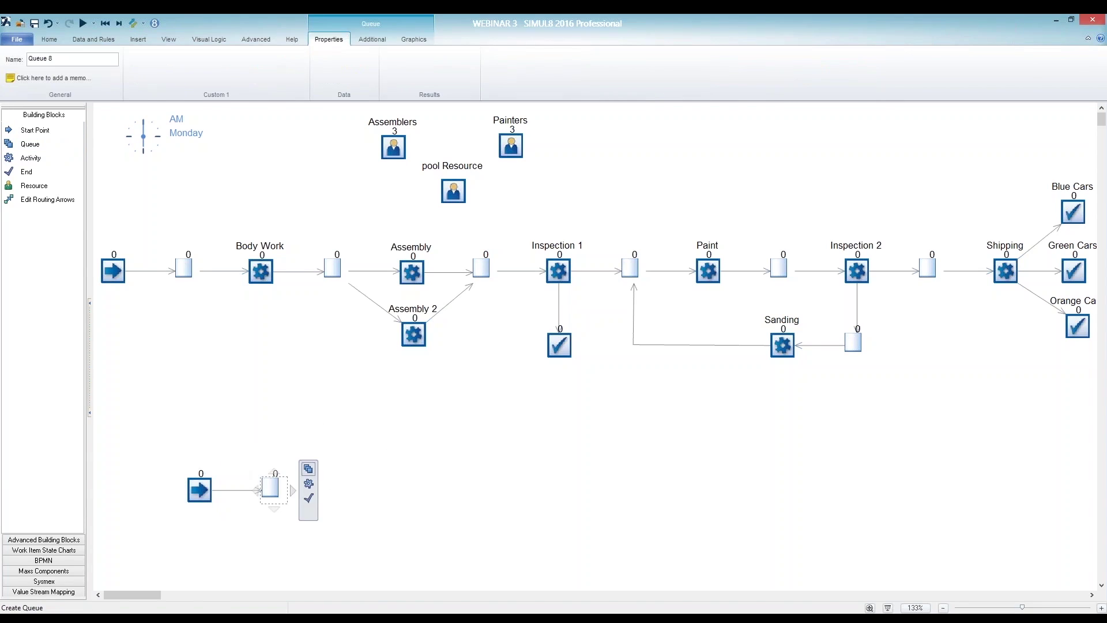
left_click(307, 483)
left_click(383, 469)
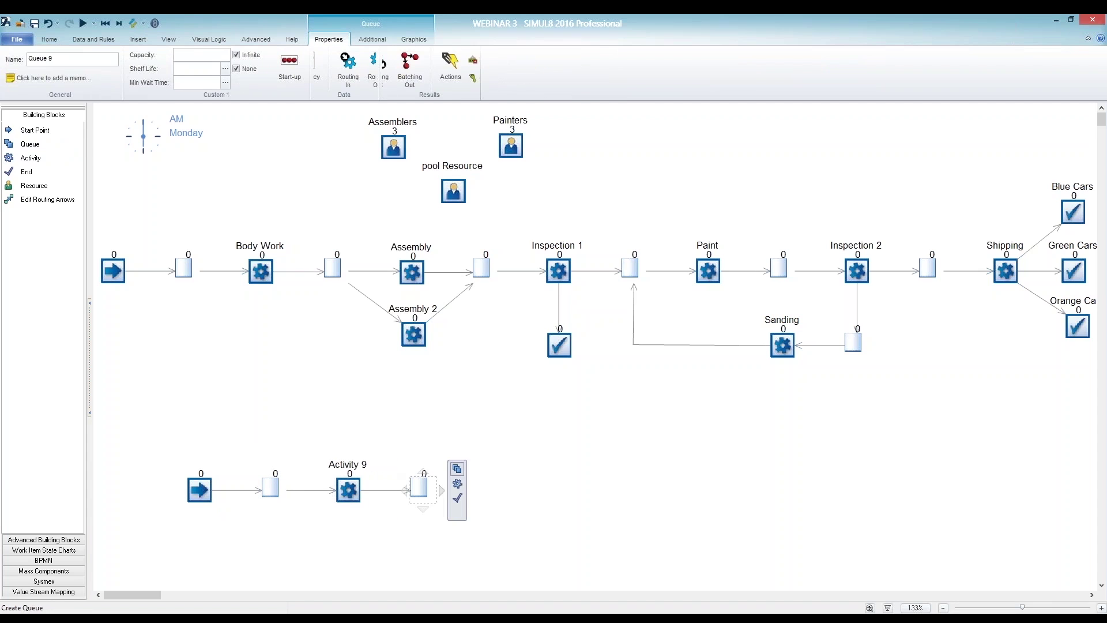
left_click(456, 484)
left_click(531, 470)
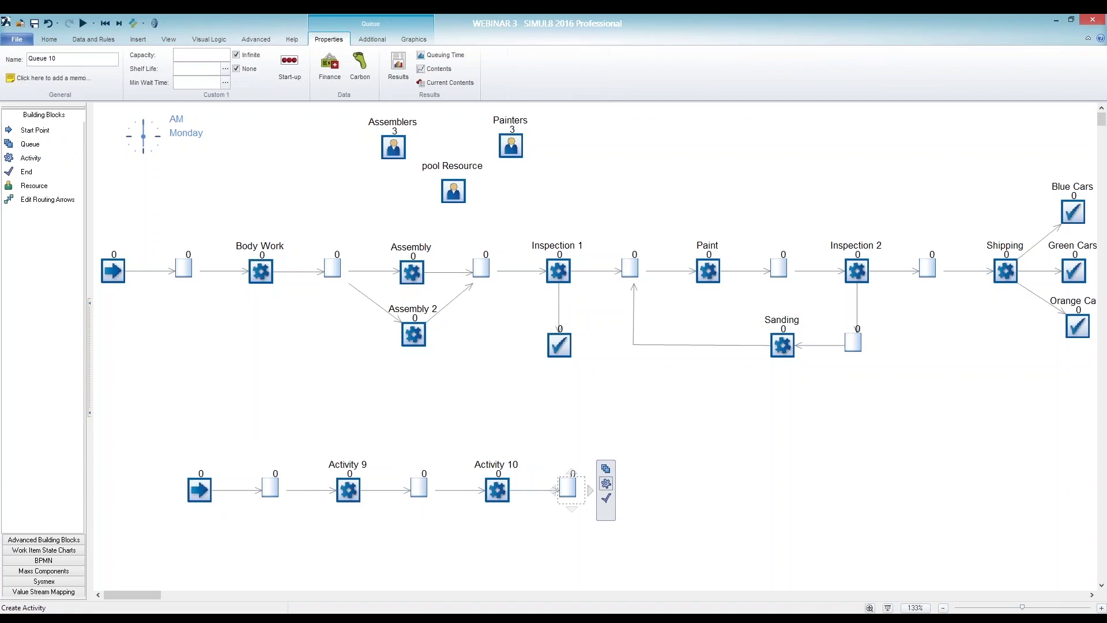
left_click(605, 483)
left_click(681, 497)
left_click(557, 531)
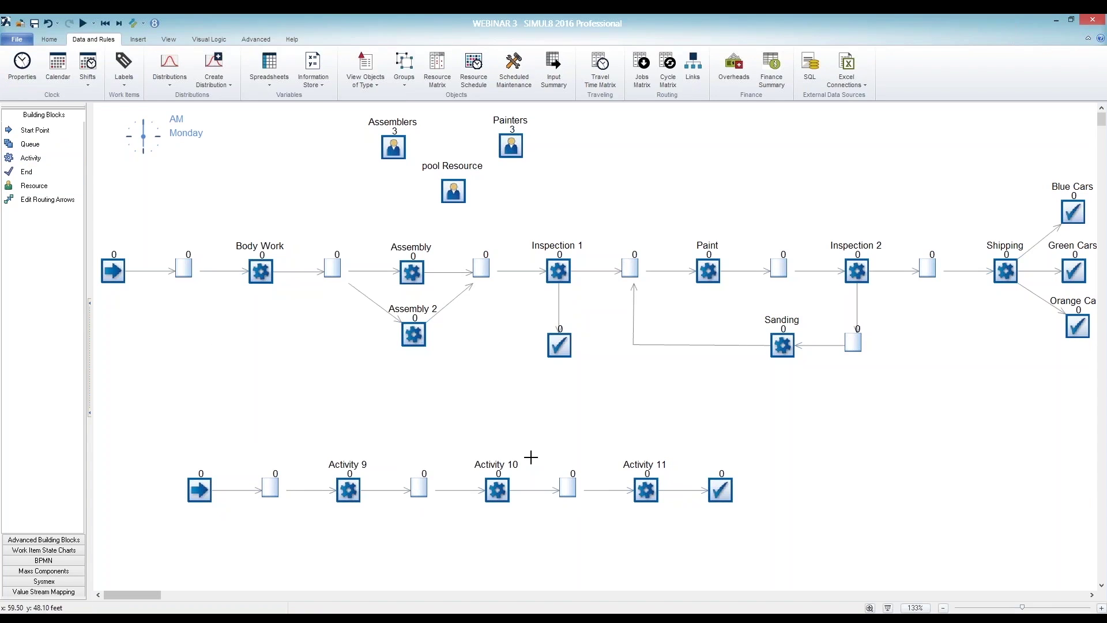
- Add a resource above the middle activity of the new line, with 1 available
left_click(498, 420)
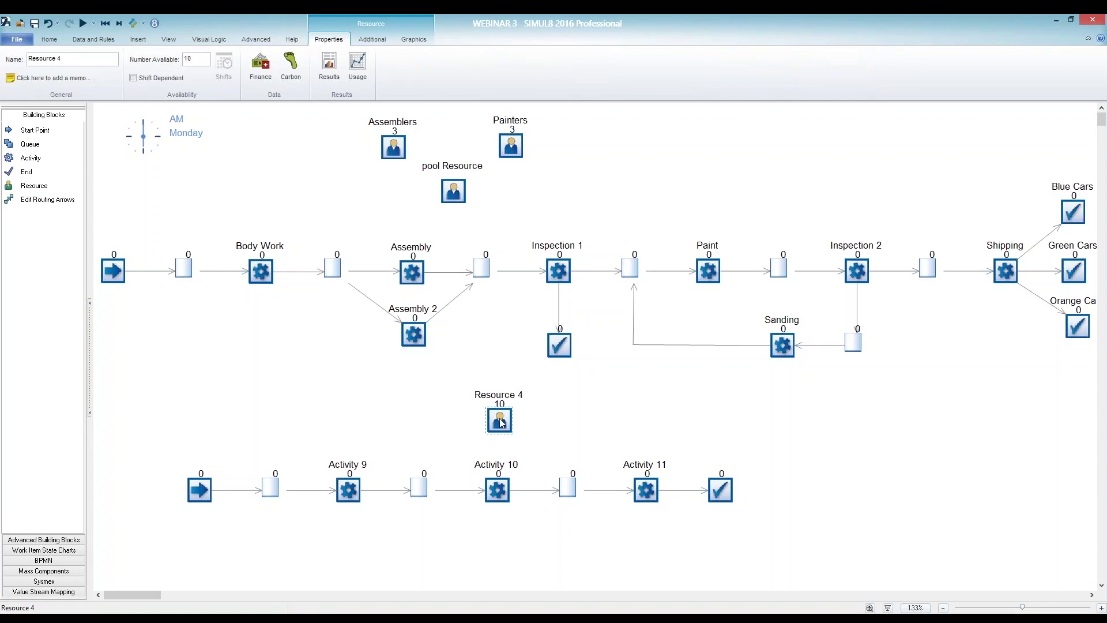
type("1")
left_click(564, 433)
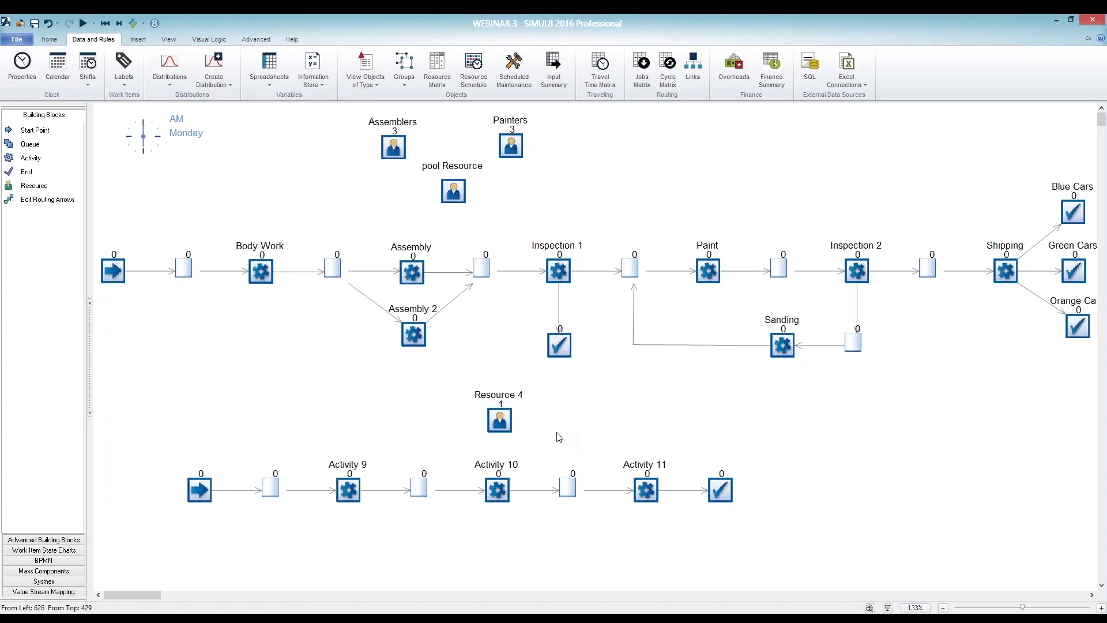
- Add Resource 4 to the resource requirements of Activity 9, the first activity of the example line
left_click(499, 423)
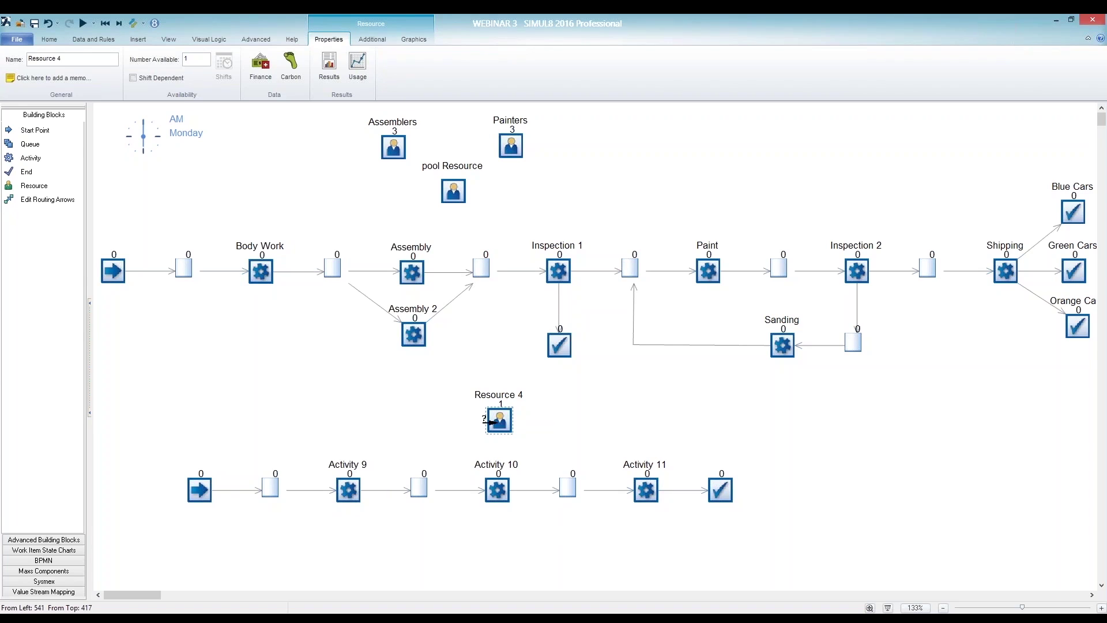
left_click(470, 428)
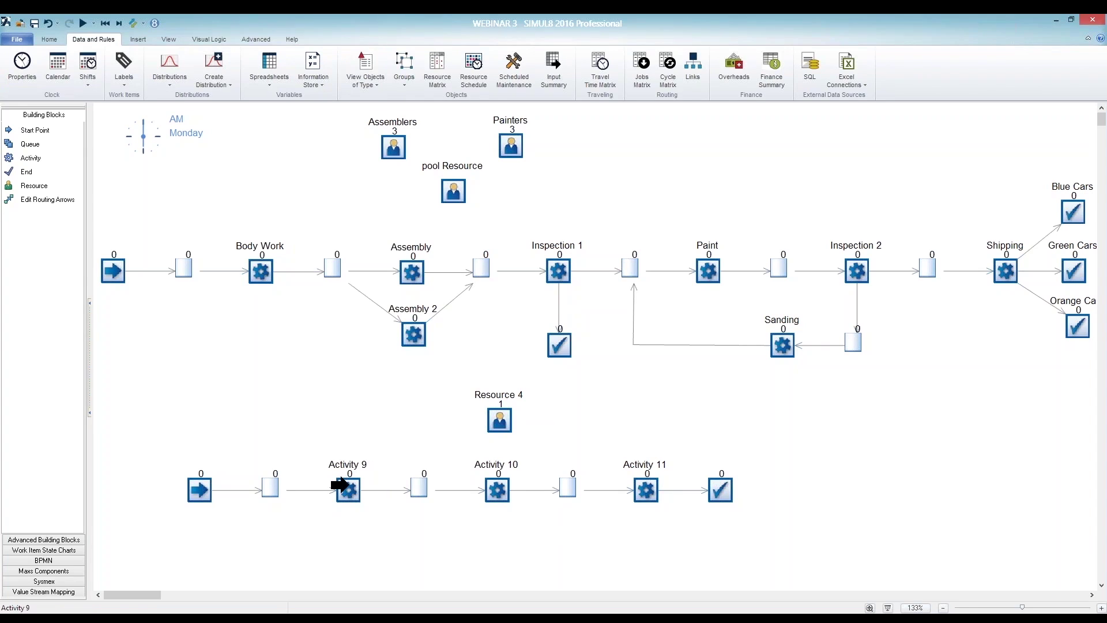
left_click_drag(341, 485, 346, 490)
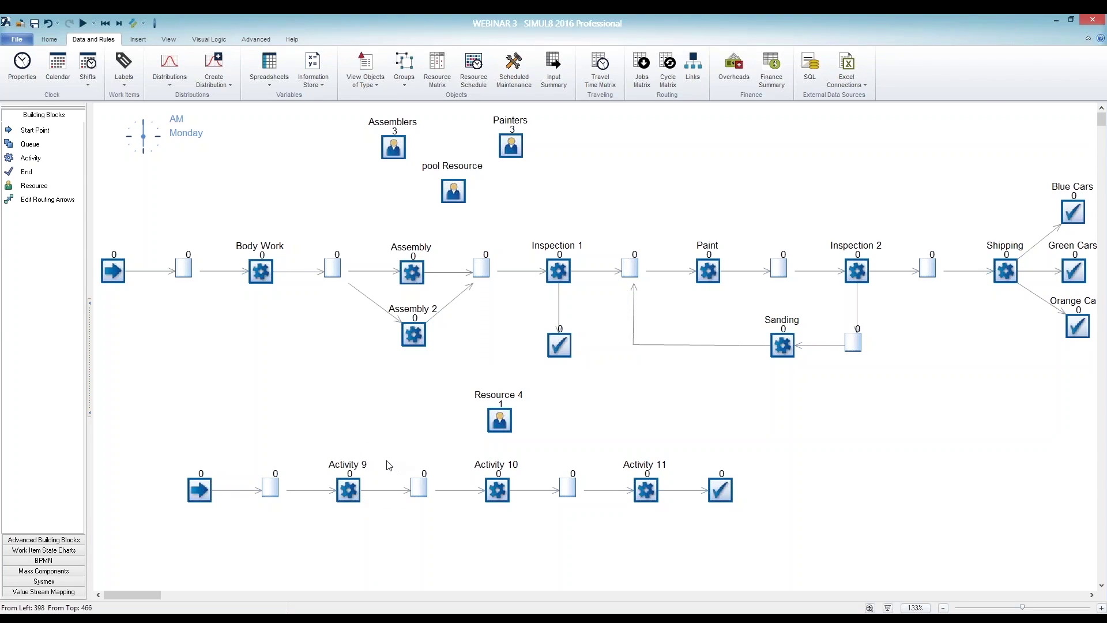
- Set Activity 9's detailed requirement for Resource 4 to "Require here, but do not Release the Resource"
left_click(352, 494)
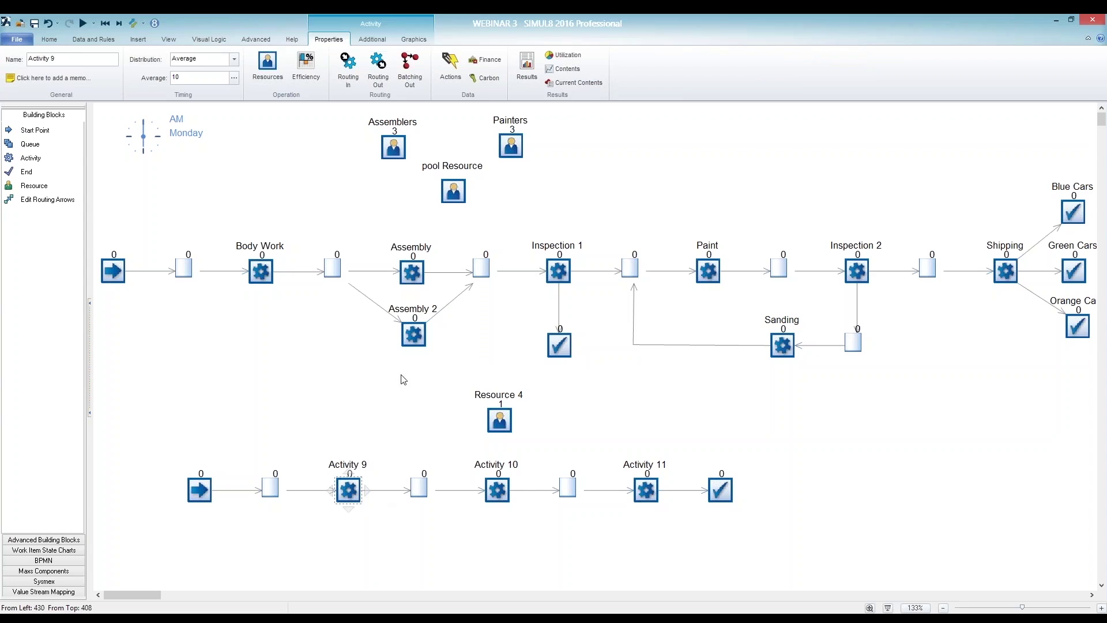
left_click(273, 79)
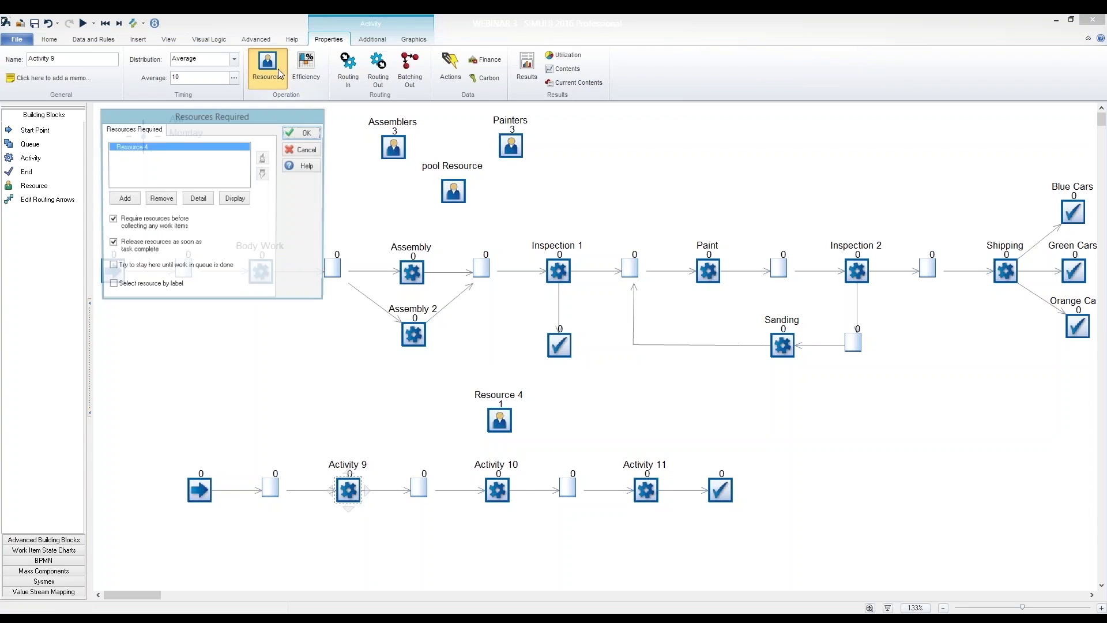
left_click(198, 200)
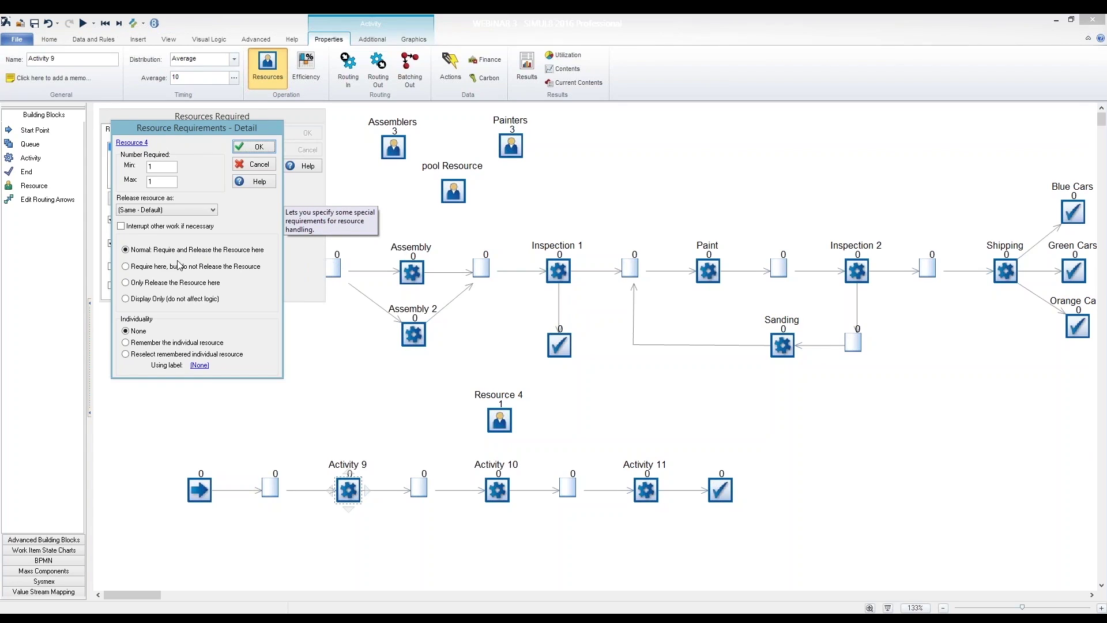
left_click(131, 269)
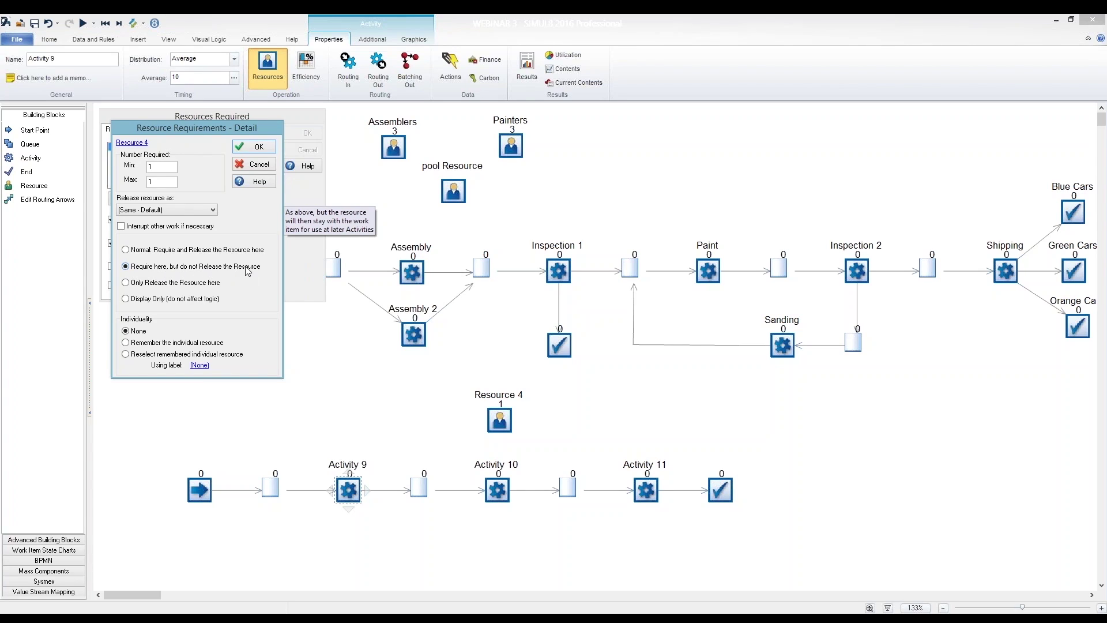
left_click(245, 149)
left_click(305, 138)
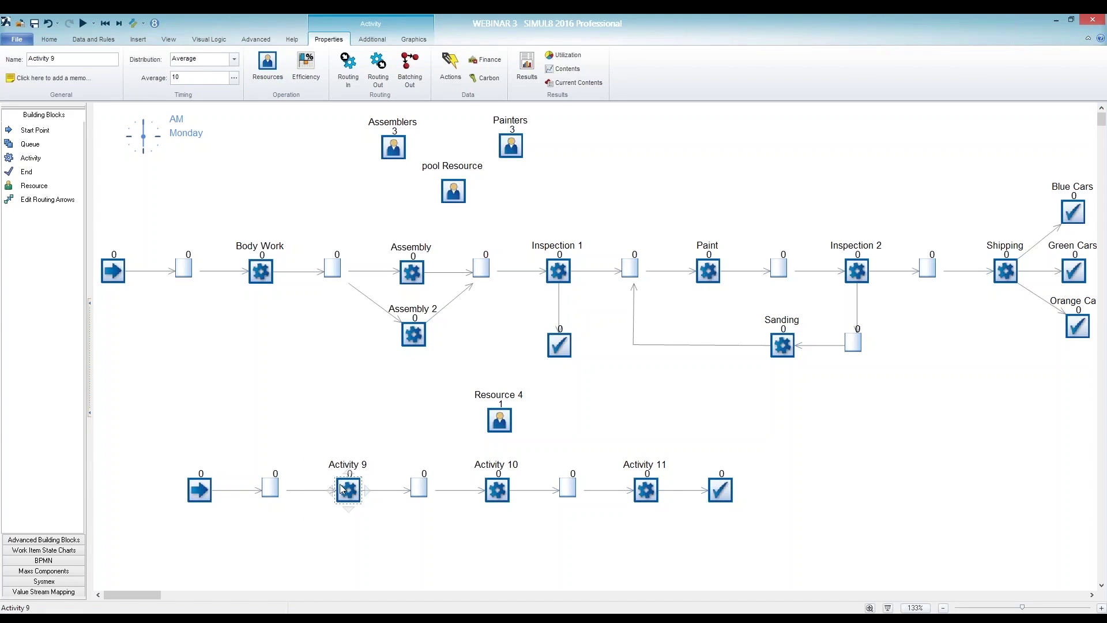
mouse_move(332, 489)
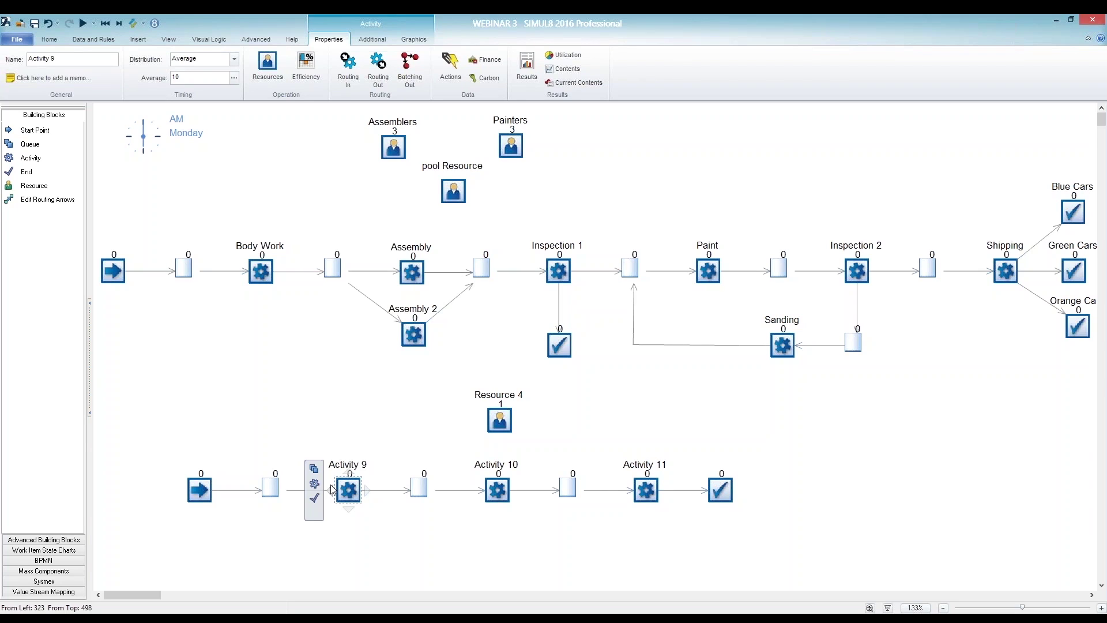
- Add Resource 4 to the resource requirements of Activity 11, the last activity of the example line
left_click(643, 492)
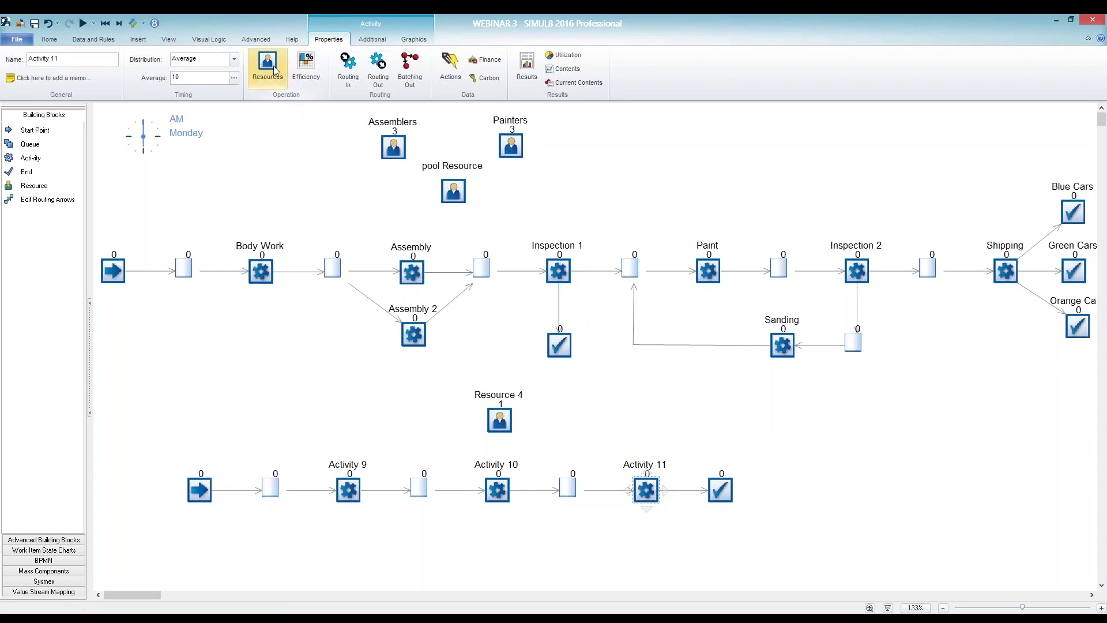
left_click(348, 490)
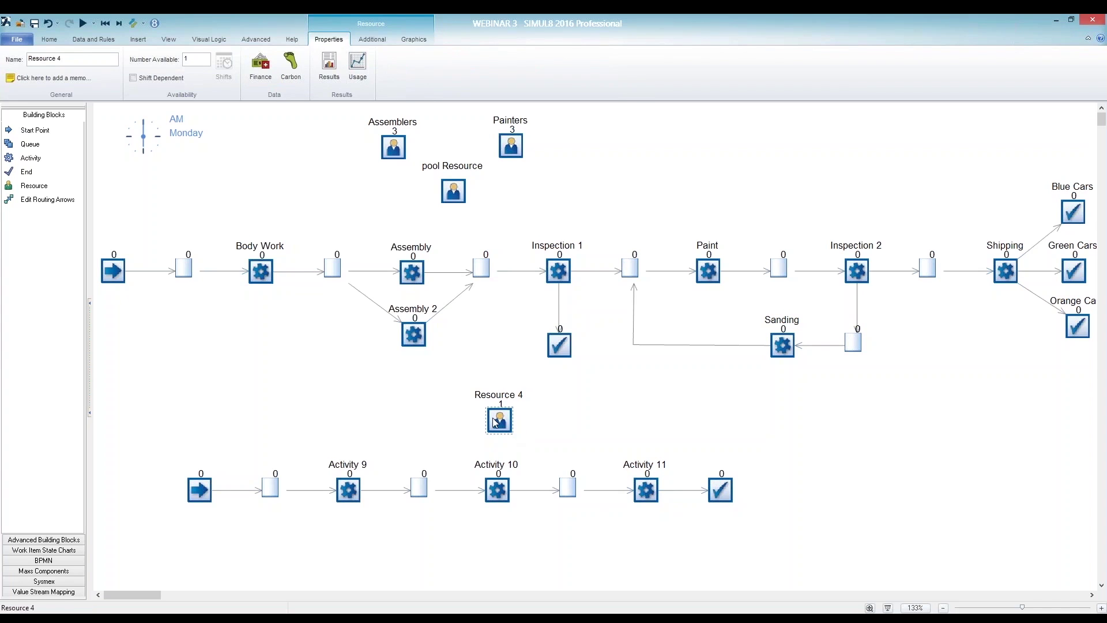
left_click(517, 427)
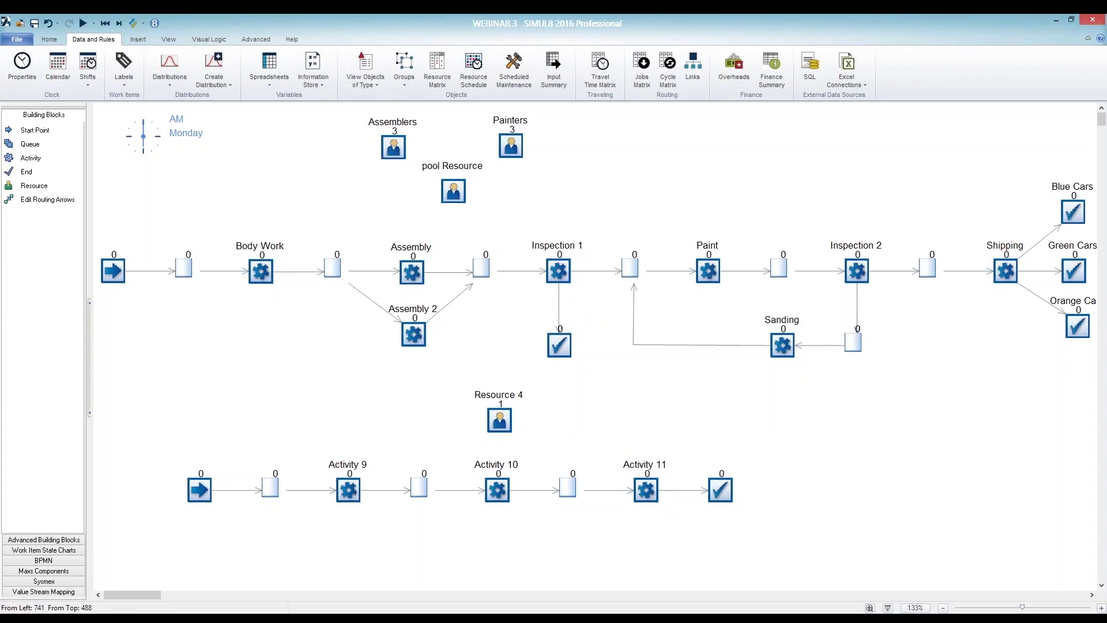
left_click_drag(642, 492, 644, 491)
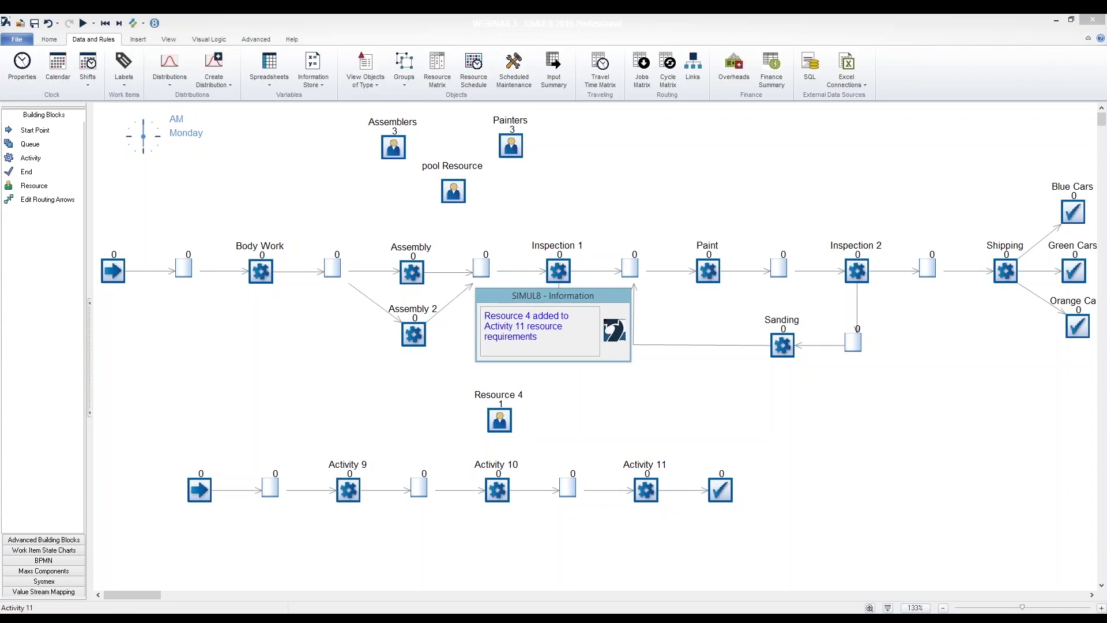
- Set Activity 11's detailed requirement for Resource 4 to "Only Release the Resource here"
left_click(649, 492)
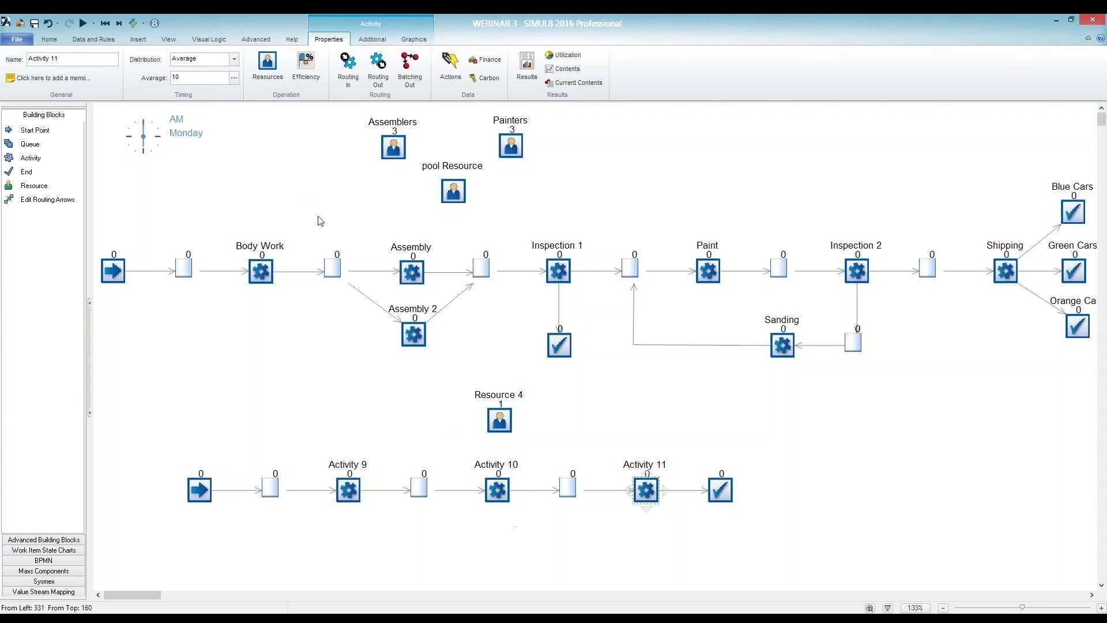
left_click(270, 68)
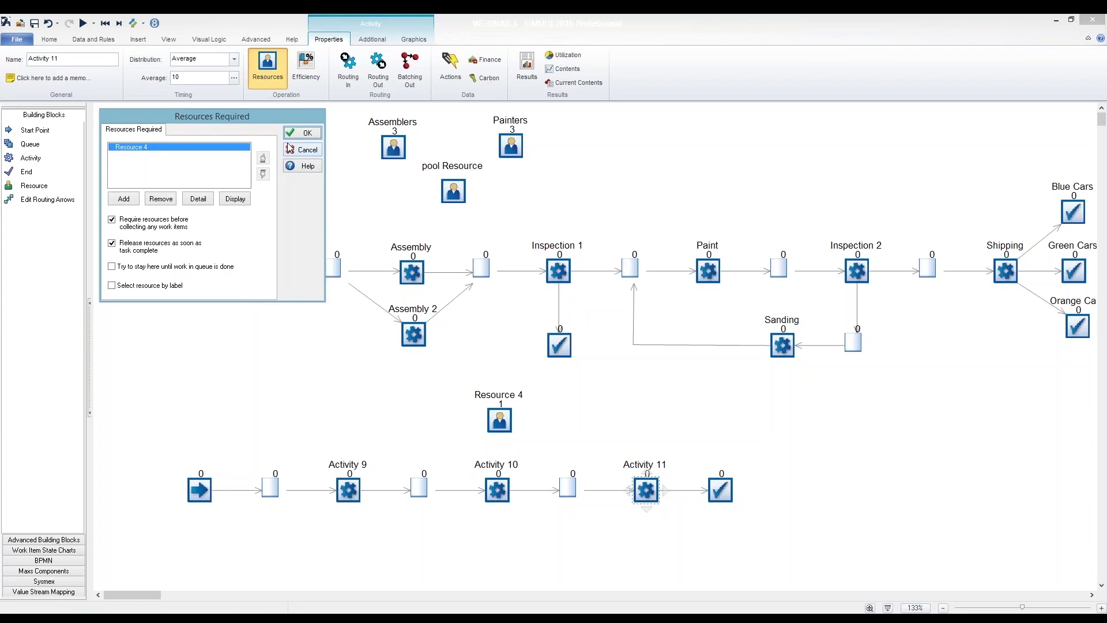
left_click(196, 200)
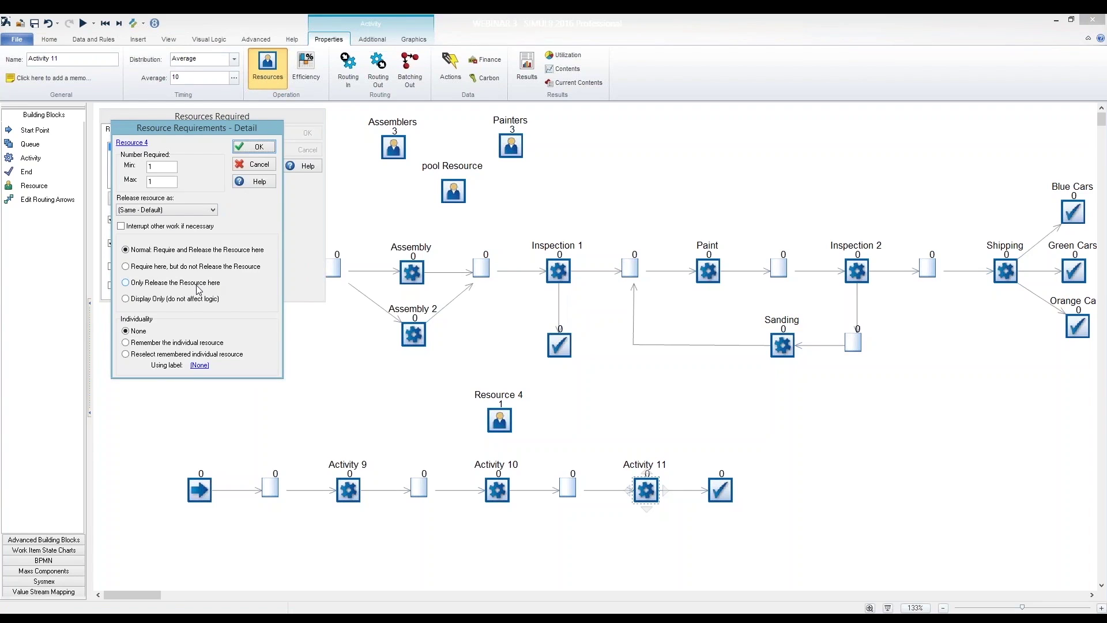
left_click(126, 284)
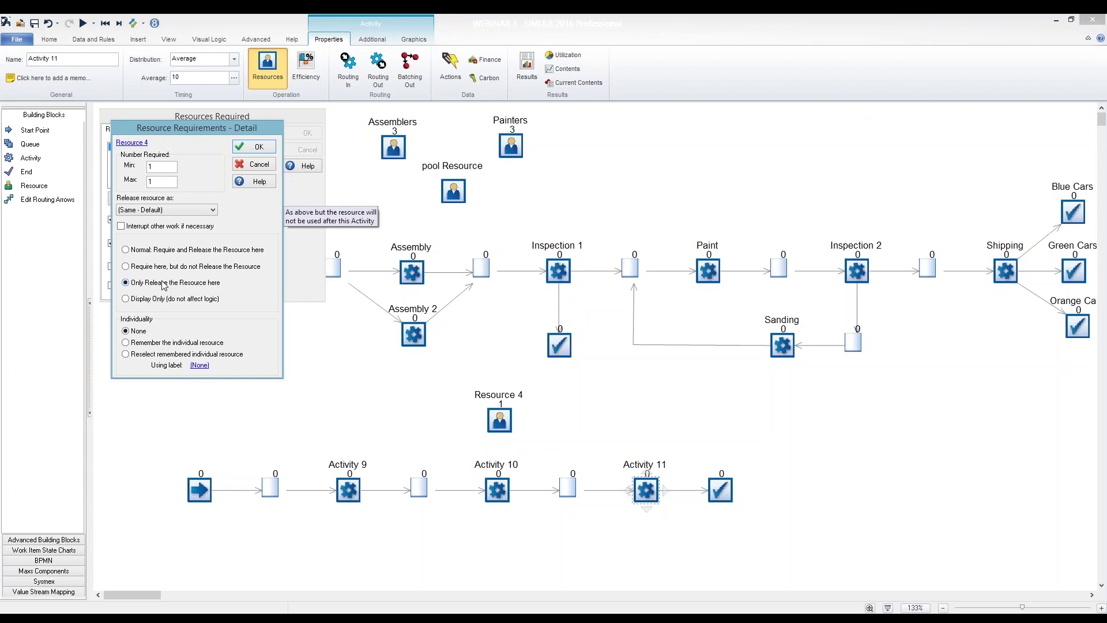
left_click(254, 146)
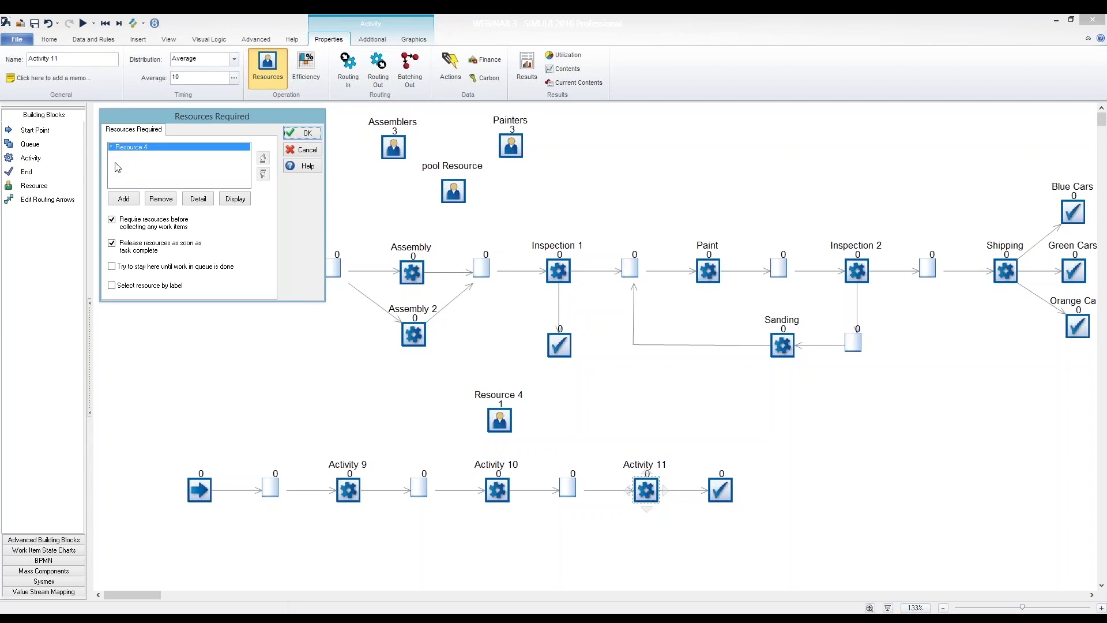
mouse_move(118, 167)
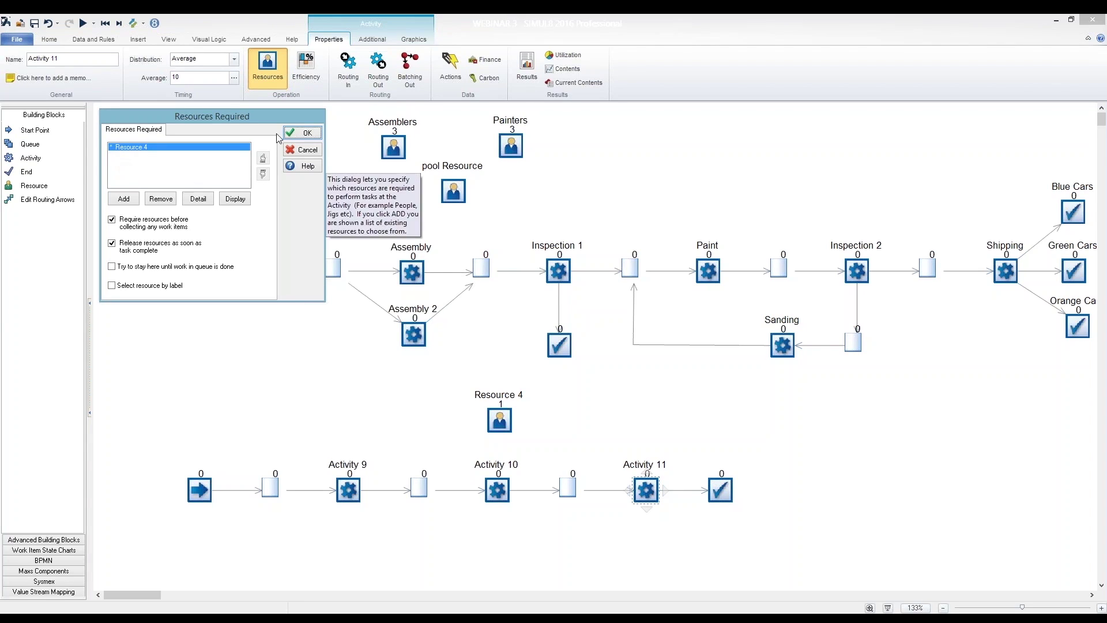
left_click(294, 133)
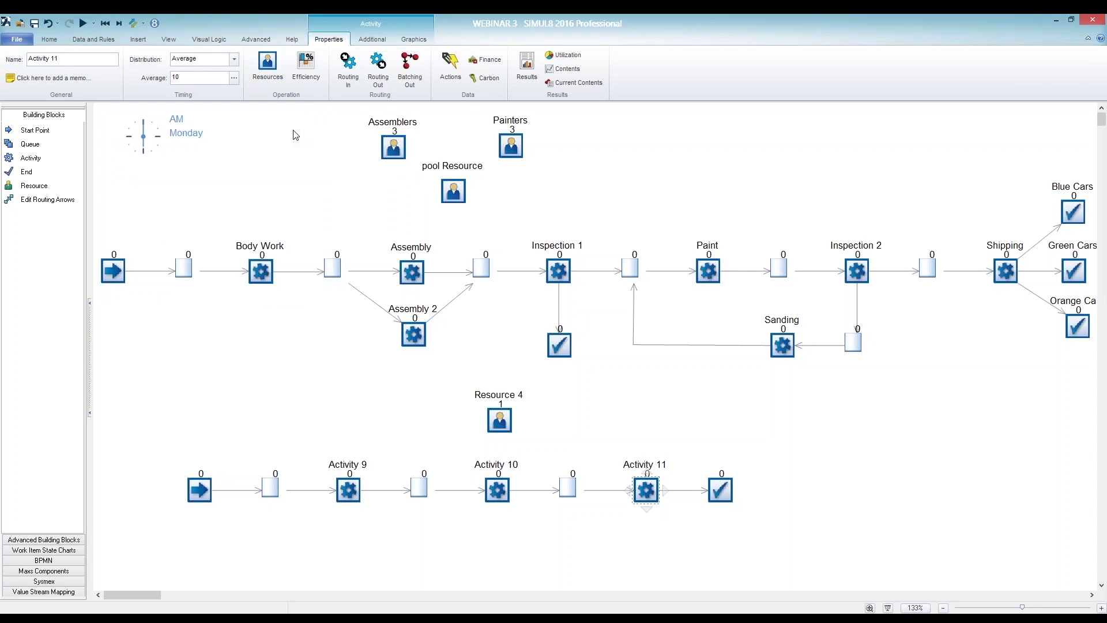
- Advance the simulation one event as a test, lower the run speed to nearly the slowest setting, and reset the simulation
left_click(106, 24)
left_click(120, 23)
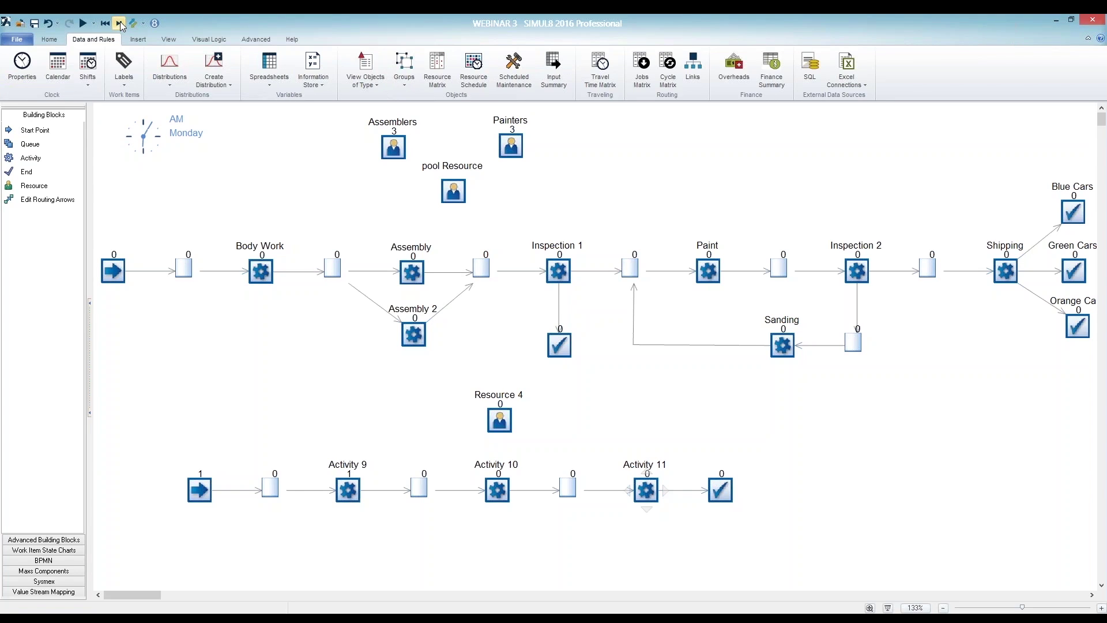
left_click(47, 42)
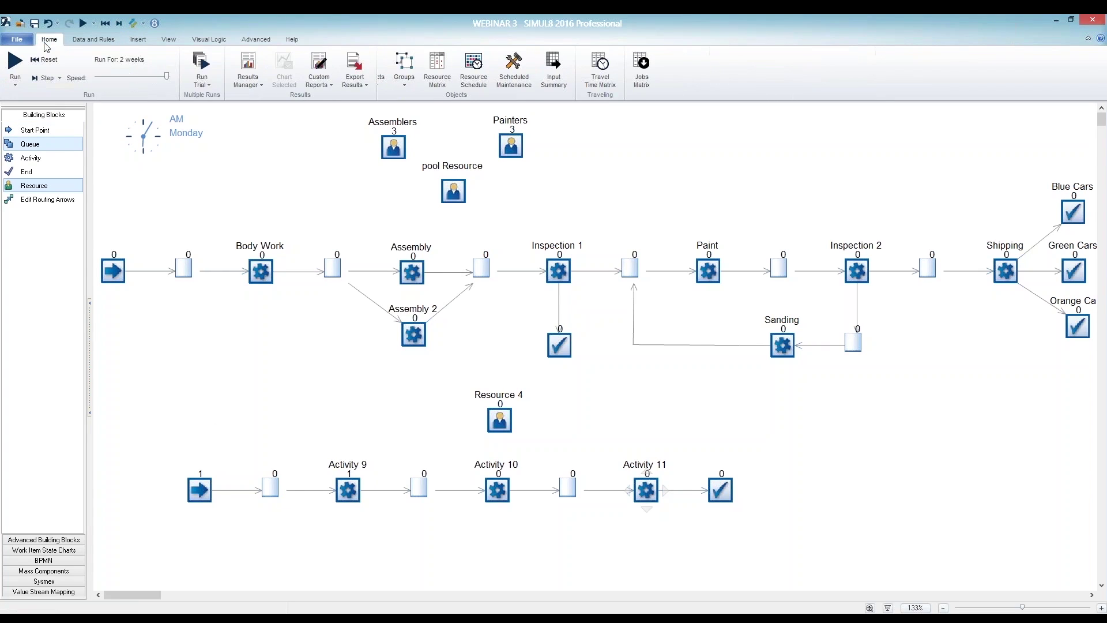
left_click_drag(165, 76, 102, 75)
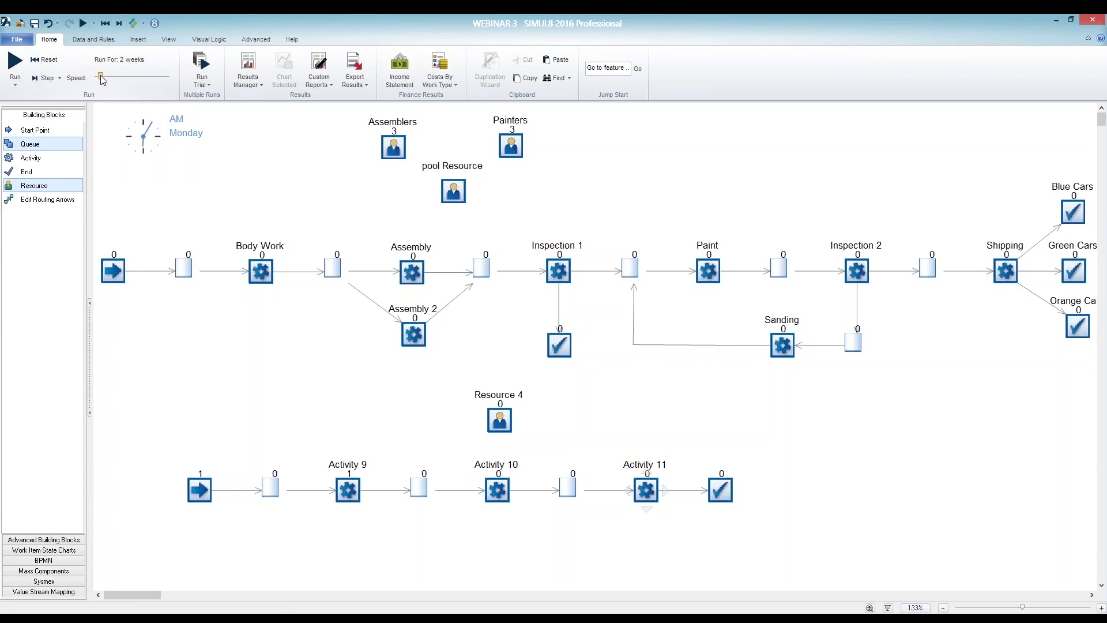
left_click(106, 23)
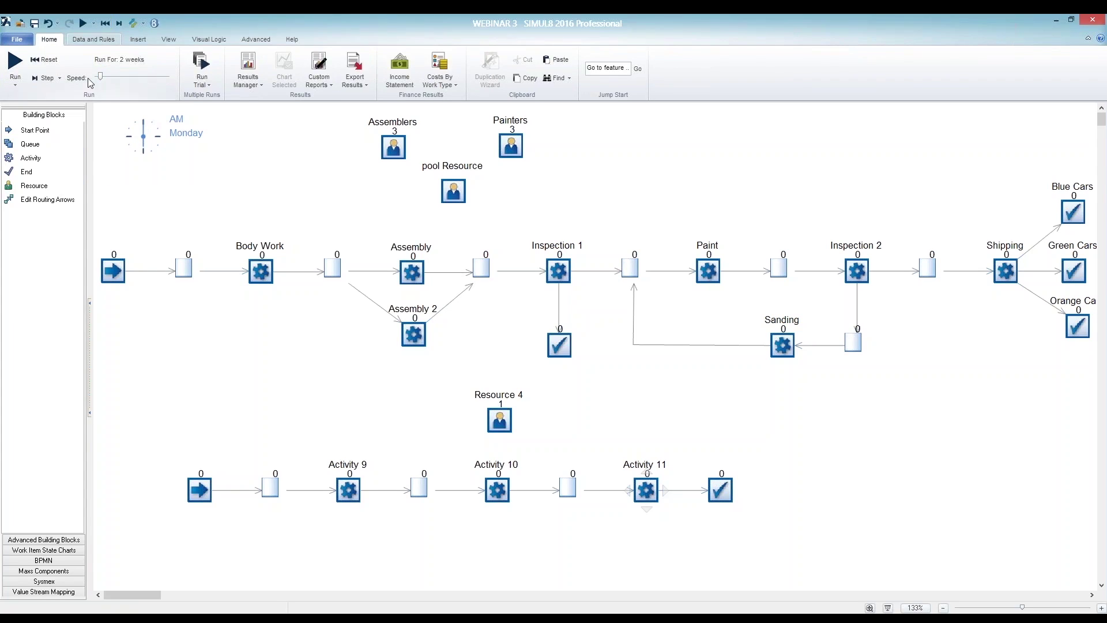
- Step the simulation event by event to follow Resource 4 and the first work item from Activity 9 through Activity 11 to the end
left_click(119, 24)
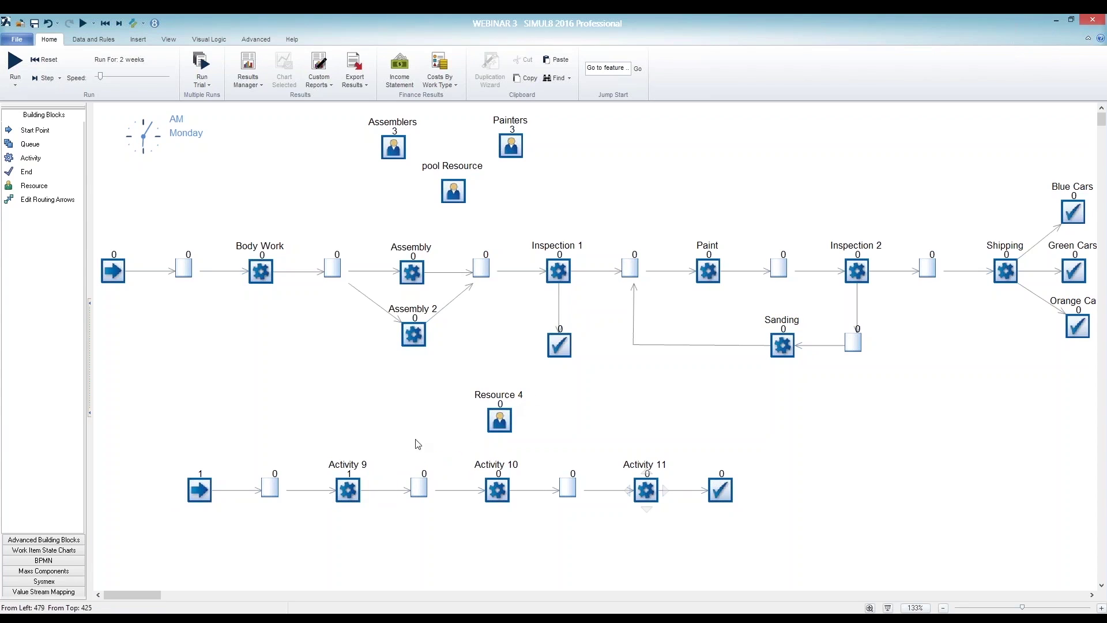
left_click(119, 23)
left_click(119, 23)
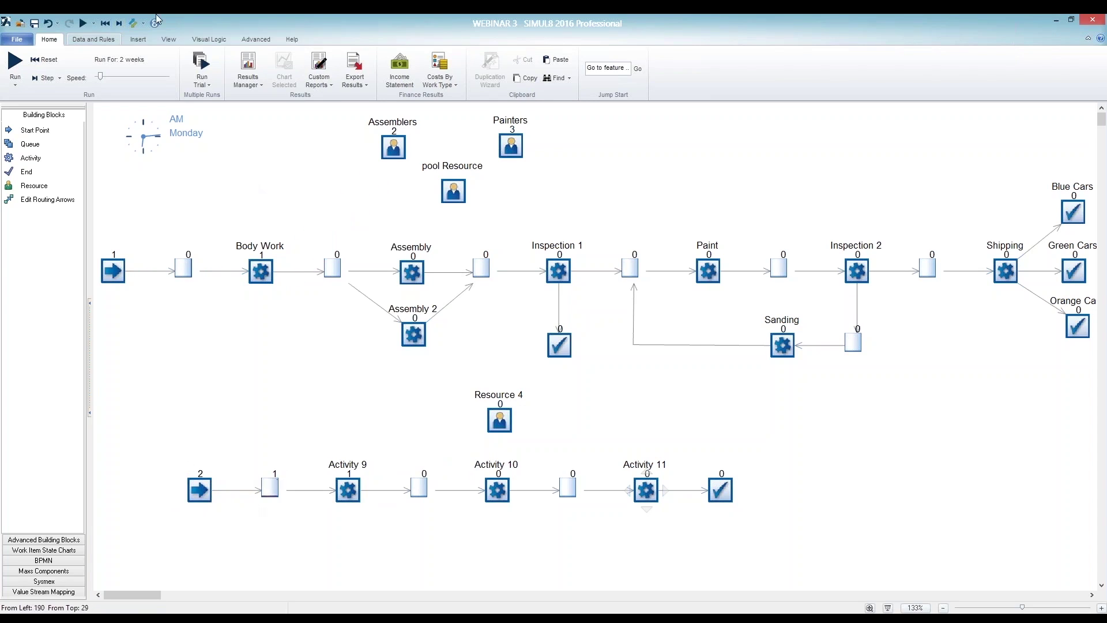
left_click(119, 23)
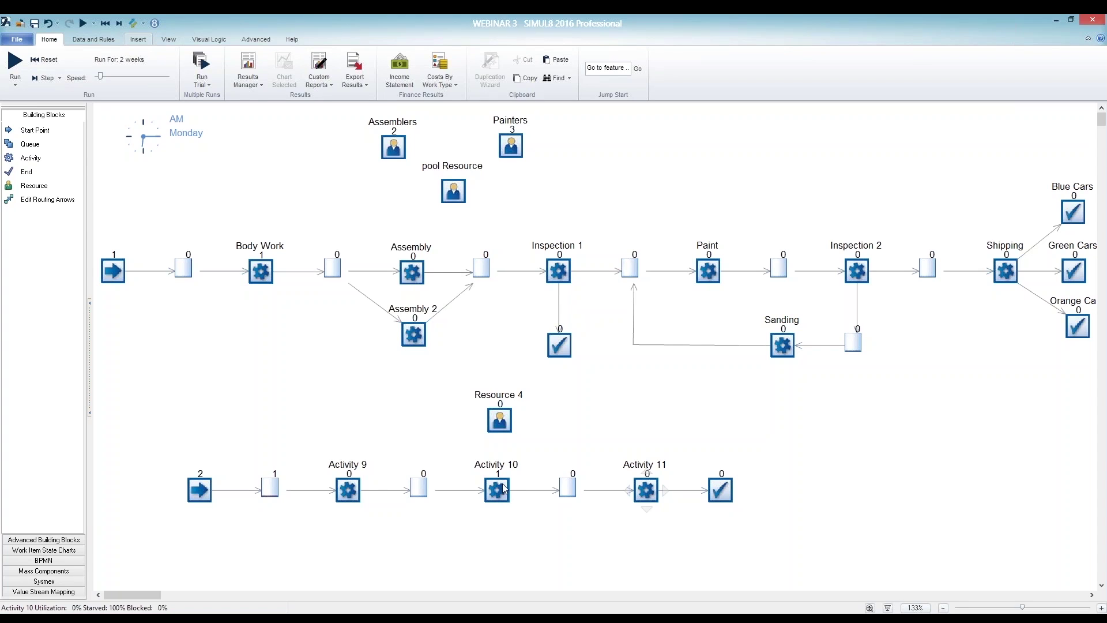
left_click(119, 23)
left_click(119, 23)
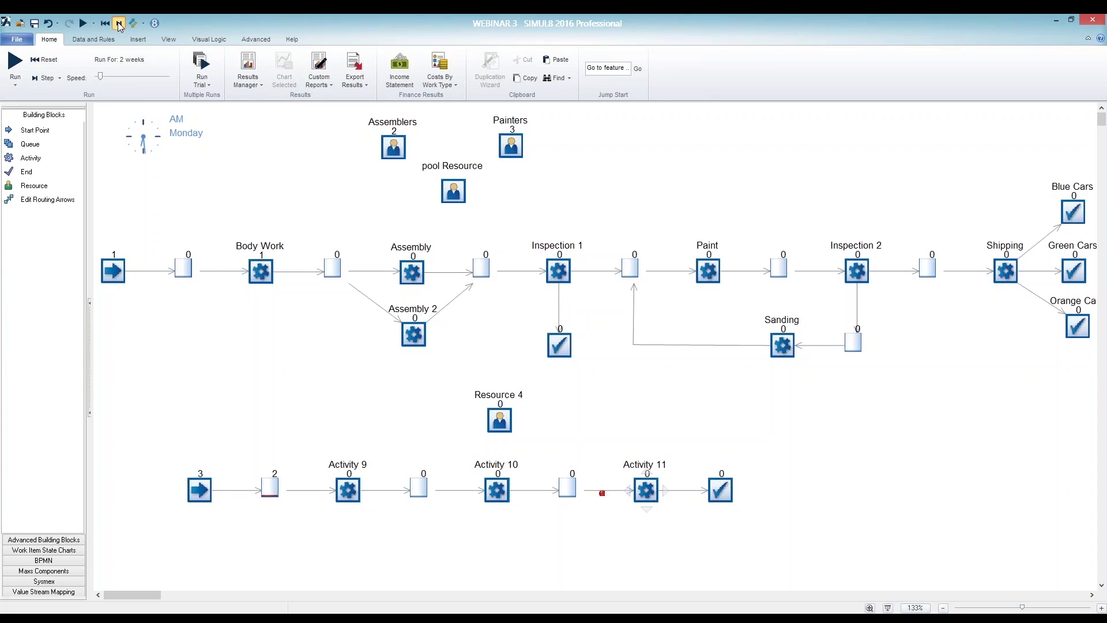
left_click(120, 24)
left_click(119, 24)
left_click(120, 24)
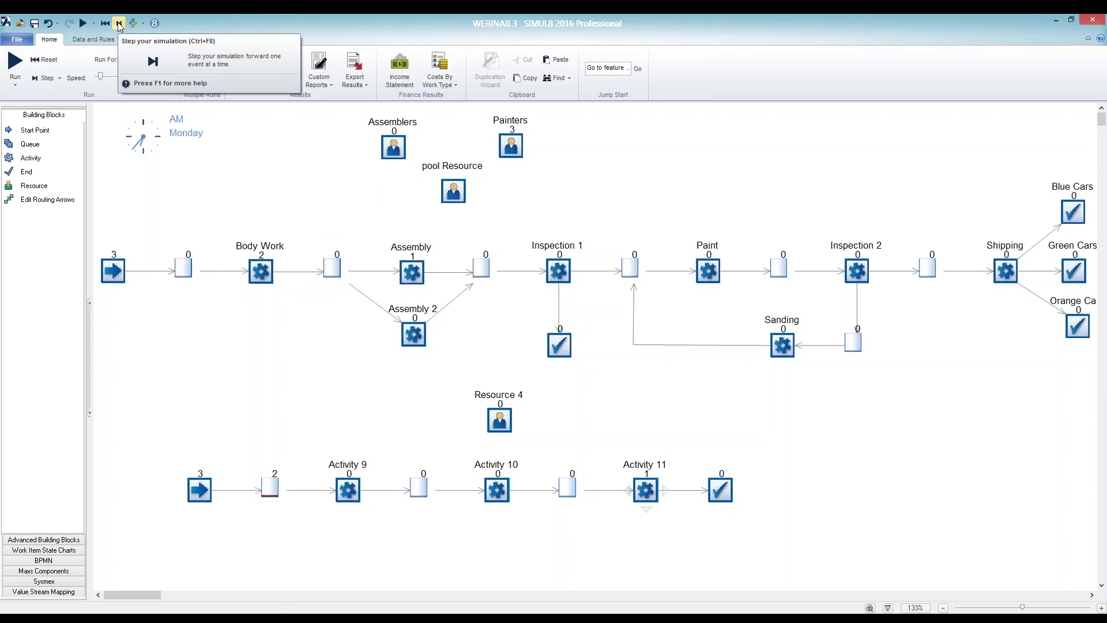
left_click(120, 24)
left_click(119, 23)
left_click(120, 24)
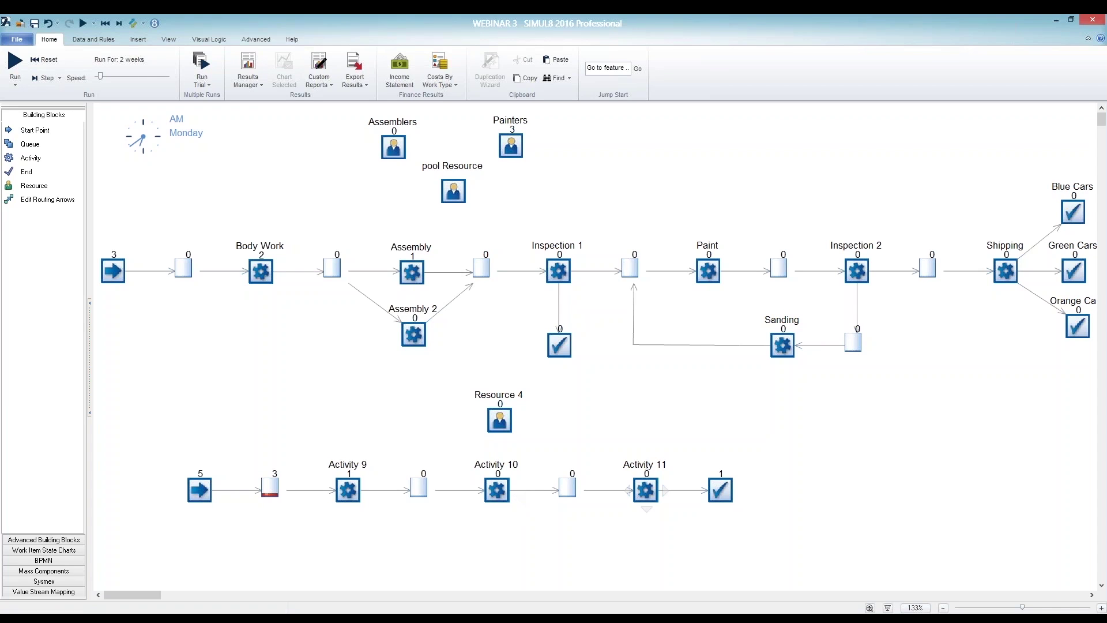
- Switch to the PowerPoint slide deck, start the slide show from the Questions slide, and advance to the next webinar slide
key("alt+Tab")
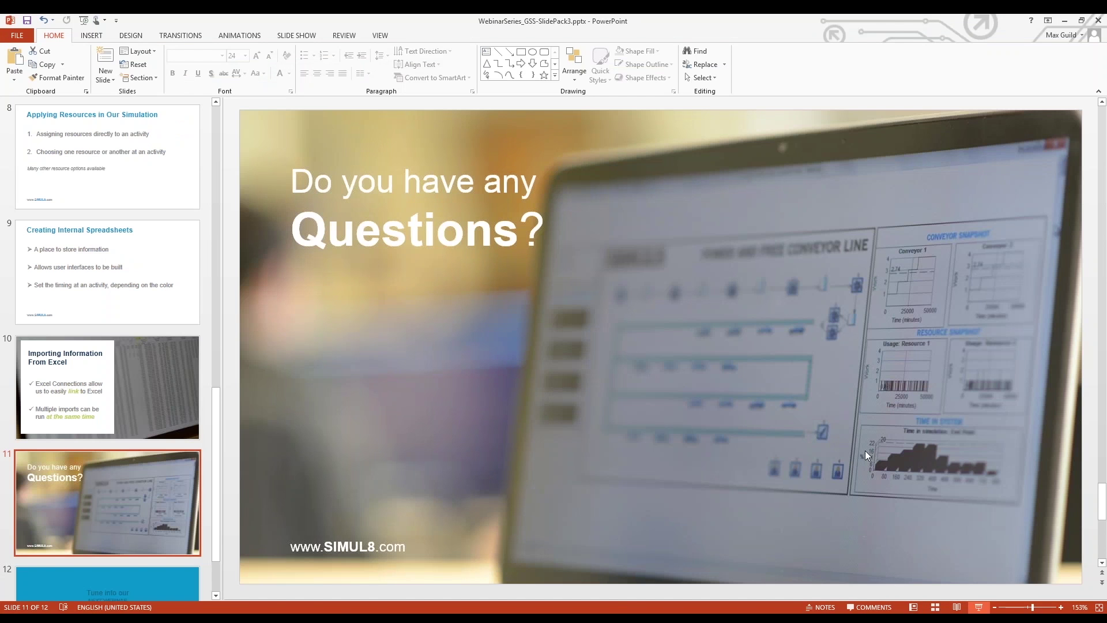
key("shift+F5")
left_click(868, 456)
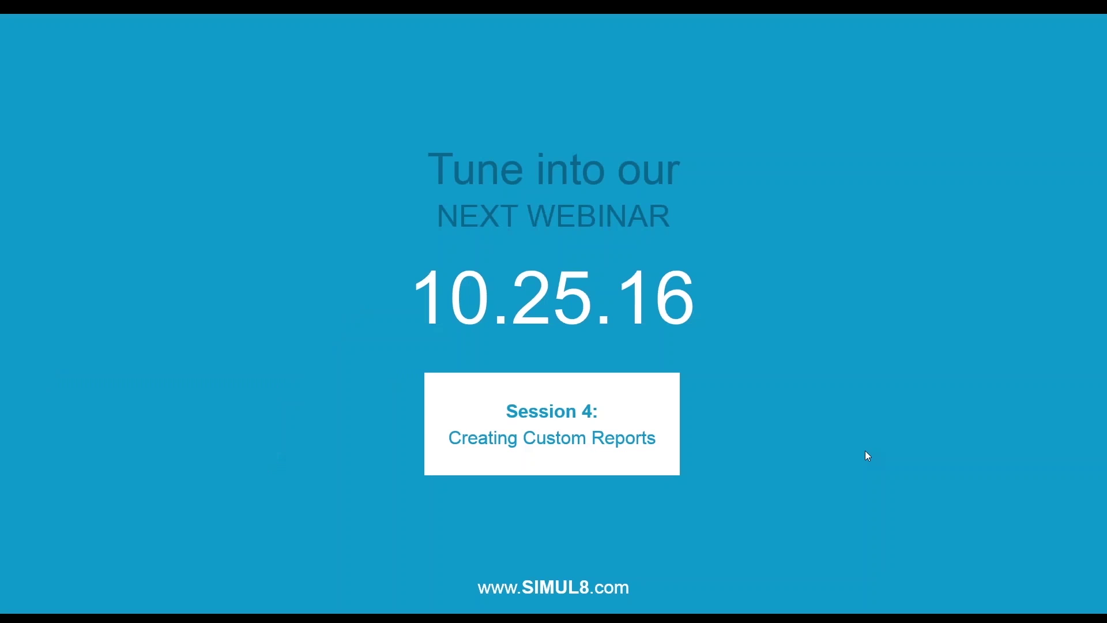